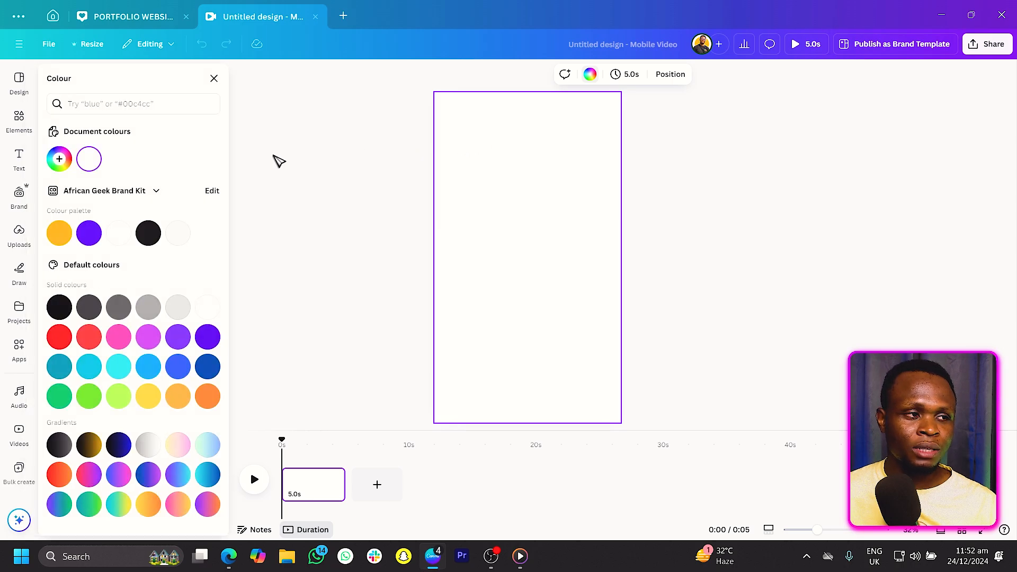
Set the page background to a new custom colour, #F3F8FF.
left_click(61, 160)
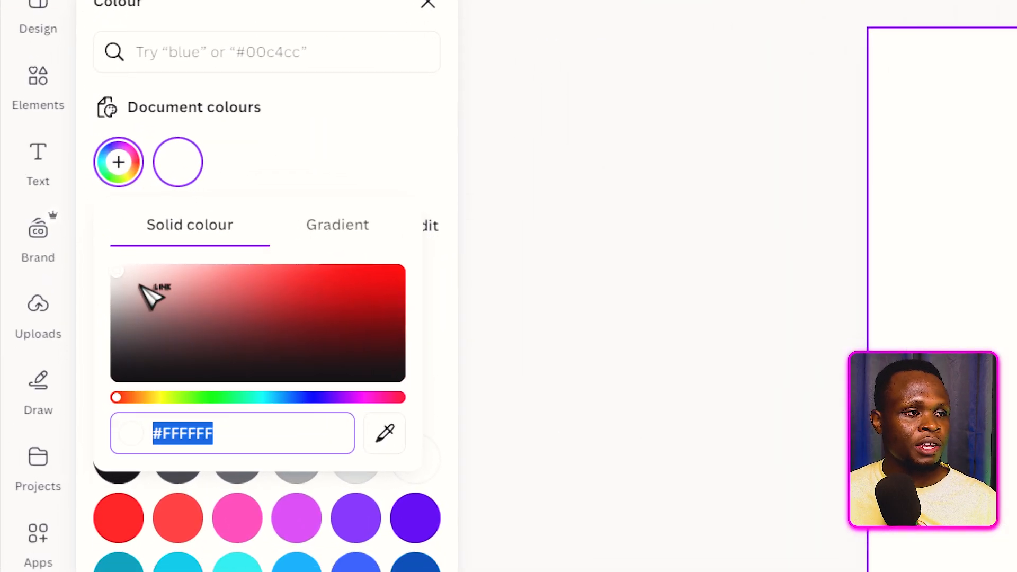
left_click_drag(123, 275, 126, 260)
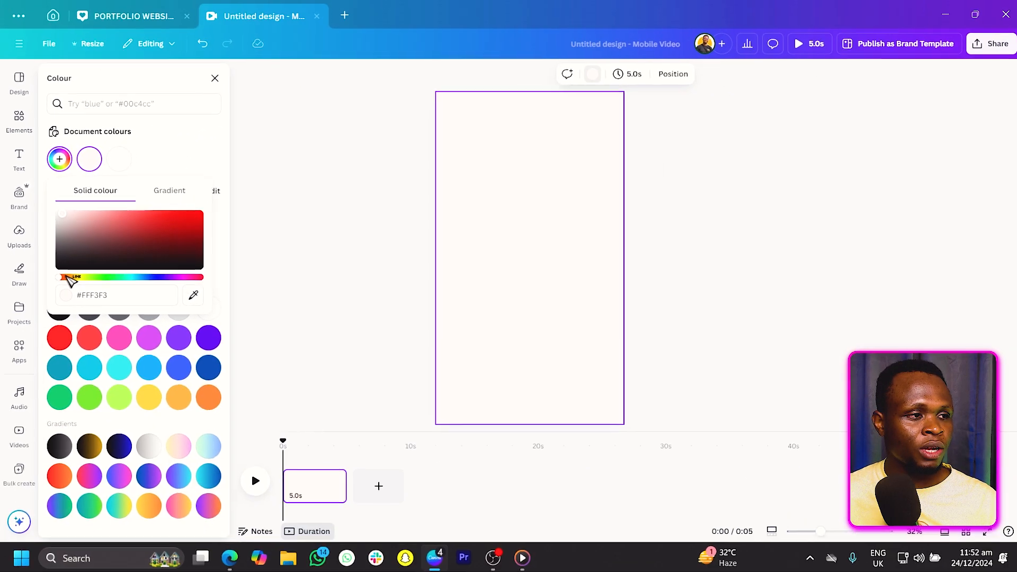
left_click_drag(65, 280, 150, 278)
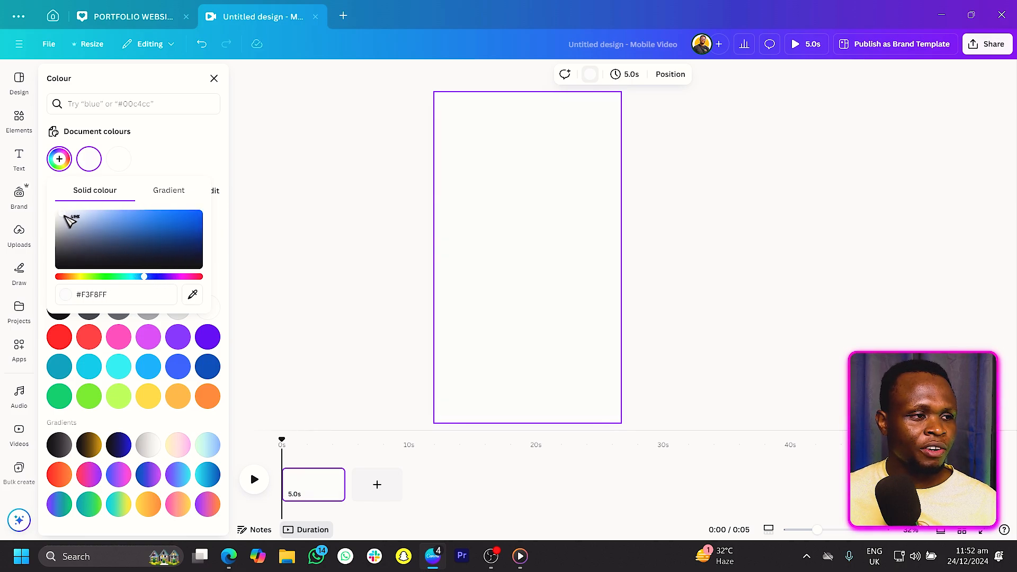
left_click(195, 160)
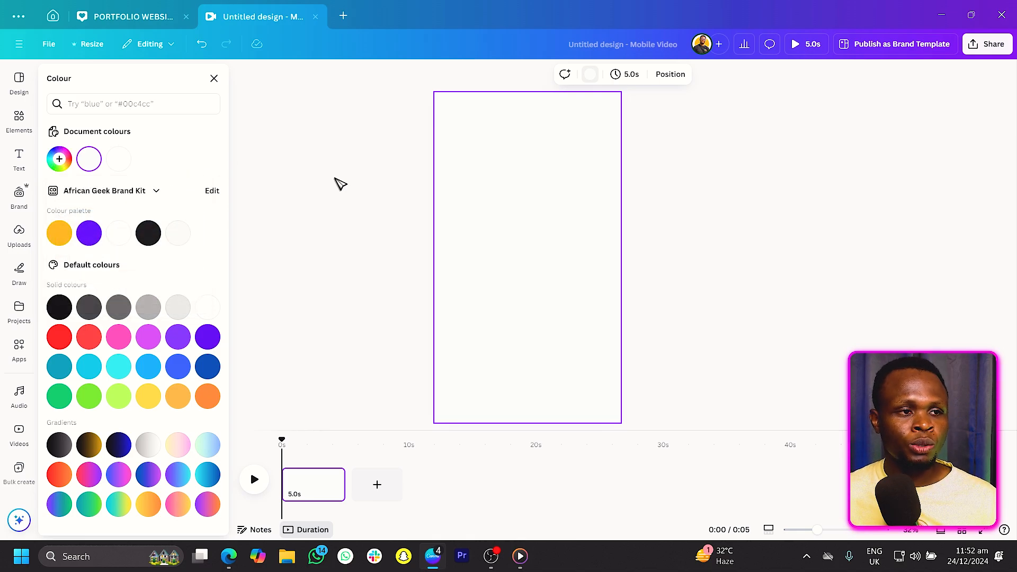
Search the elements library for soft gradient graphics and open all graphic results.
left_click(20, 118)
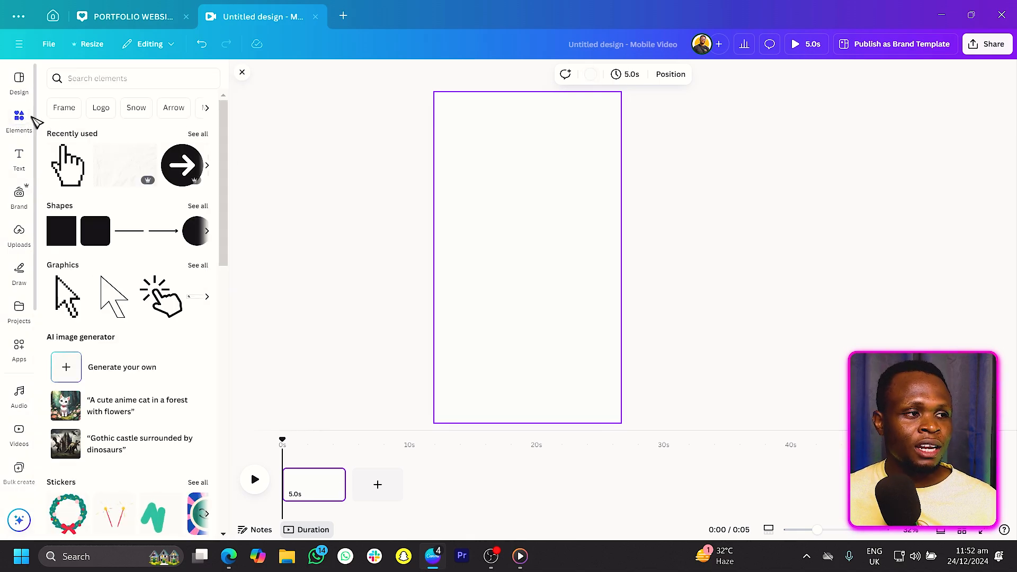
left_click(148, 82)
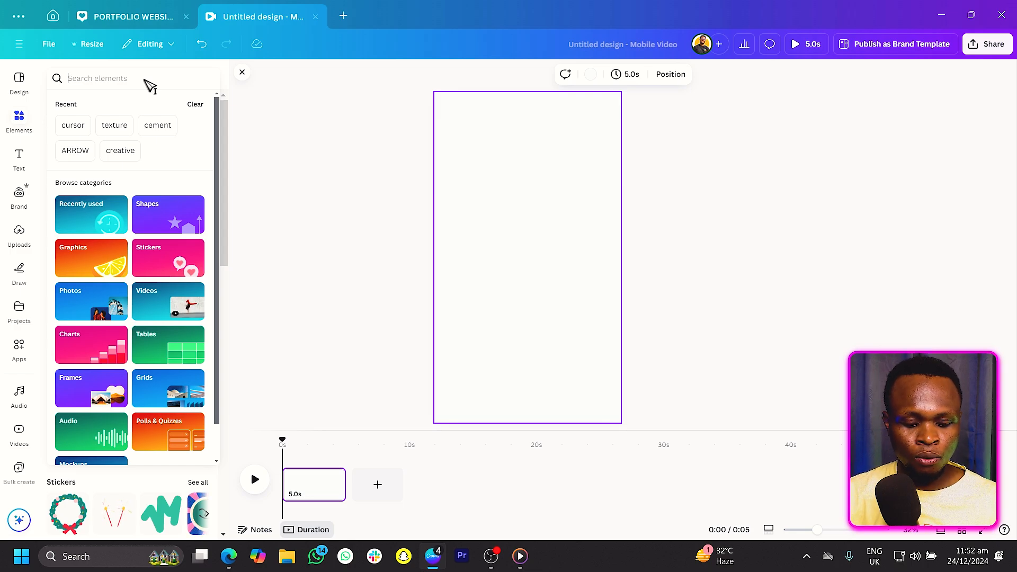
type("soft")
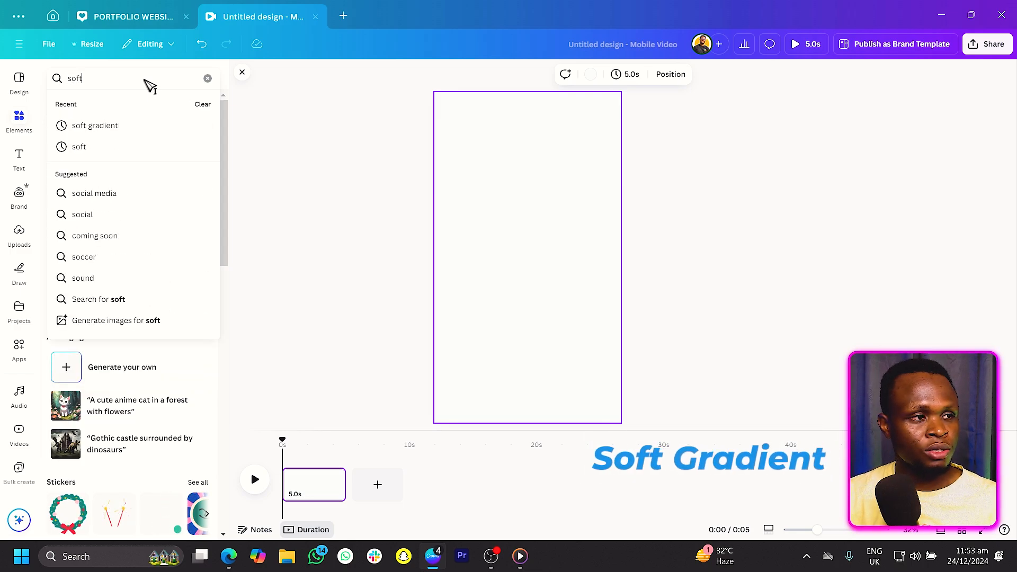
type(" gradient")
key("Return")
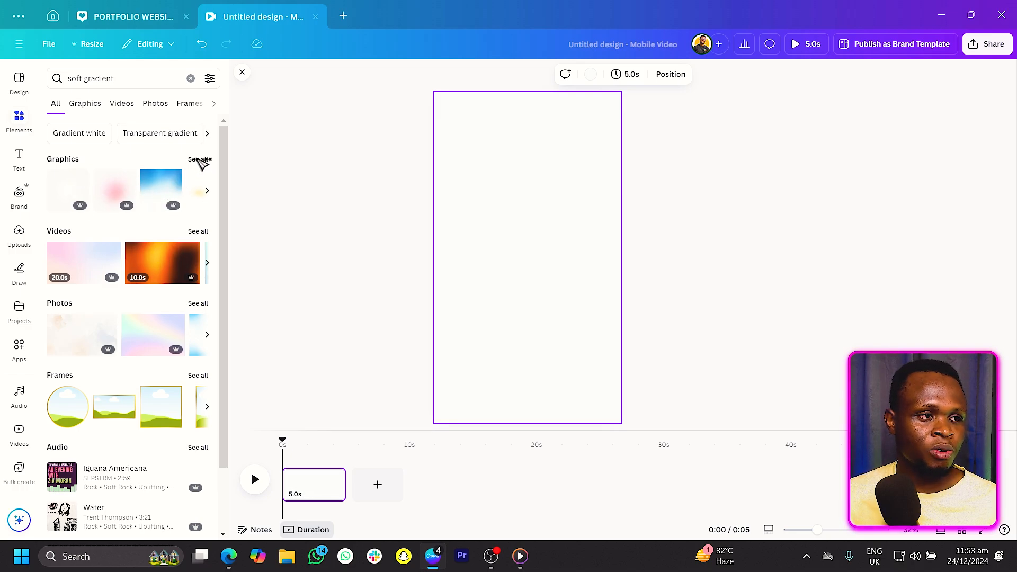
left_click(200, 160)
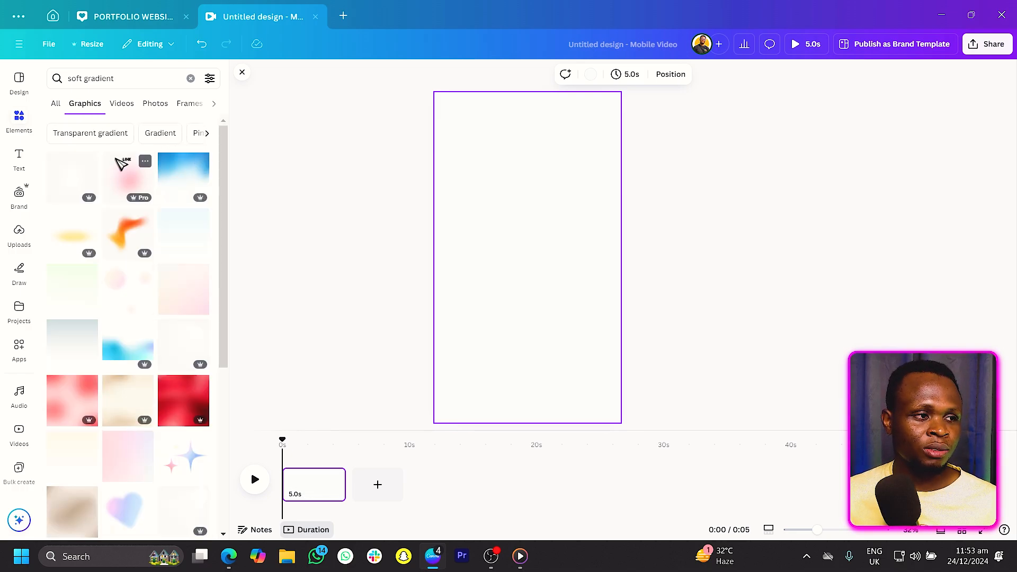
Place a soft gradient graphic on the page and delete it.
left_click_drag(177, 243, 516, 191)
key("Delete")
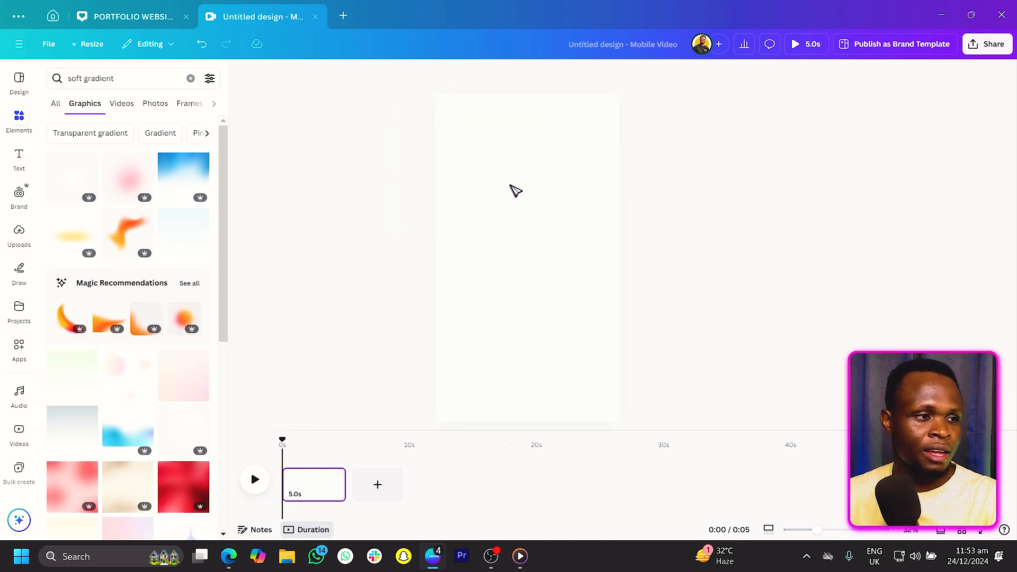
Add the pink soft gradient graphic and stretch it to cover the whole page.
left_click(134, 185)
left_click_drag(491, 295, 382, 365)
left_click_drag(579, 294, 598, 365)
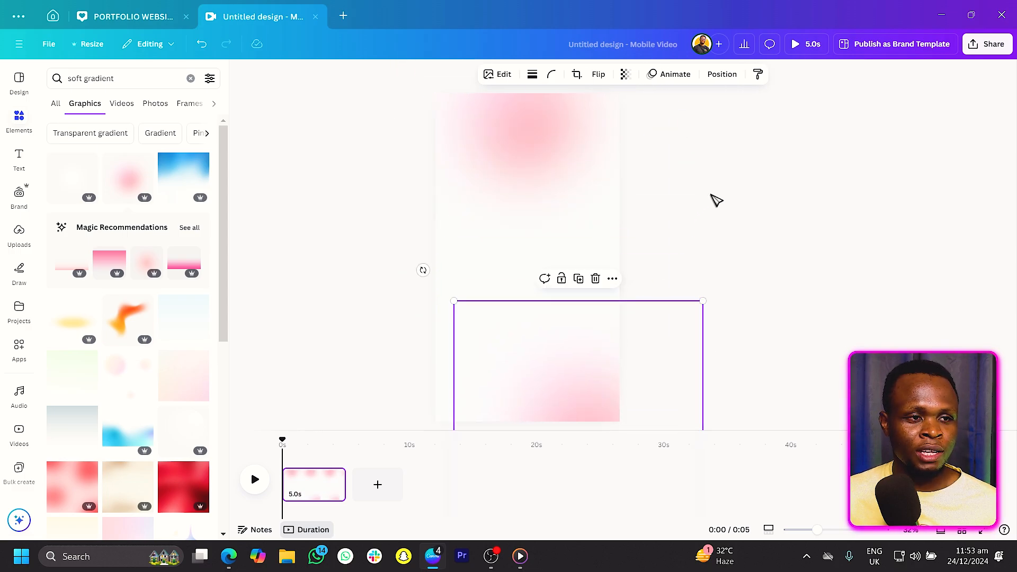
left_click_drag(509, 152, 484, 150)
left_click(873, 236)
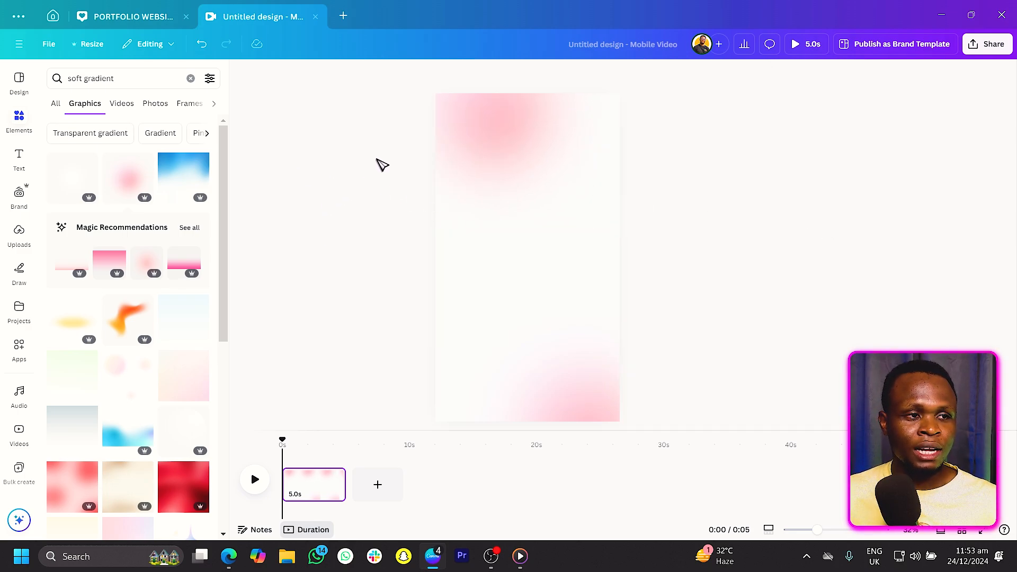
Add a text box, enlarge it, and move it to the top of the page.
key("t")
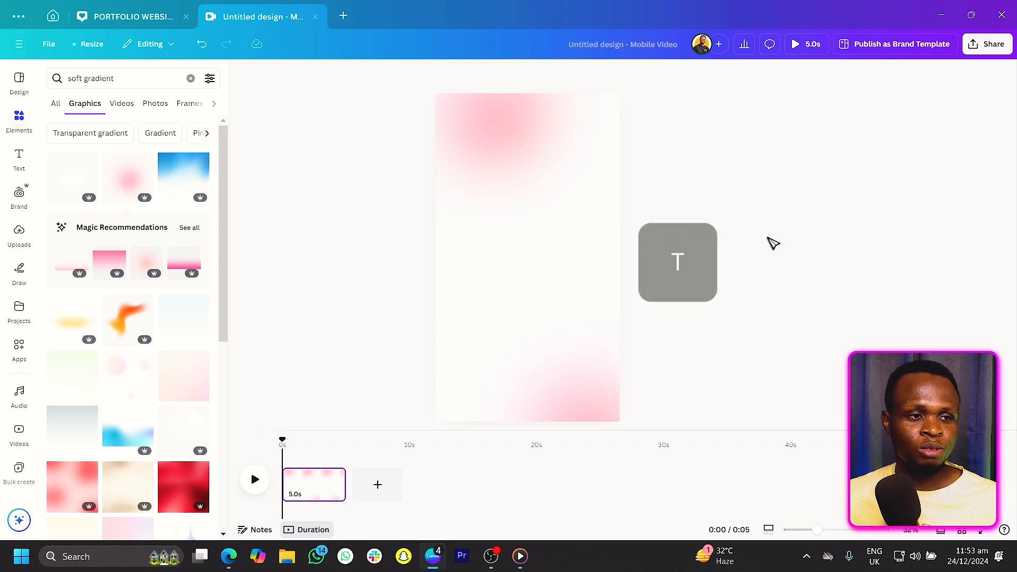
left_click_drag(538, 285, 511, 199)
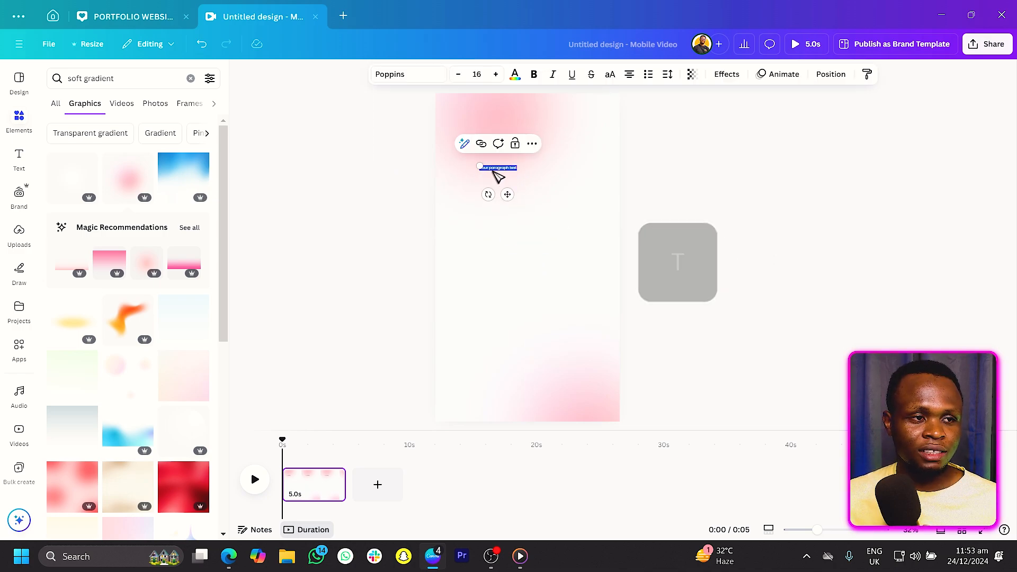
left_click_drag(476, 164, 333, 146)
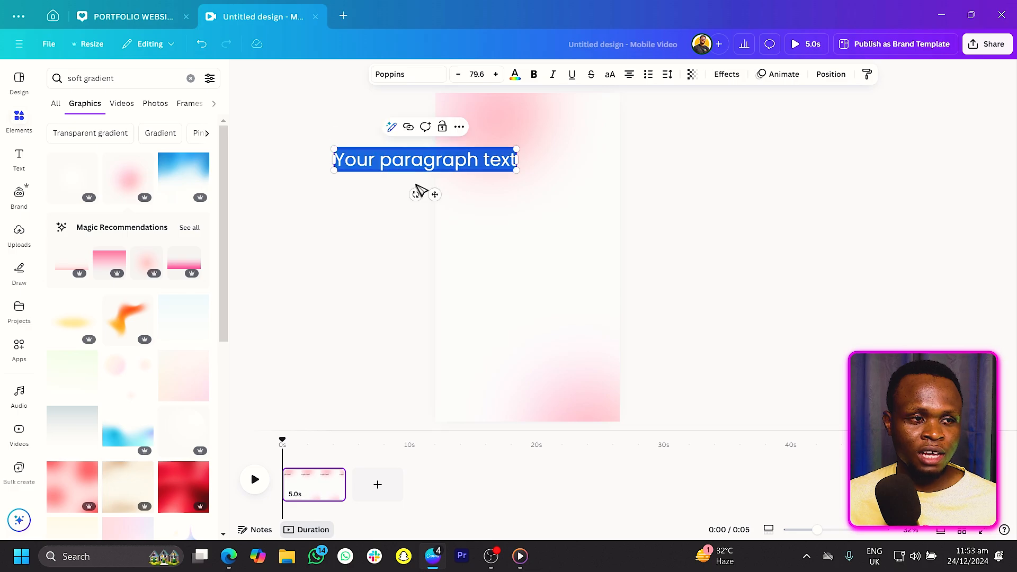
left_click_drag(444, 200, 551, 174)
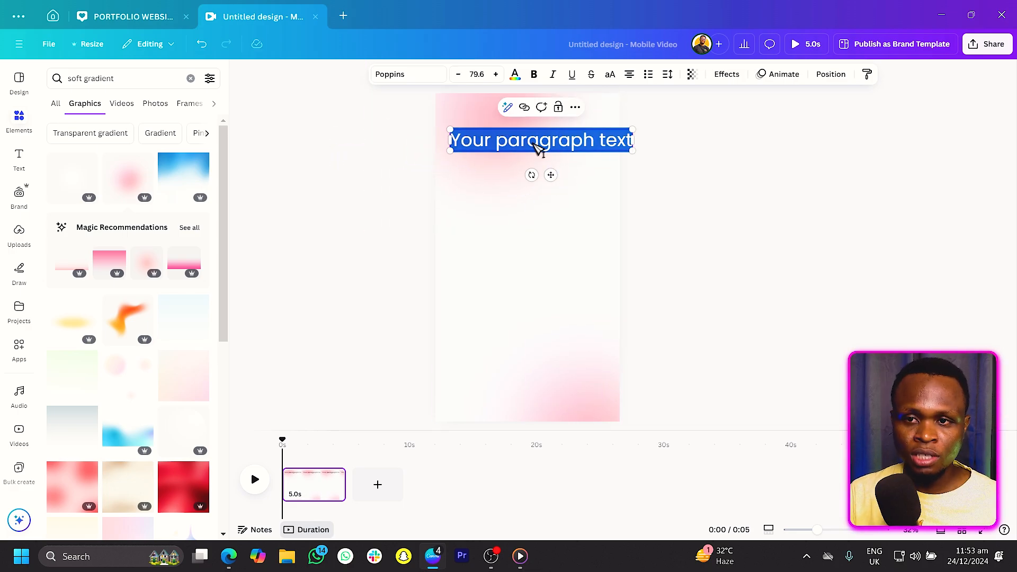
Replace the placeholder with the text "Stay sylish, stay fierce".
type("Stay sy")
type("lish, s")
type("tay ")
type("fie")
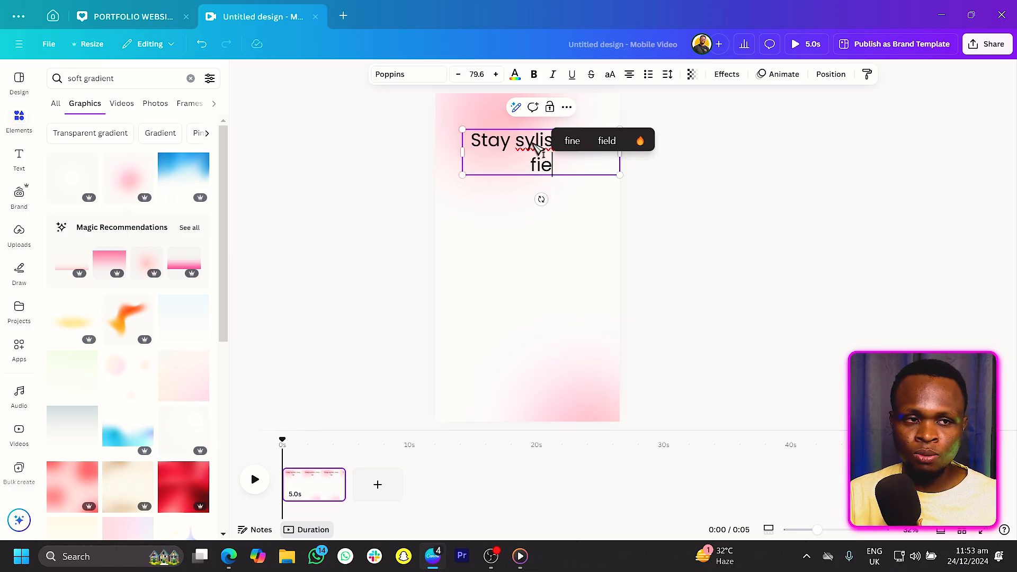
type("r")
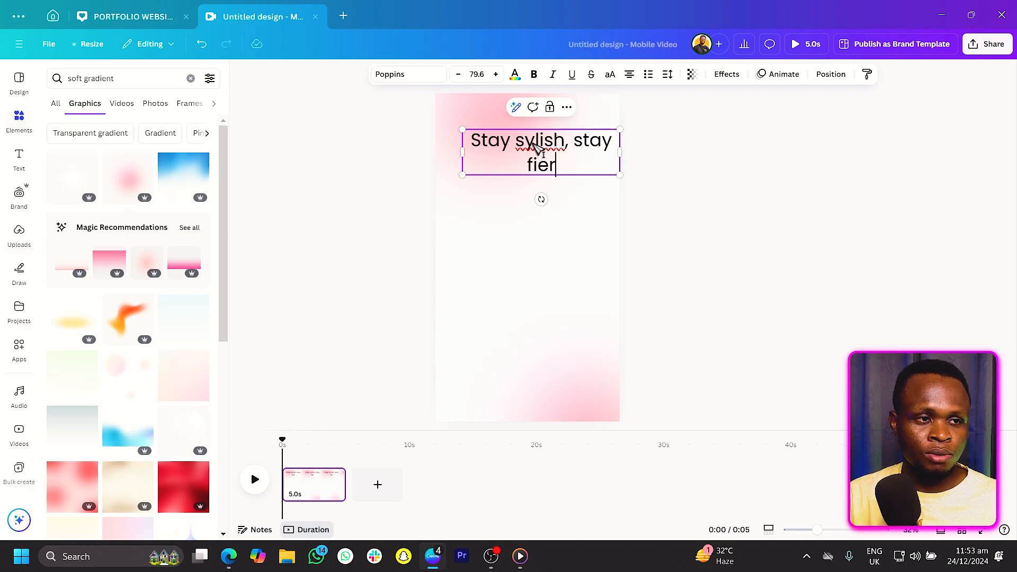
type("ce")
key("Escape")
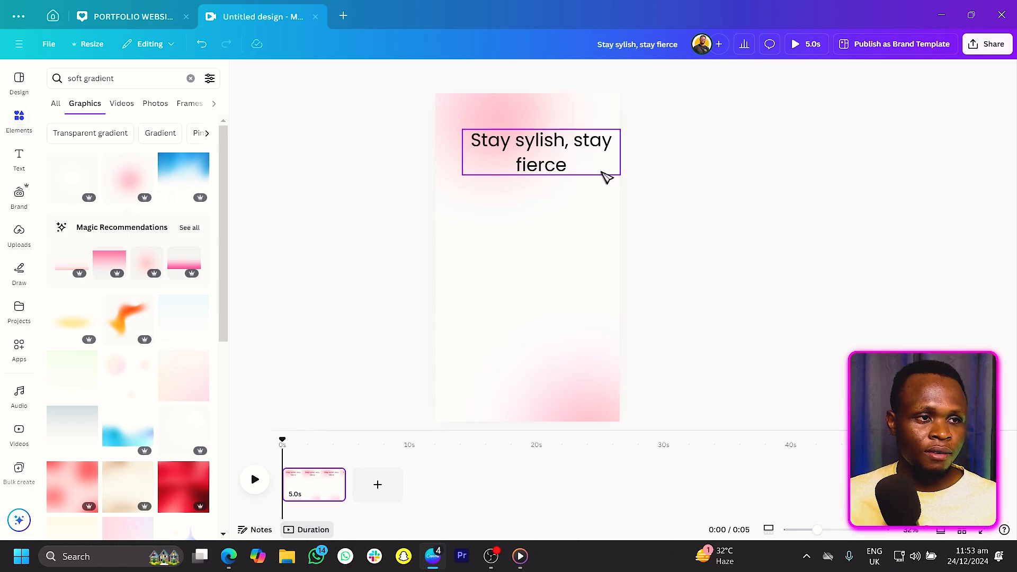
Break the text onto a second line after the comma and capitalise it as "Stay fierce".
left_click(578, 146)
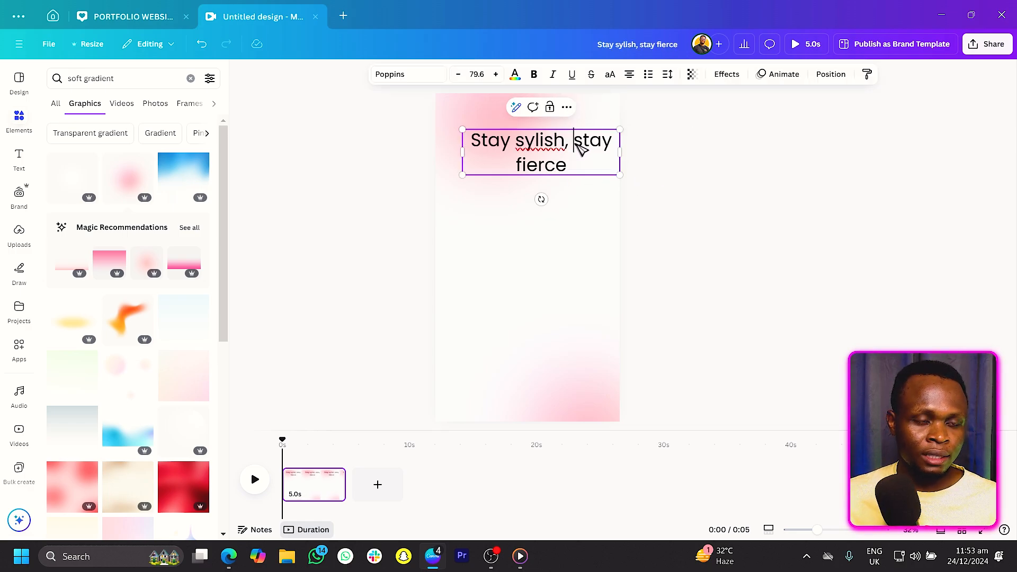
key("Return")
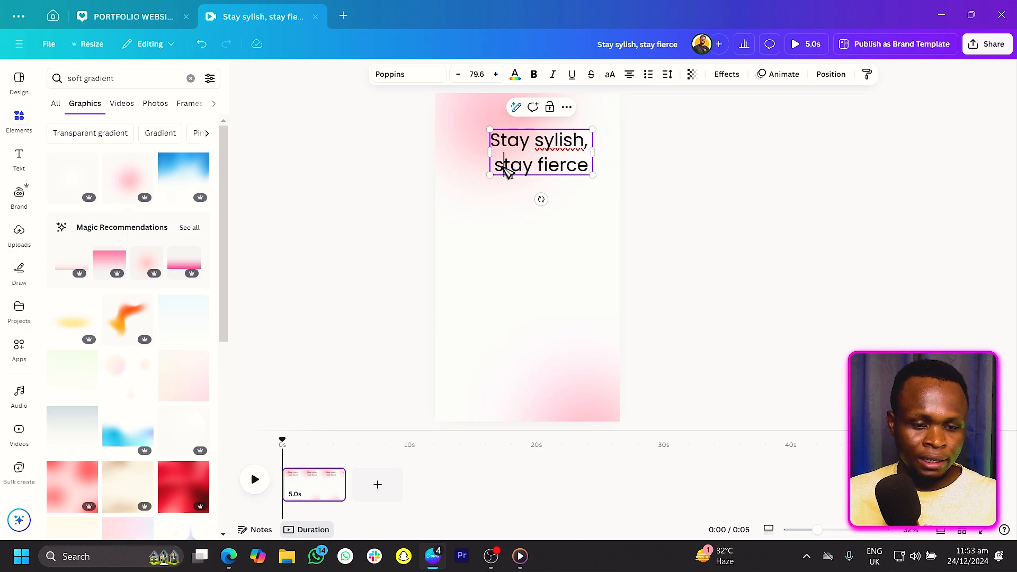
key("BackSpace")
type("S")
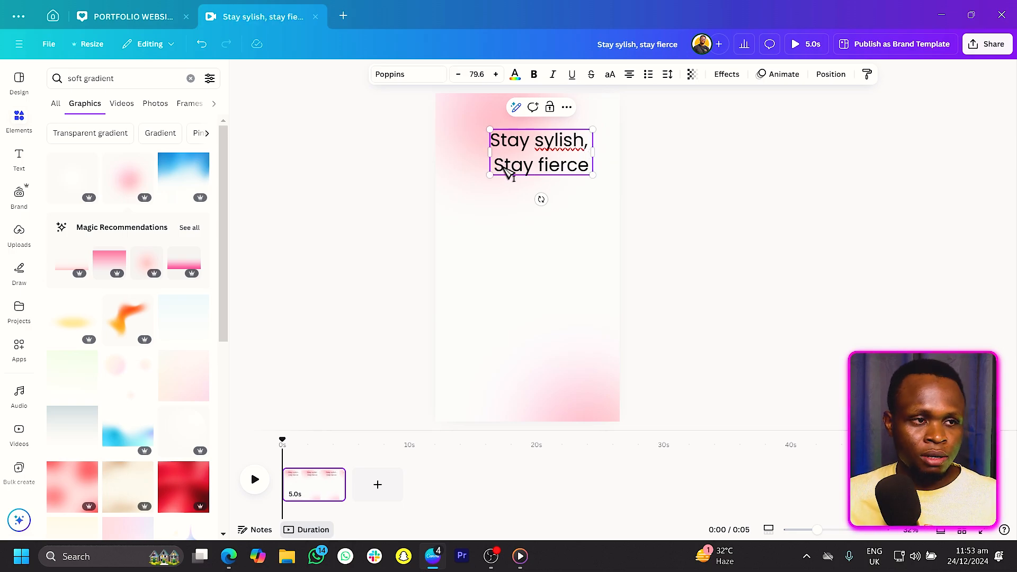
Enlarge the heading text to font size 114.
key("ctrl+a")
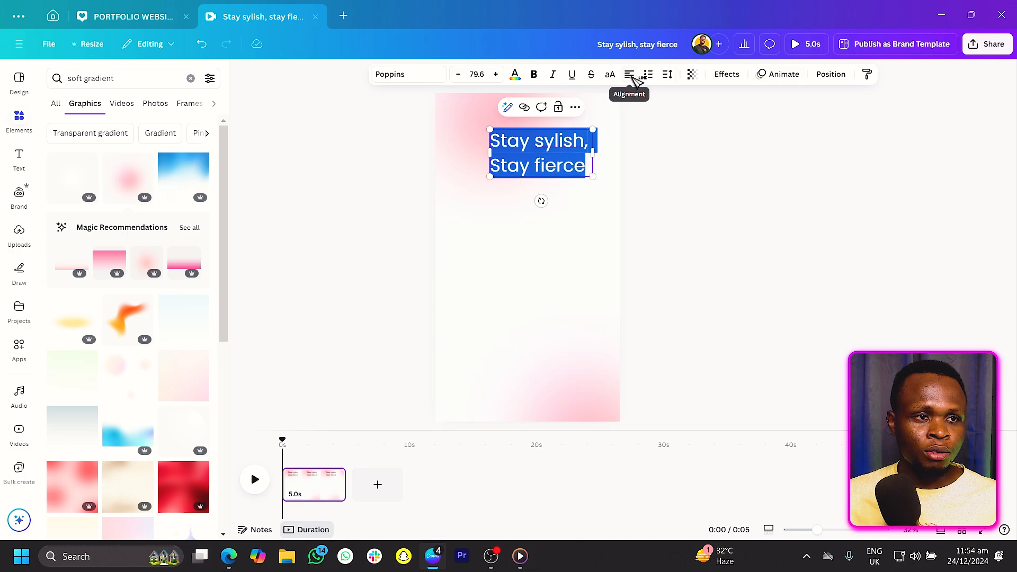
left_click(719, 194)
left_click_drag(549, 168, 599, 198)
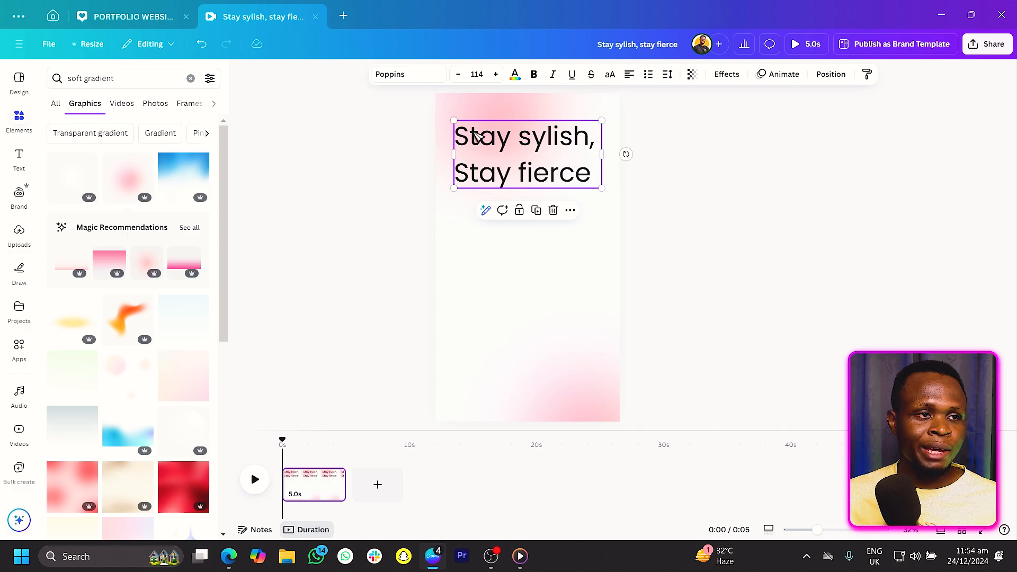
Change the heading font to CMU Serif.
left_click(409, 78)
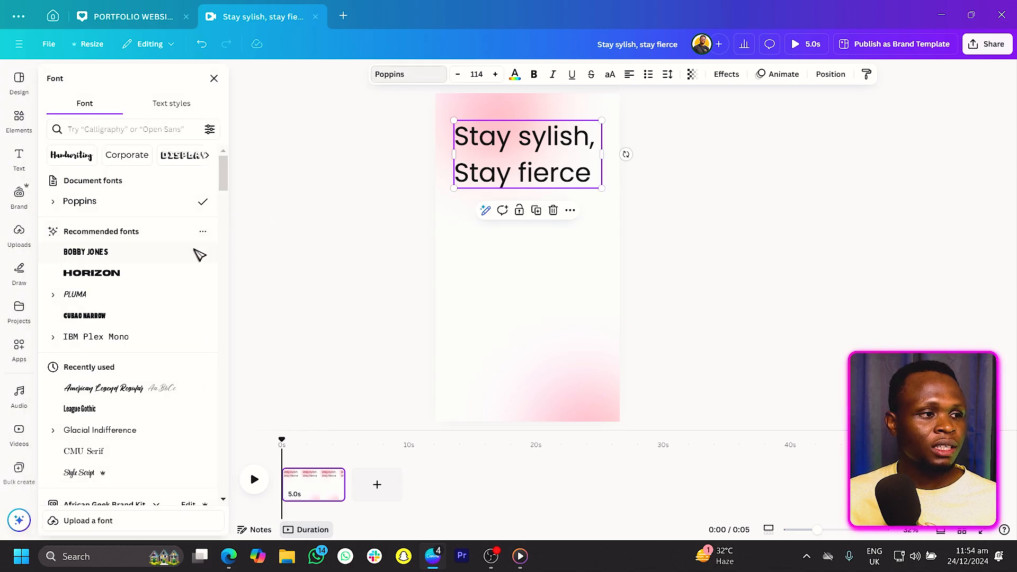
scroll(160, 273, "down", 4)
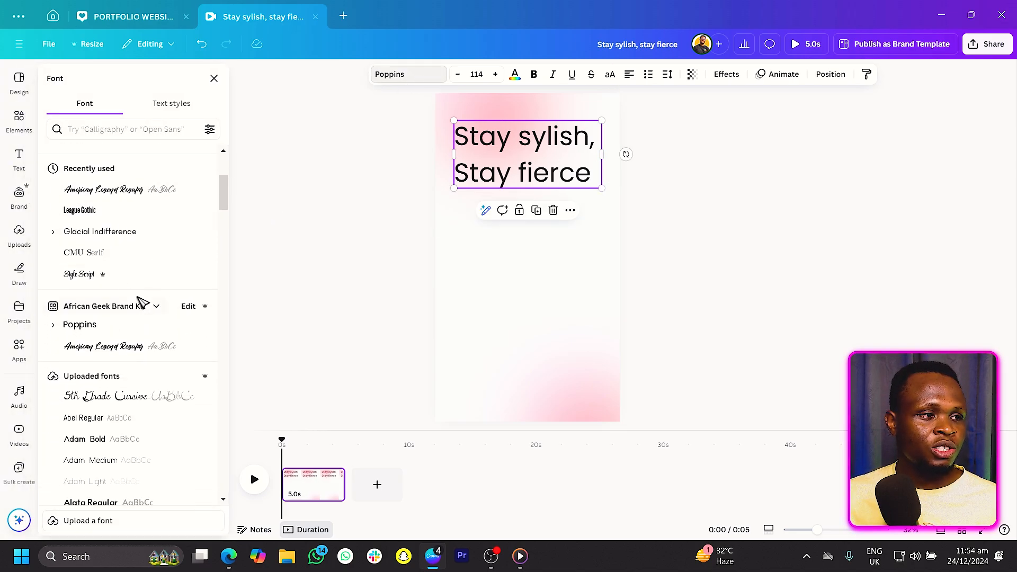
left_click(94, 257)
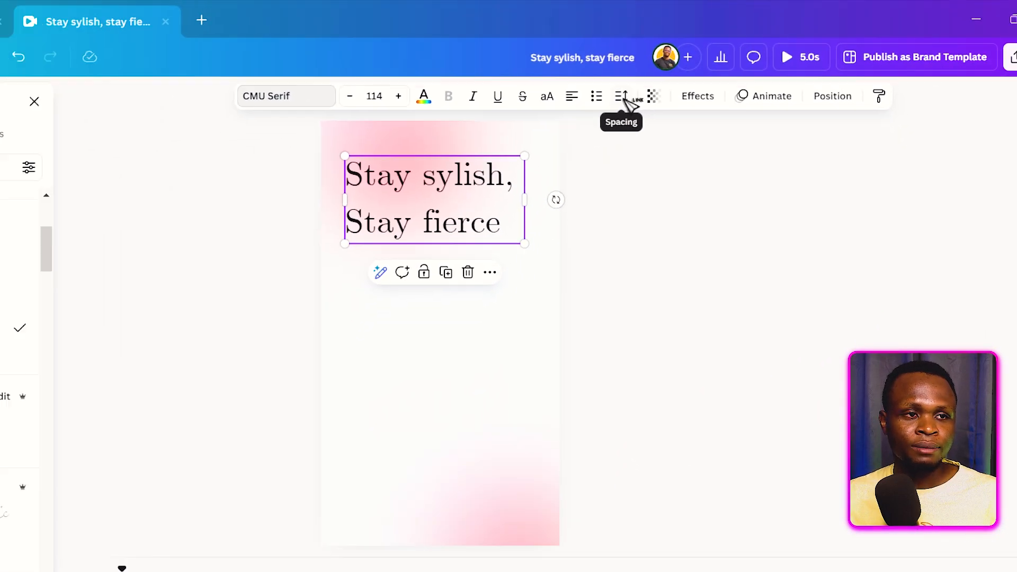
Reduce the heading's line spacing so the two lines sit closer together.
left_click(623, 98)
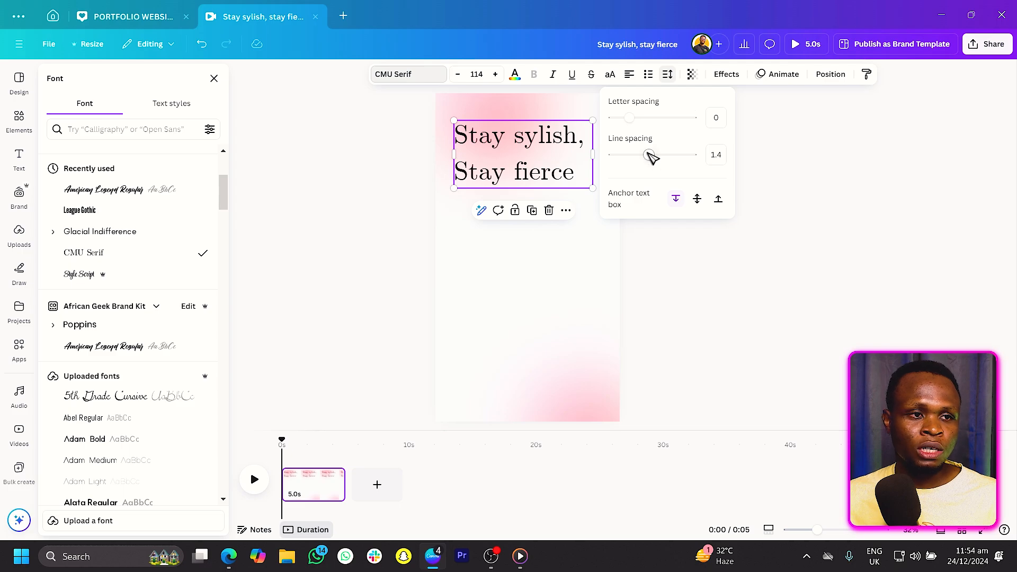
left_click_drag(647, 154, 634, 154)
left_click(867, 160)
left_click(822, 176)
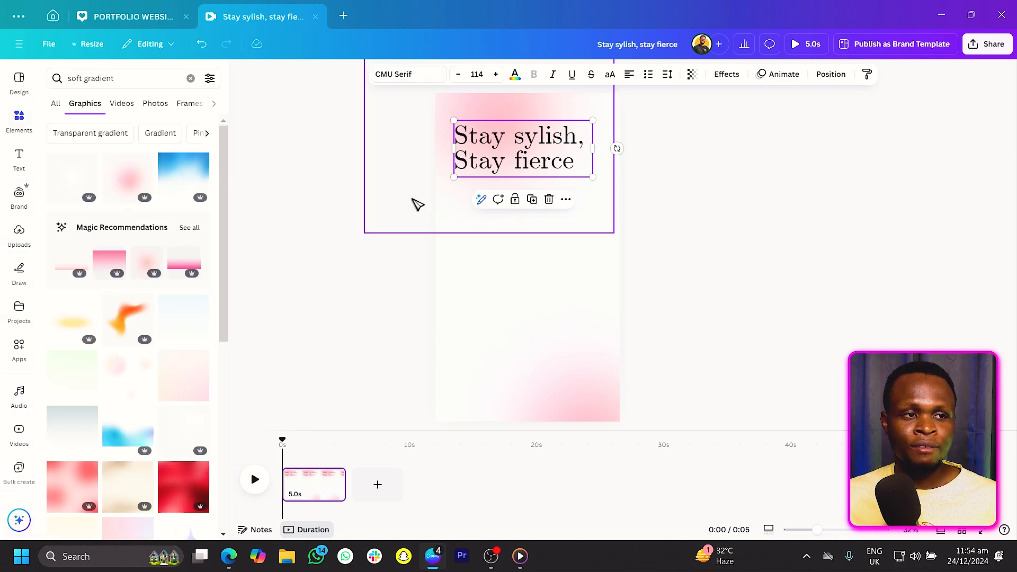
left_click(360, 205)
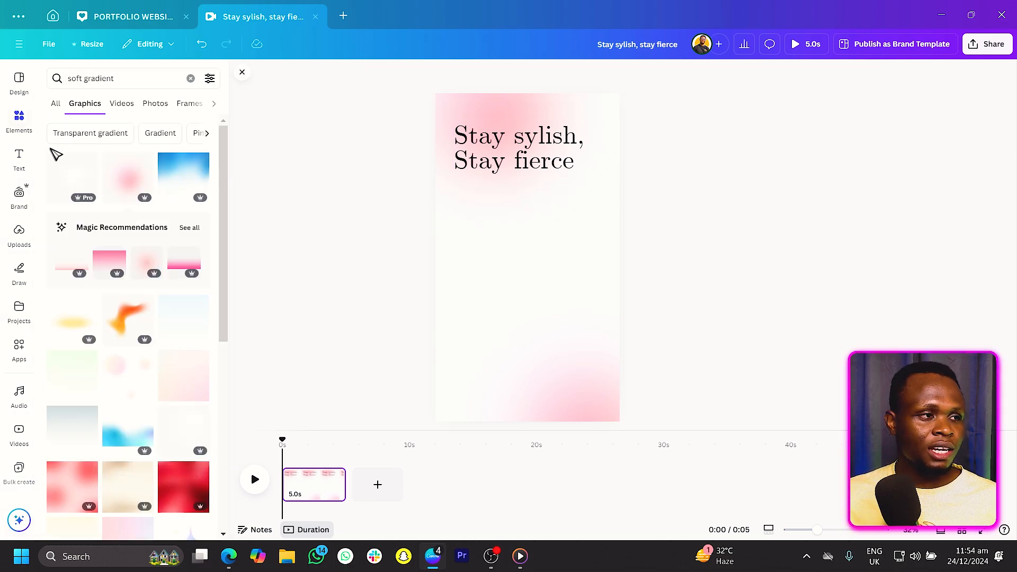
Add a square image frame below the heading and enlarge it to span the page width.
left_click(21, 118)
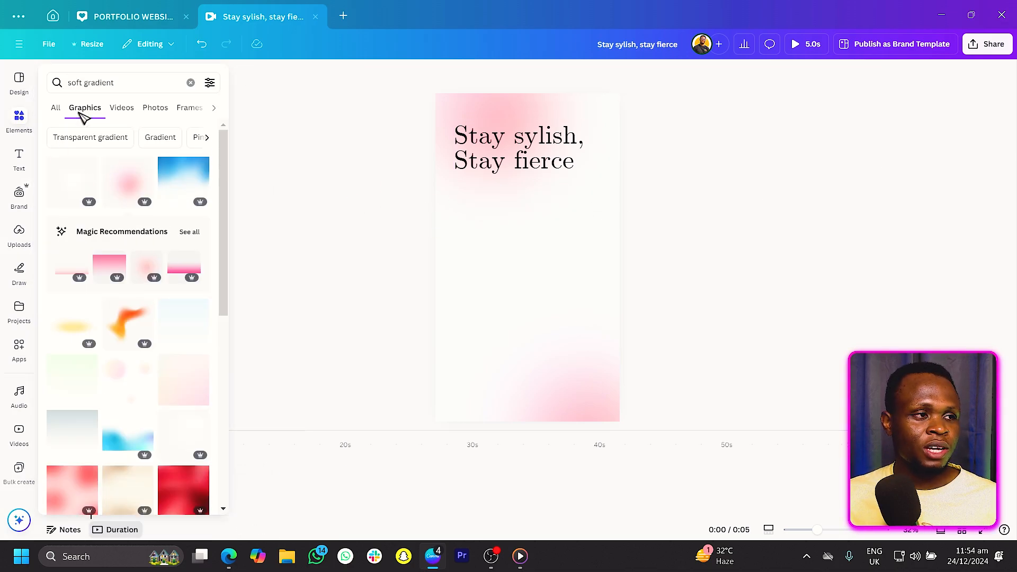
left_click(191, 83)
scroll(130, 233, "down", 15)
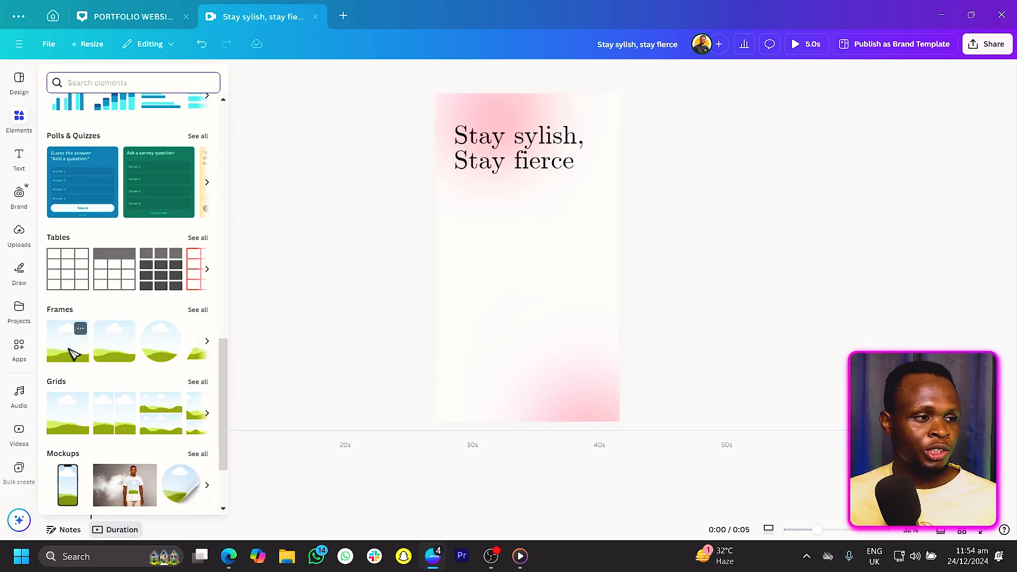
left_click(74, 354)
left_click_drag(527, 249, 502, 228)
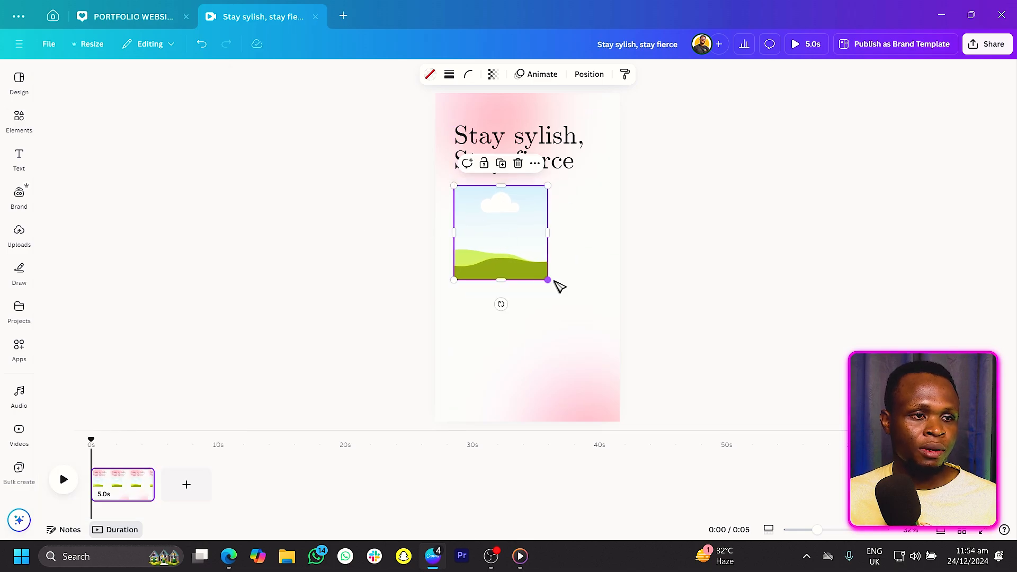
left_click_drag(545, 280, 588, 345)
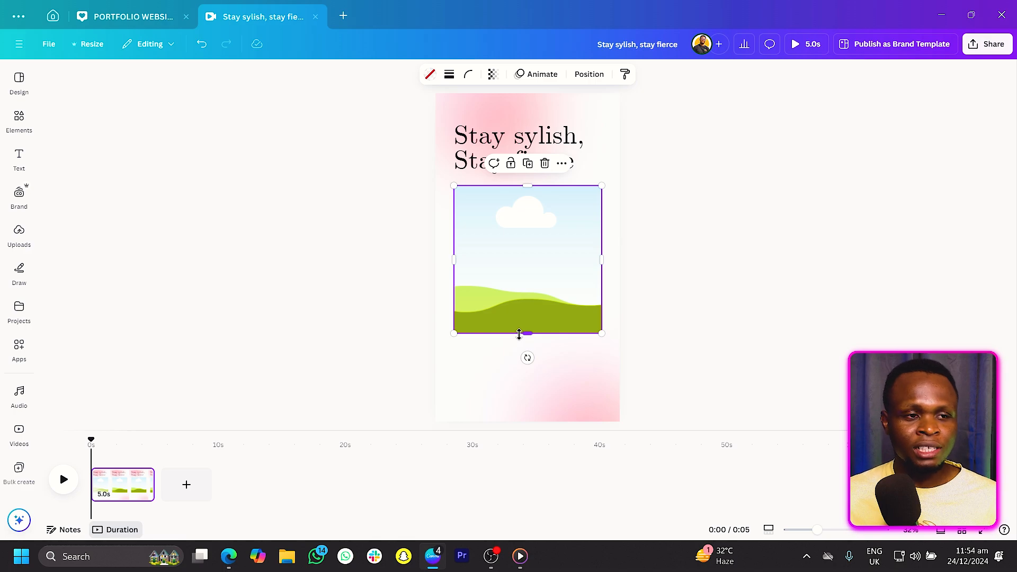
left_click(373, 329)
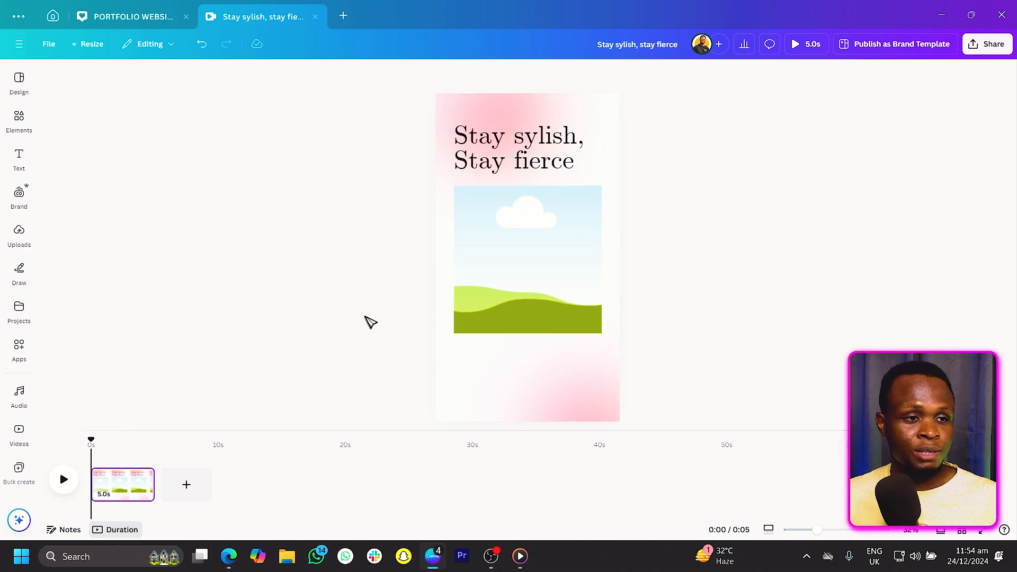
Draw a purple rectangle overlapping the bottom edge of the image frame.
key("r")
left_click(416, 339)
left_click_drag(536, 258, 484, 349)
left_click_drag(484, 305, 573, 335)
left_click(338, 298)
Duplicate the heading and move the copy below the image frame.
left_click(499, 158)
key("ctrl+d")
left_click_drag(503, 152, 501, 374)
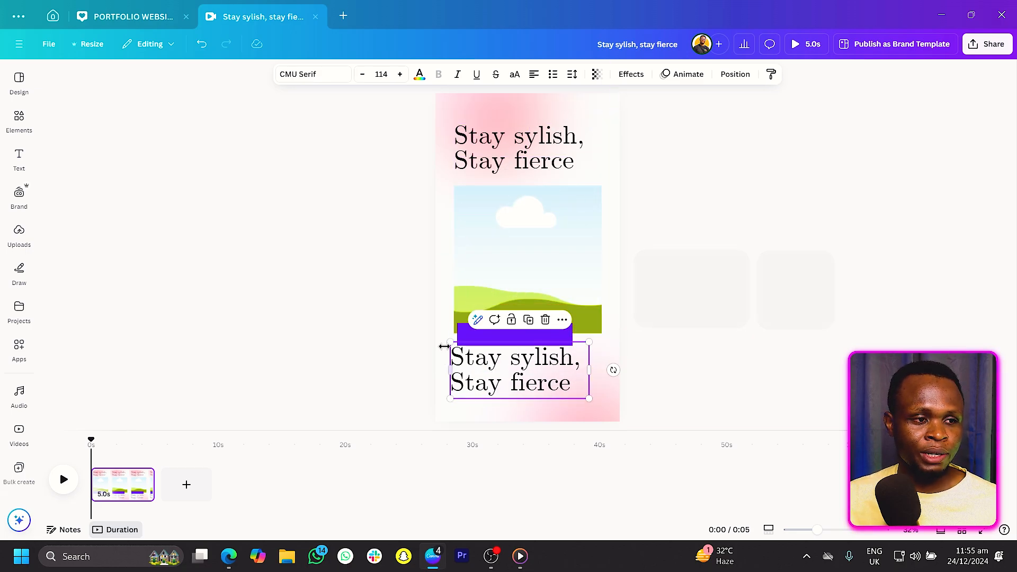
Shrink the copied text and replace it with the pasted line "Encouraging individuals to express themselves through fashion".
left_click_drag(448, 340, 540, 384)
double_click(540, 384)
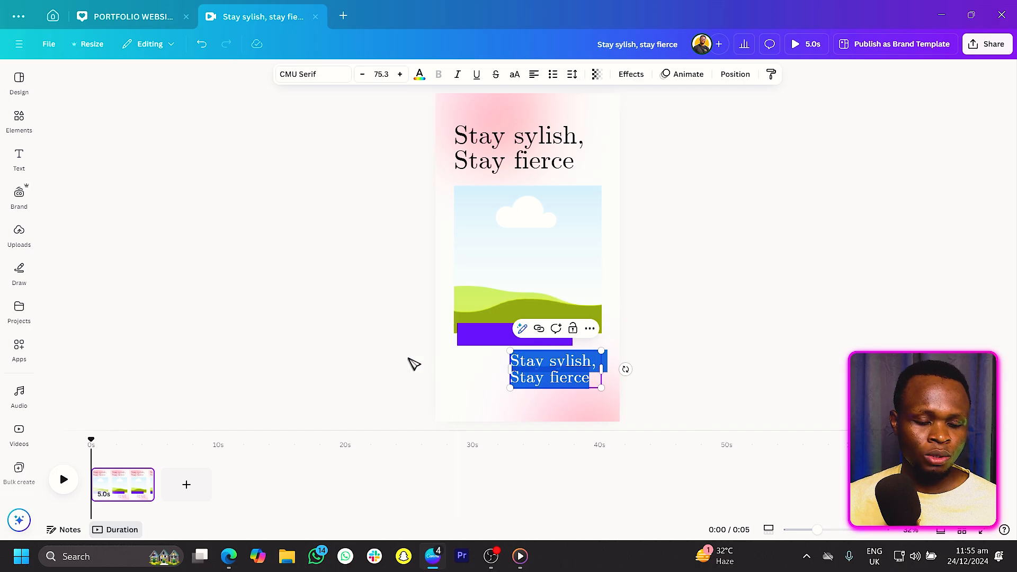
type("Encouraging individuals to express themselves through fashion")
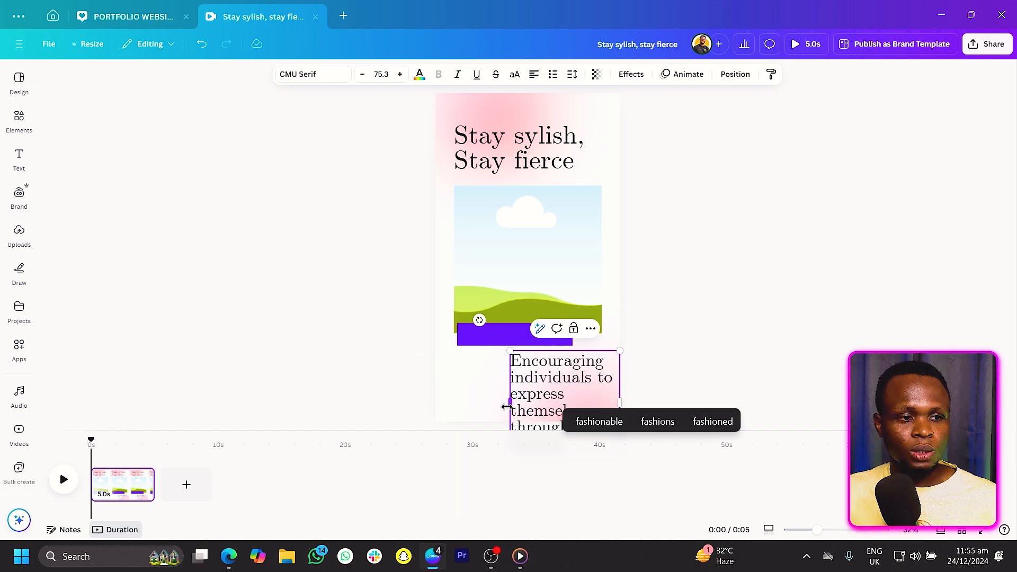
Widen the body text box, reduce the text to size 42.9 and place it at the lower right.
left_click_drag(506, 398, 415, 385)
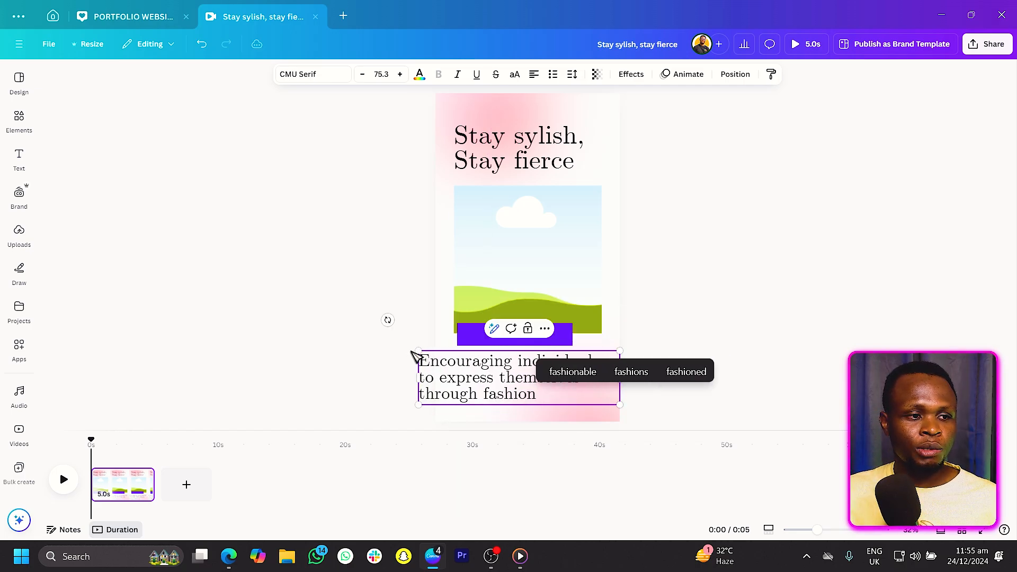
left_click_drag(414, 349, 504, 374)
left_click(663, 359)
left_click(582, 392)
left_click_drag(582, 392, 565, 376)
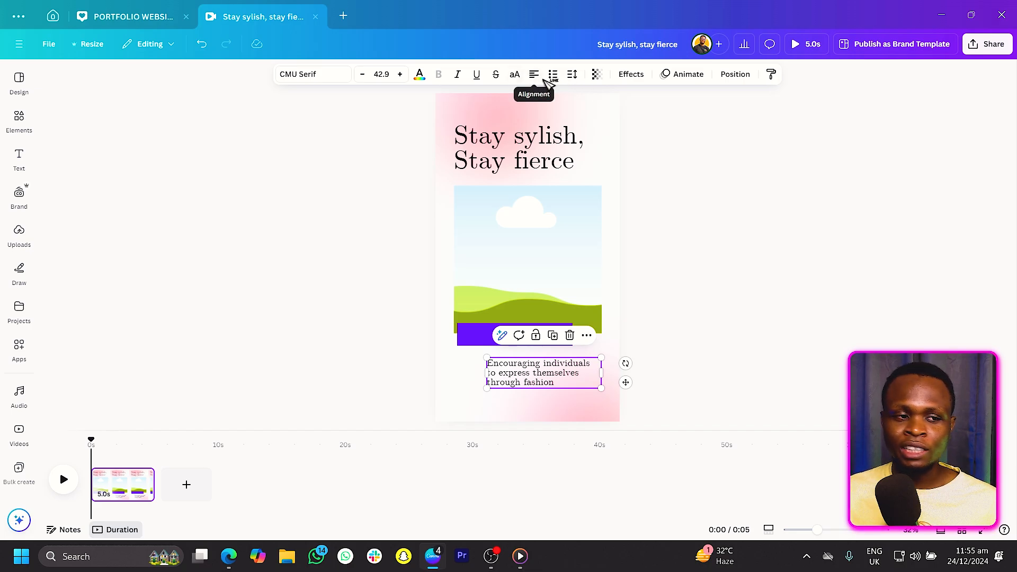
Right-align the body text.
left_click(535, 75)
left_click(535, 75)
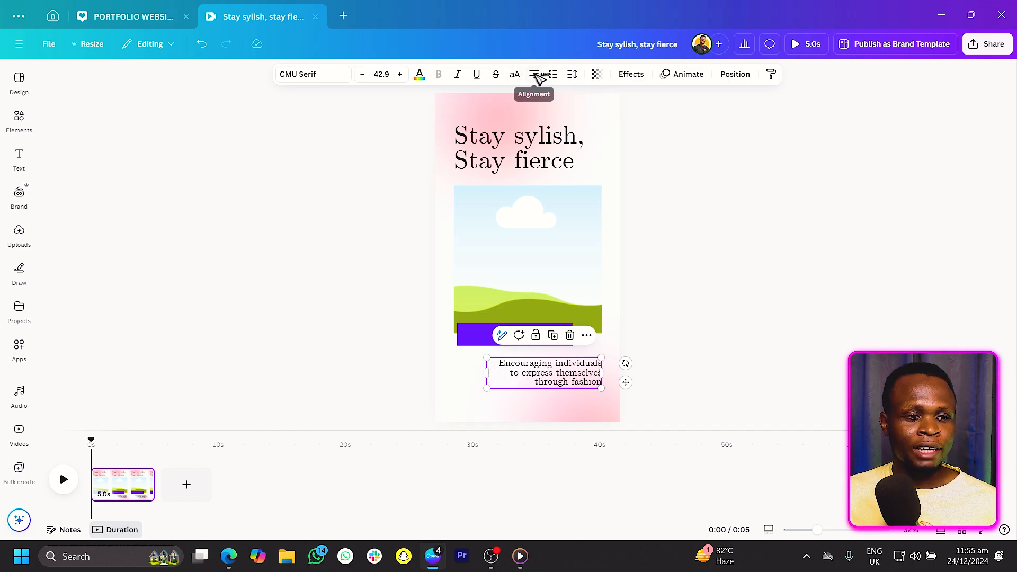
left_click(736, 332)
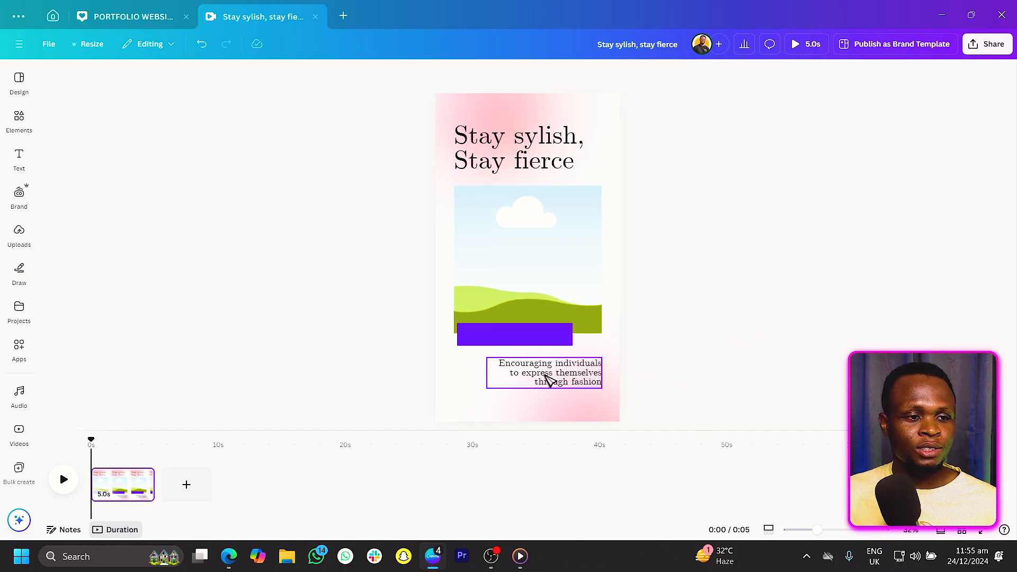
Nudge the body text slightly up and change its font to Glacial Indifference.
left_click(549, 378)
left_click(698, 333)
left_click_drag(562, 374, 562, 371)
left_click(729, 306)
left_click(564, 374)
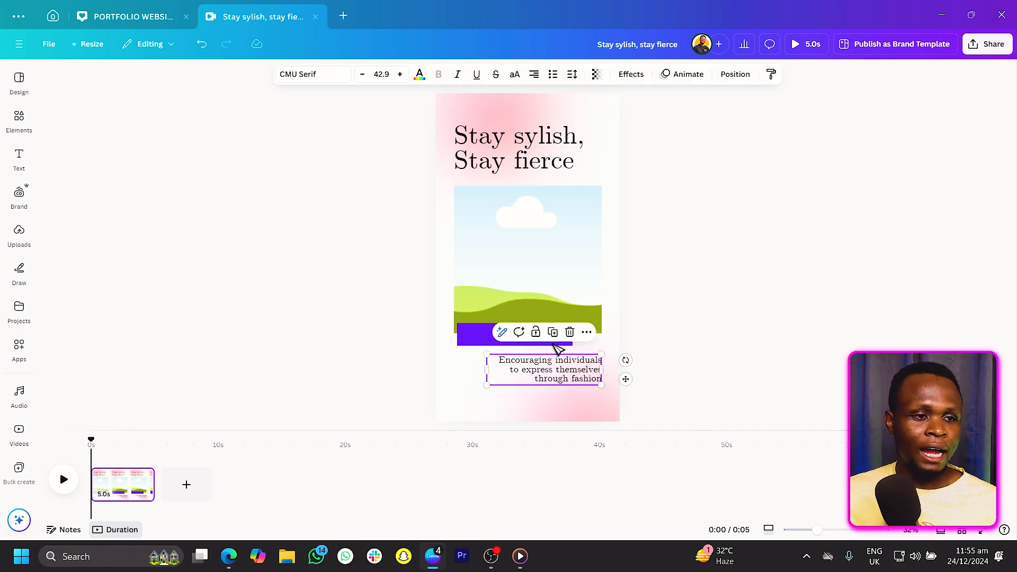
left_click(312, 75)
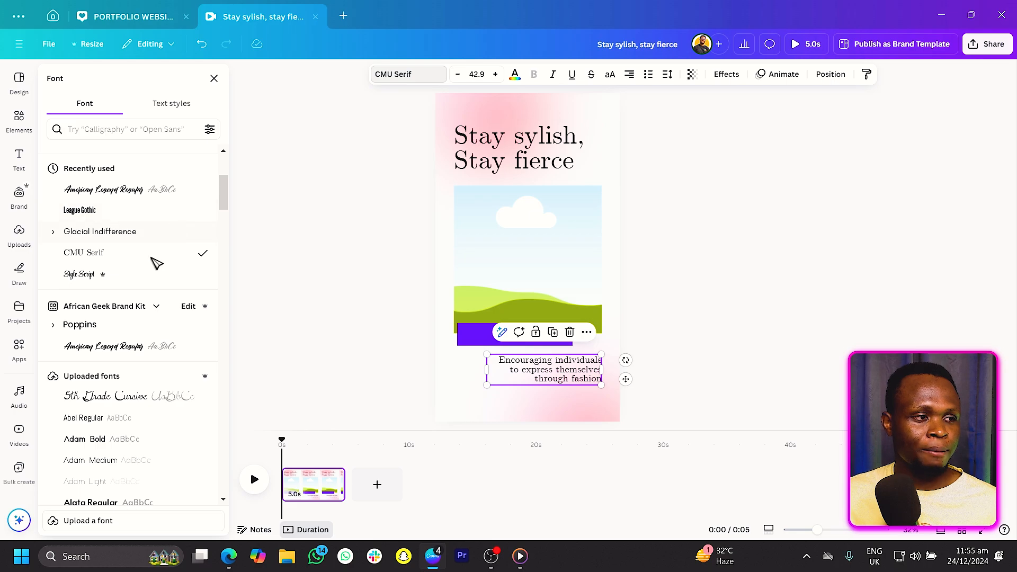
scroll(127, 307, "down", 1)
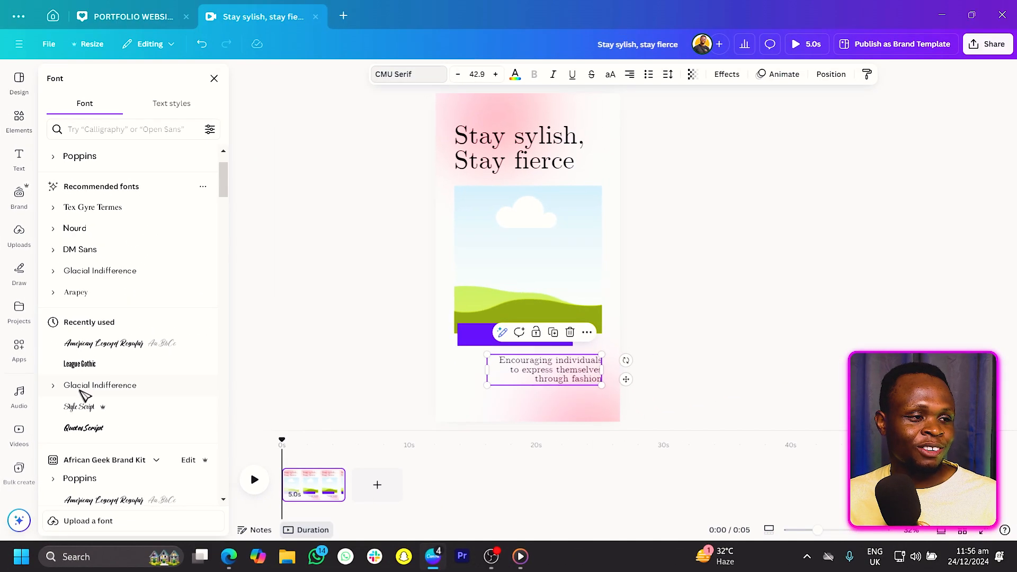
left_click(160, 290)
mouse_move(486, 370)
left_mouse_down()
mouse_move(515, 370)
mouse_move(505, 372)
left_mouse_up()
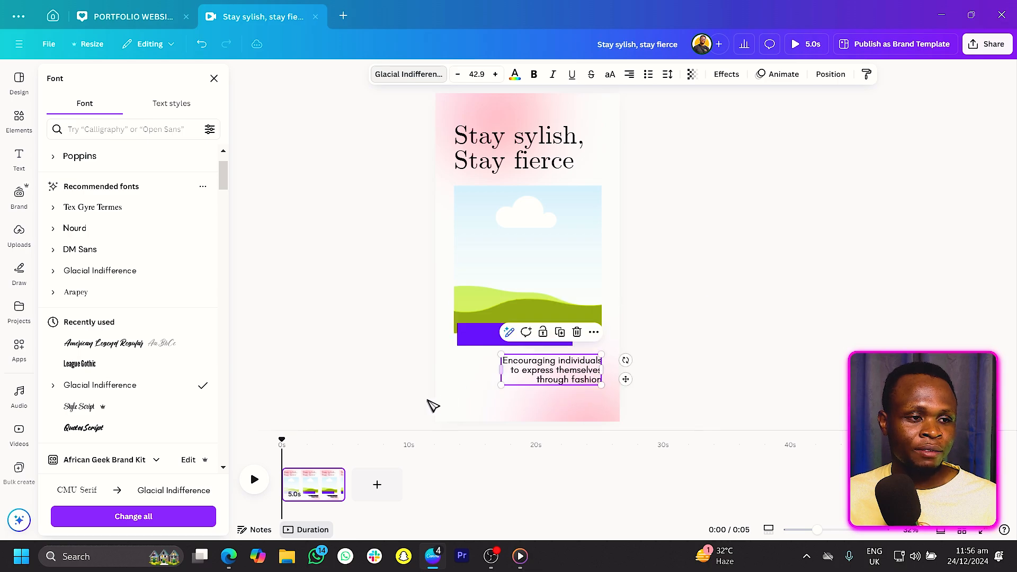
left_click(359, 390)
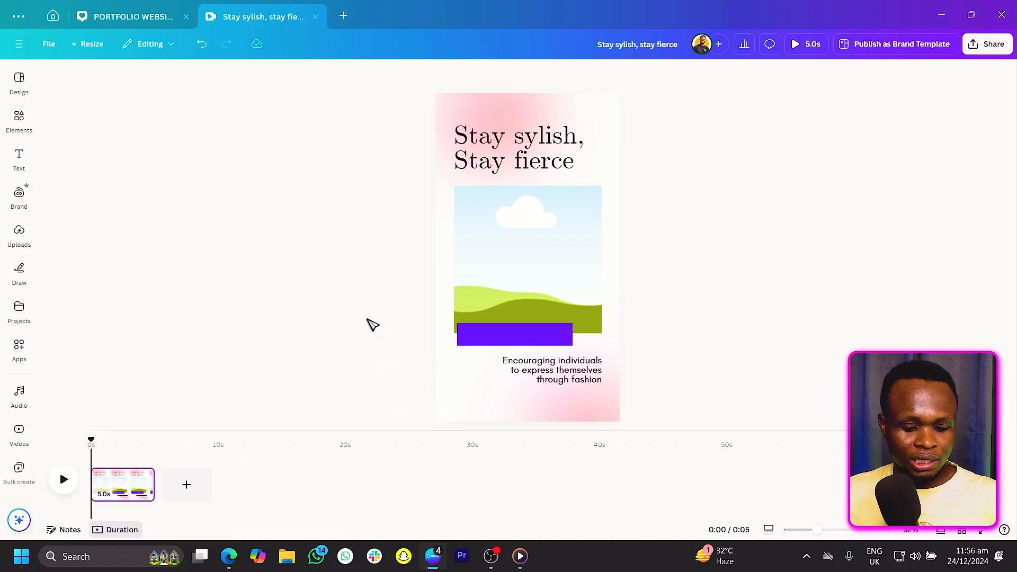
Draw a short horizontal line below the body text, aligned to its right edge.
key("l")
left_click_drag(530, 281, 579, 420)
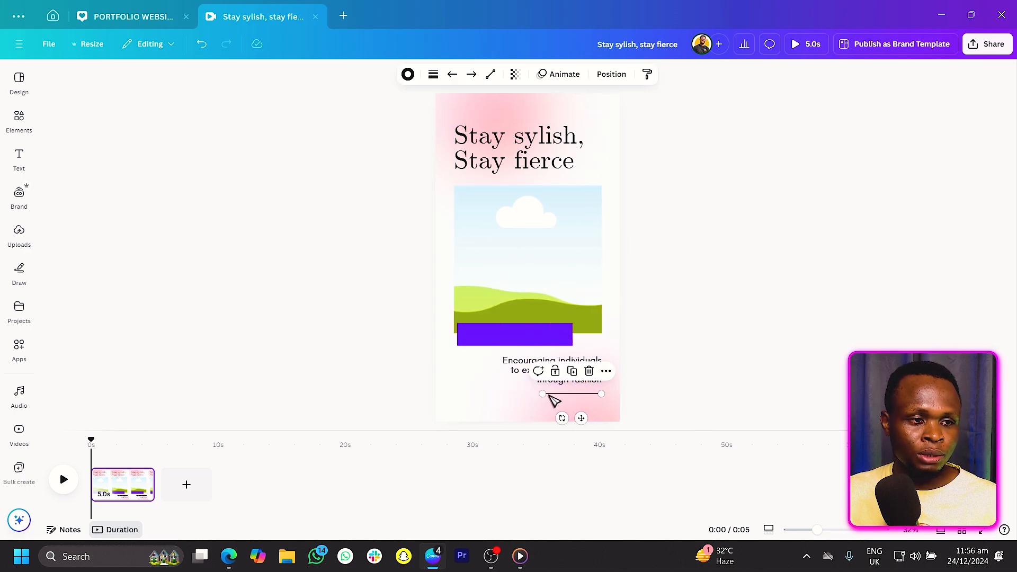
left_click_drag(544, 395, 515, 394)
left_click(721, 325)
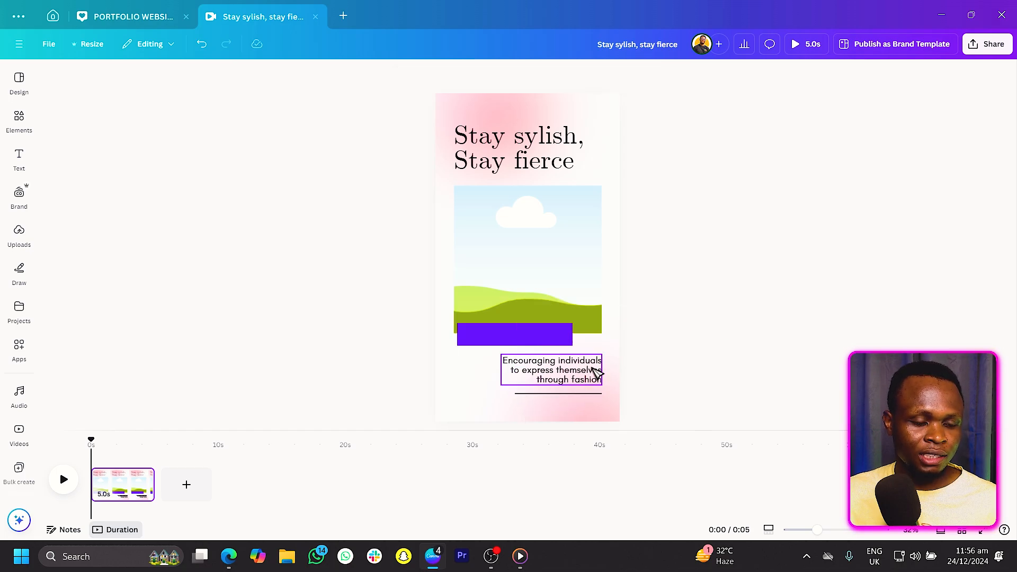
Duplicate the body text and move the copy below the horizontal line.
left_click(596, 372)
right_click(596, 372)
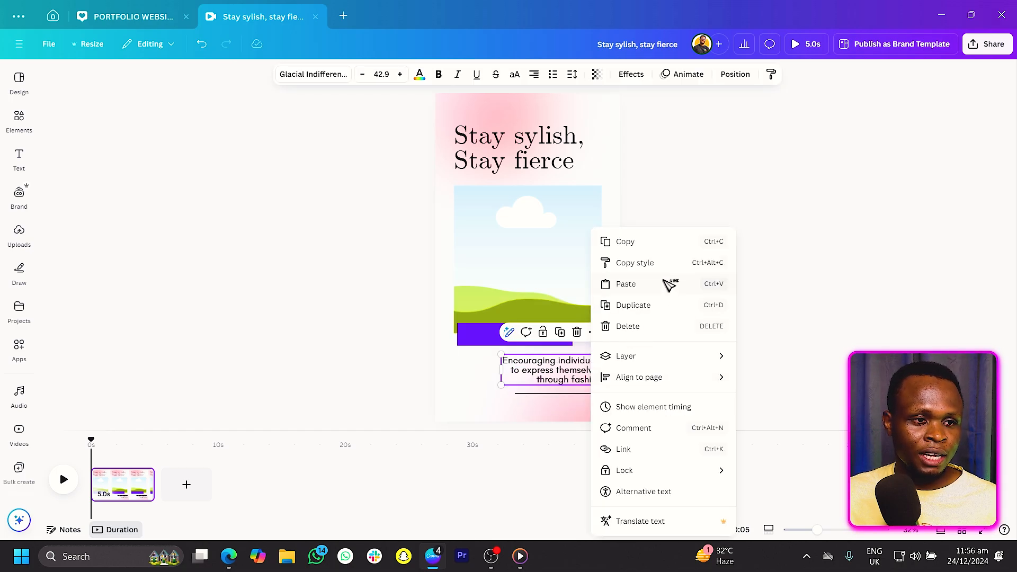
left_click(653, 312)
left_click_drag(588, 373, 586, 417)
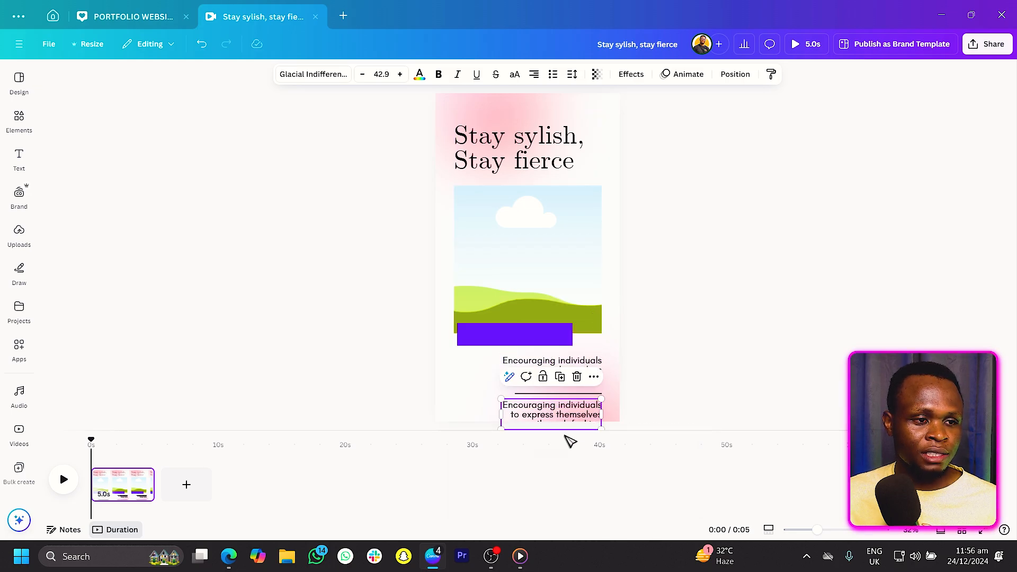
double_click(578, 413)
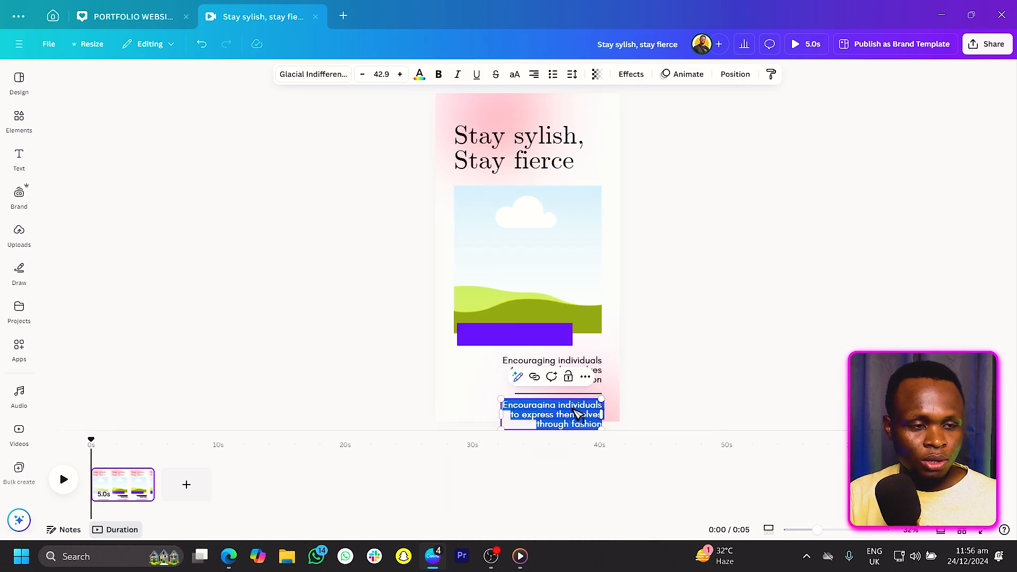
type("www.")
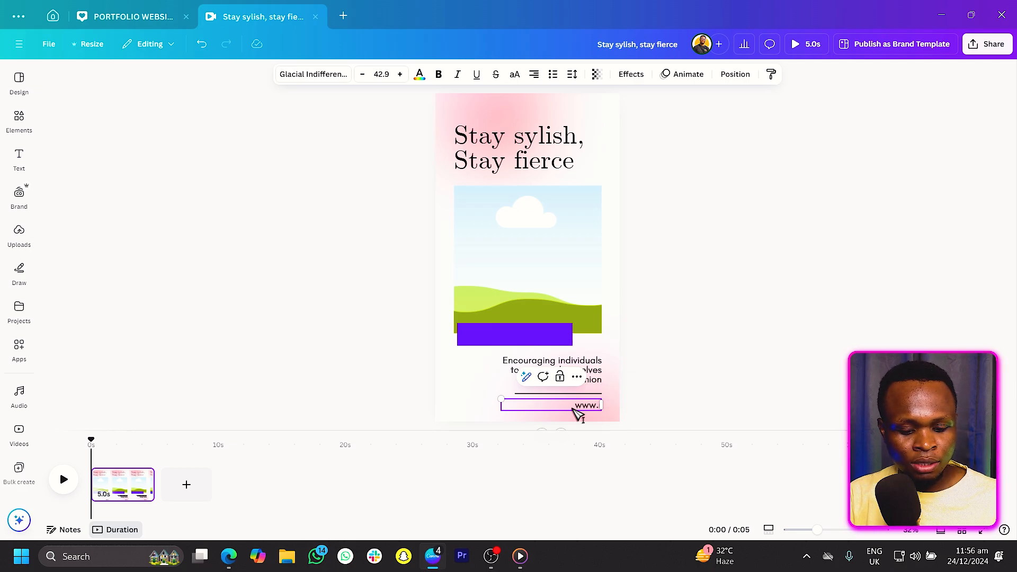
type("reallygre")
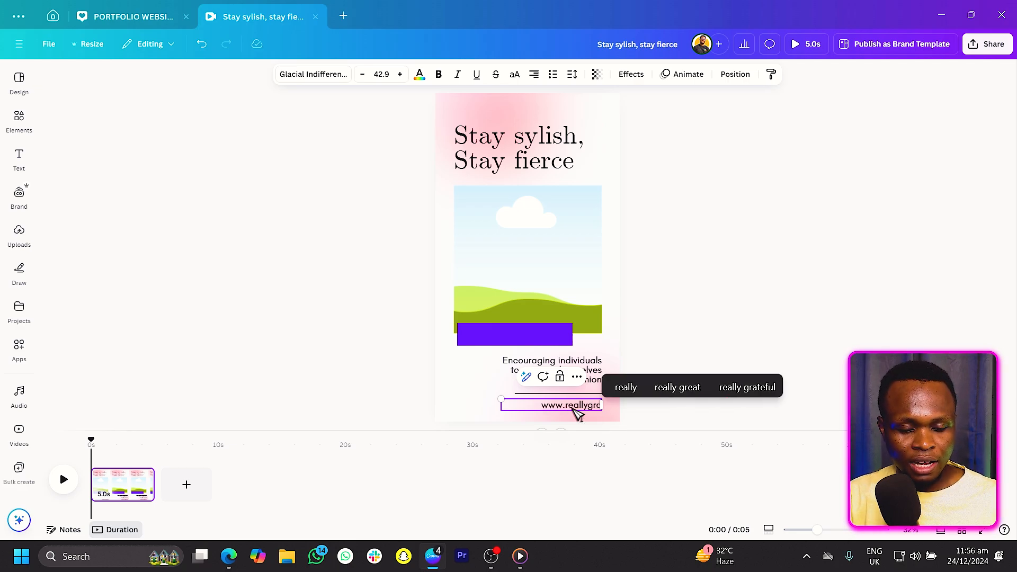
type("at")
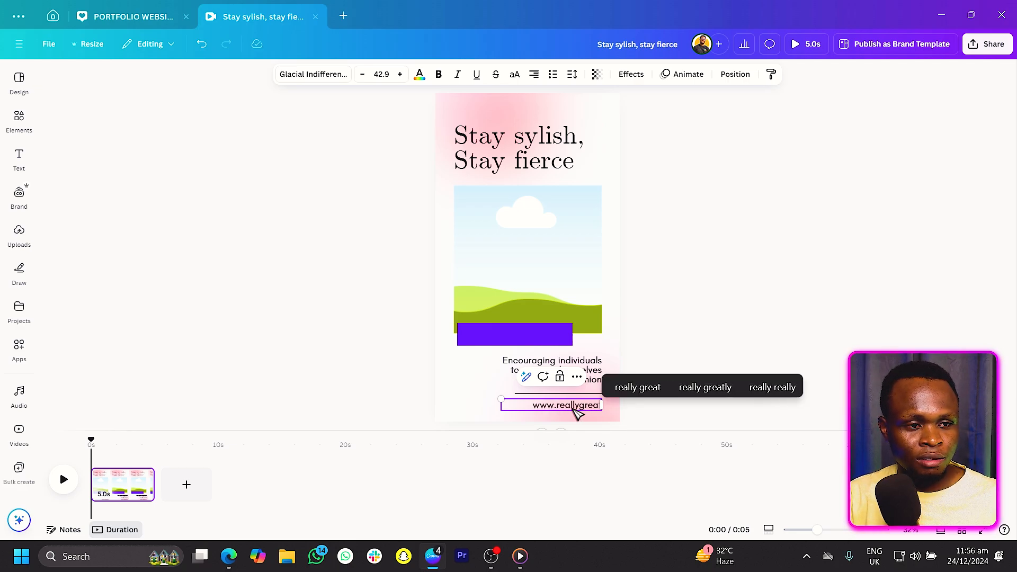
type("site.com")
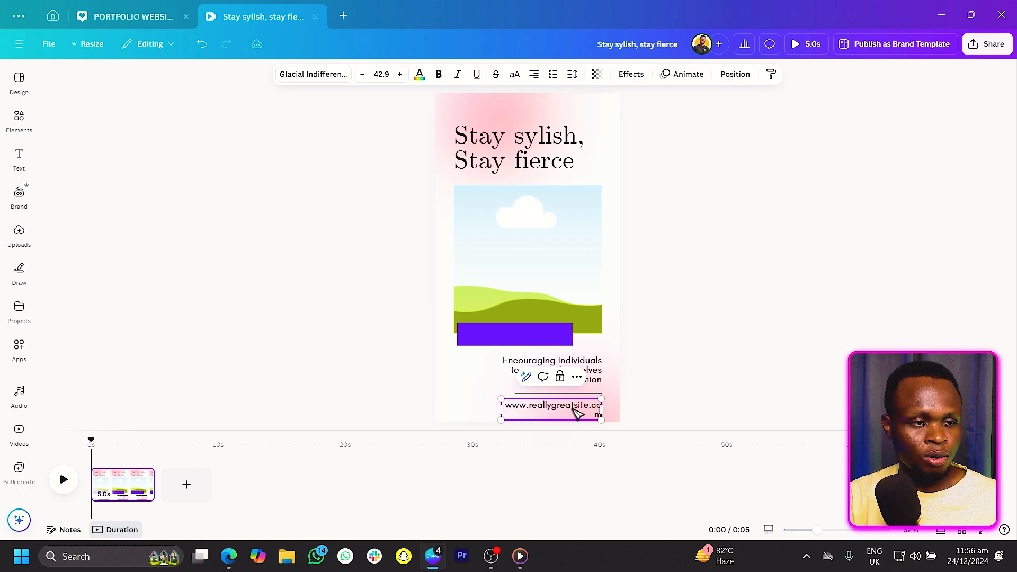
left_click_drag(499, 406, 490, 407)
left_click(267, 347)
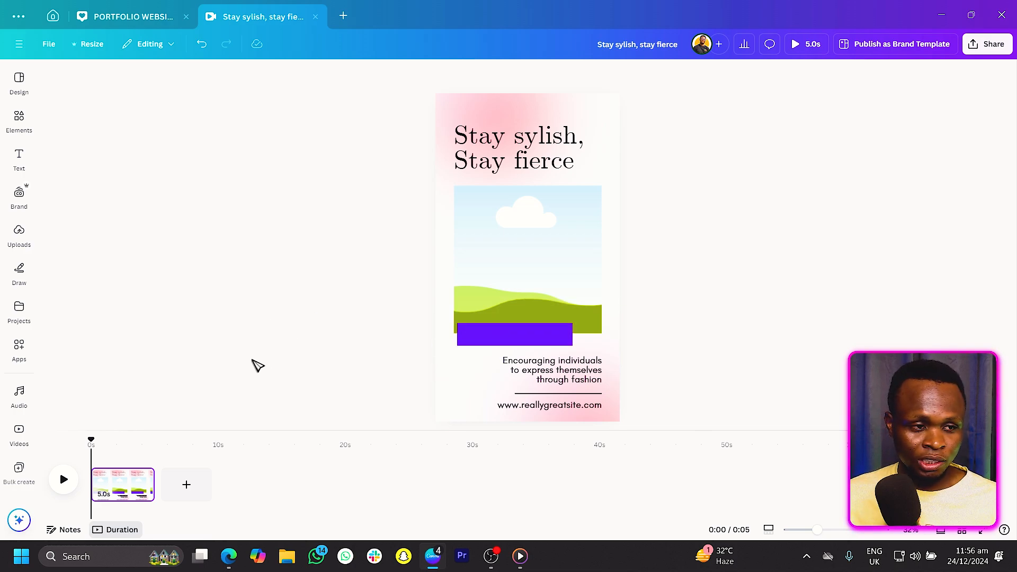
Add a new line, place it at the page's lower left beside the body text, and duplicate it.
key("l")
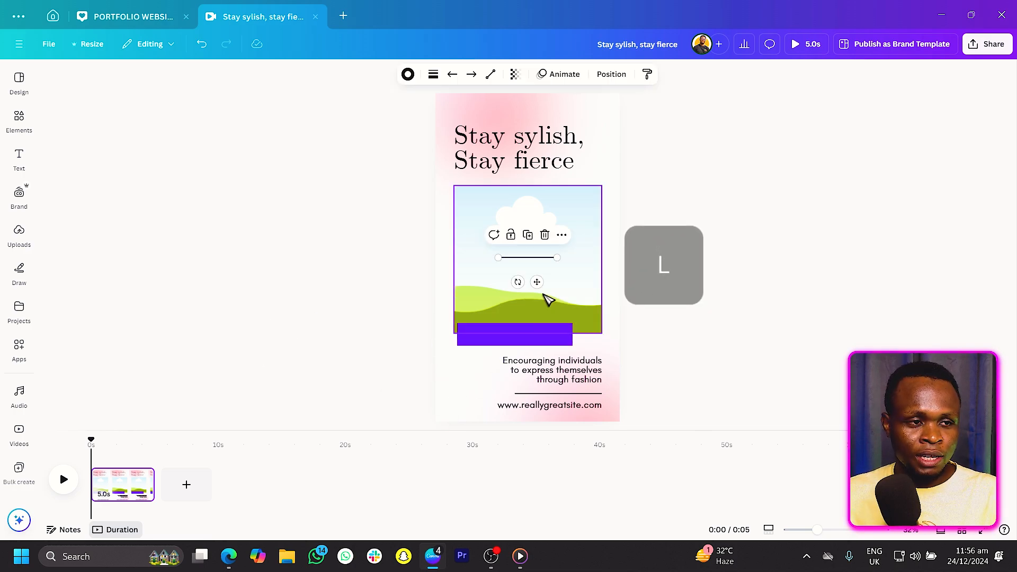
left_click_drag(540, 285, 484, 409)
key("ctrl+d")
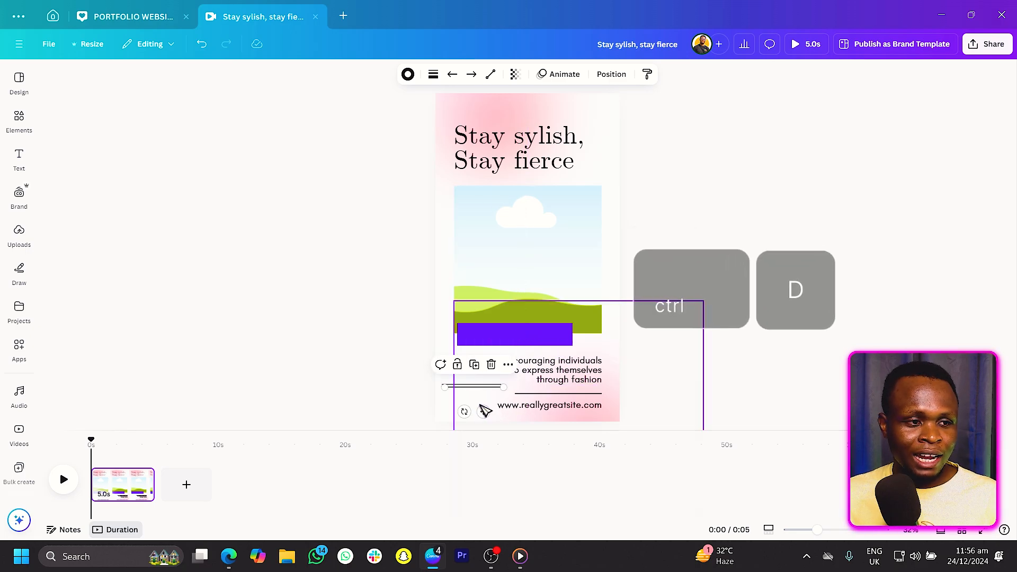
Rotate the duplicate line to 90° and center it across the horizontal line.
left_click(609, 74)
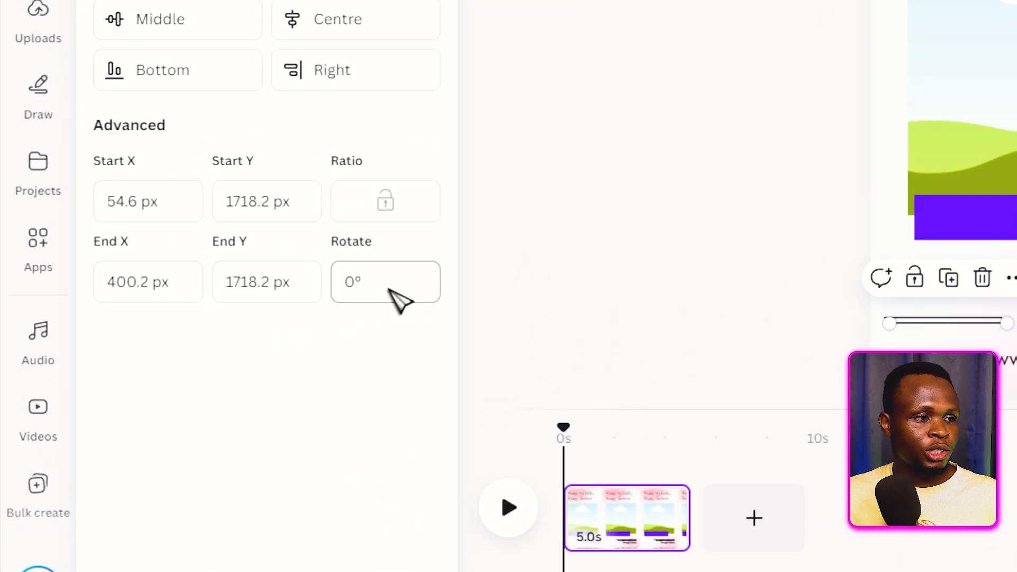
left_click(390, 291)
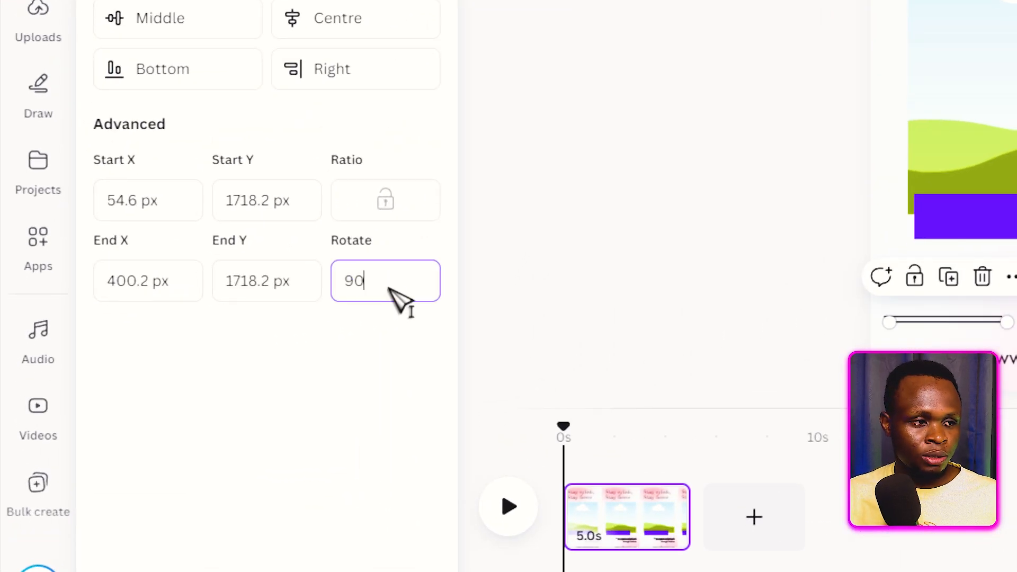
key("Return")
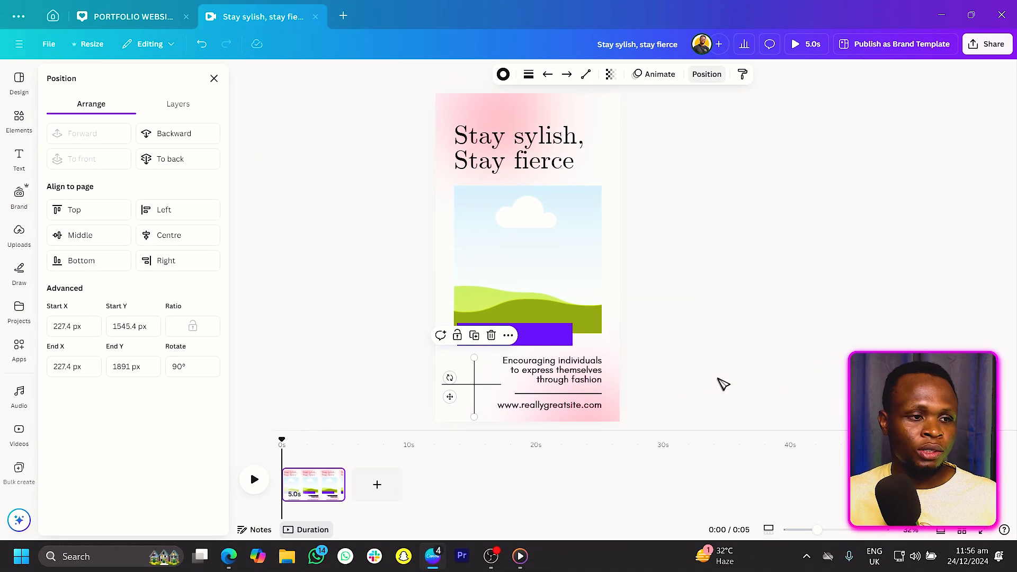
left_click_drag(490, 396, 471, 402)
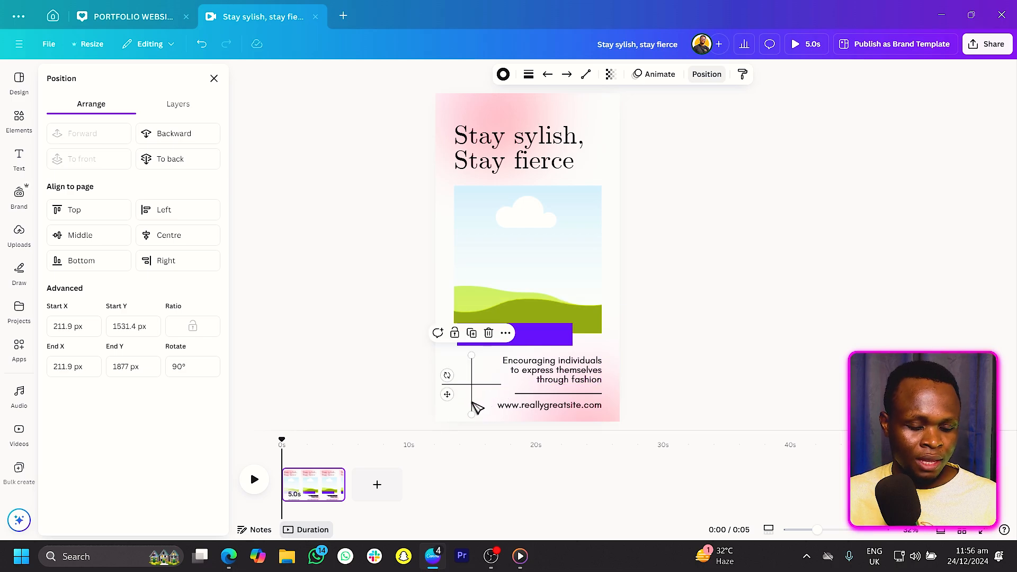
Duplicate the vertical line and rotate the copy to 45°.
key("ctrl+d")
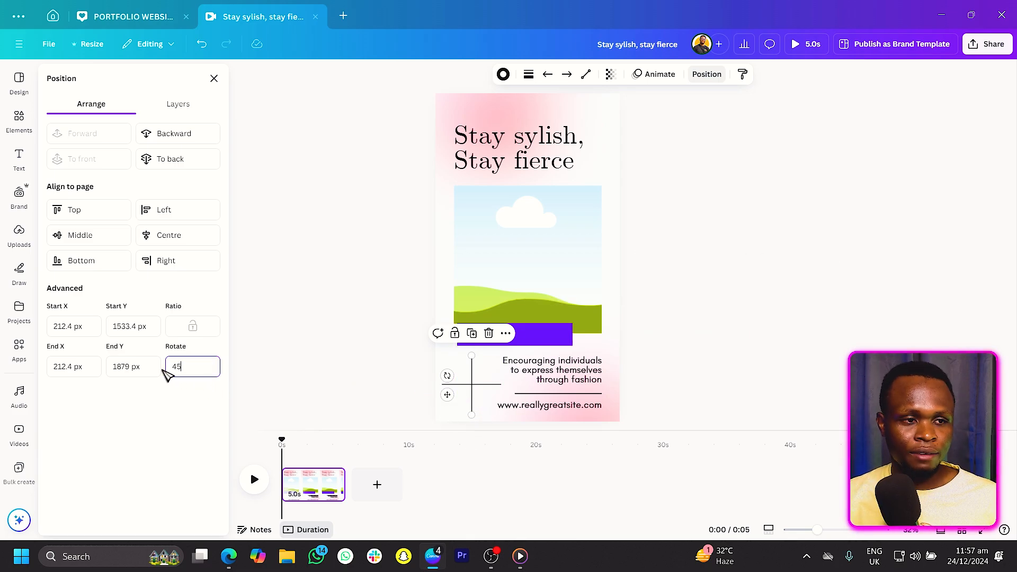
type("45")
key("Return")
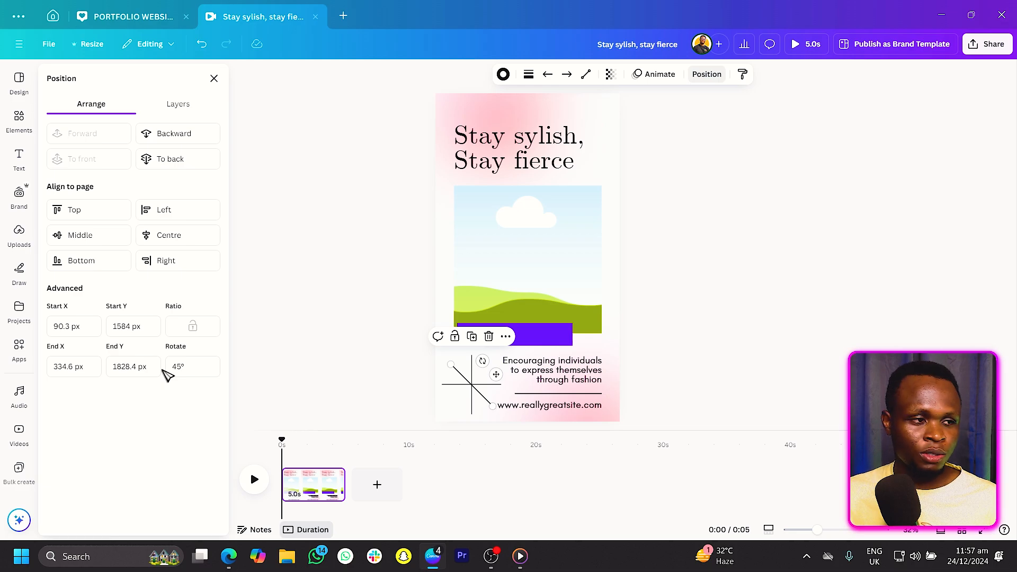
Duplicate the diagonal line and rotate the copy the opposite way to complete a starburst.
key("ctrl+d")
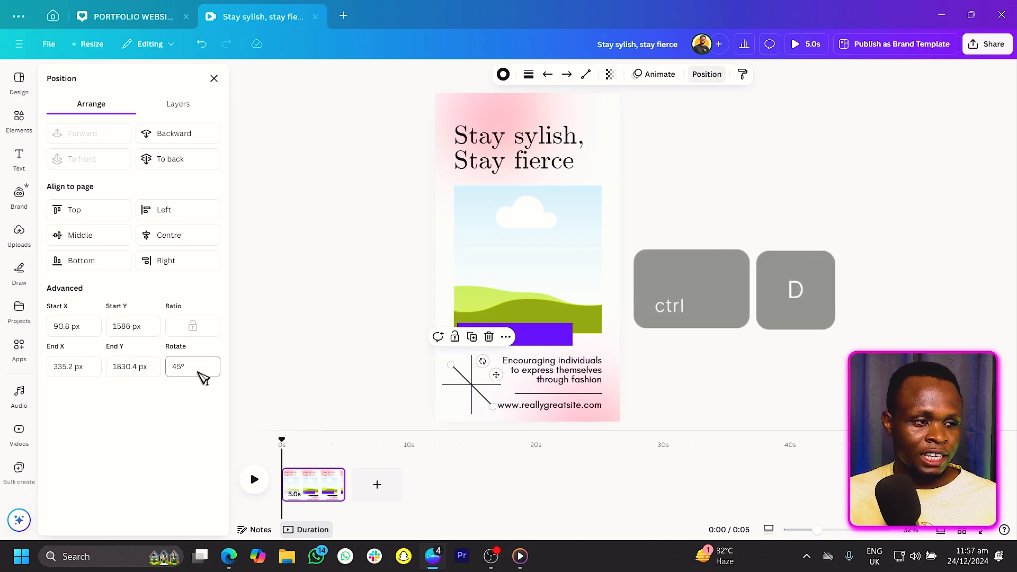
left_click(210, 366)
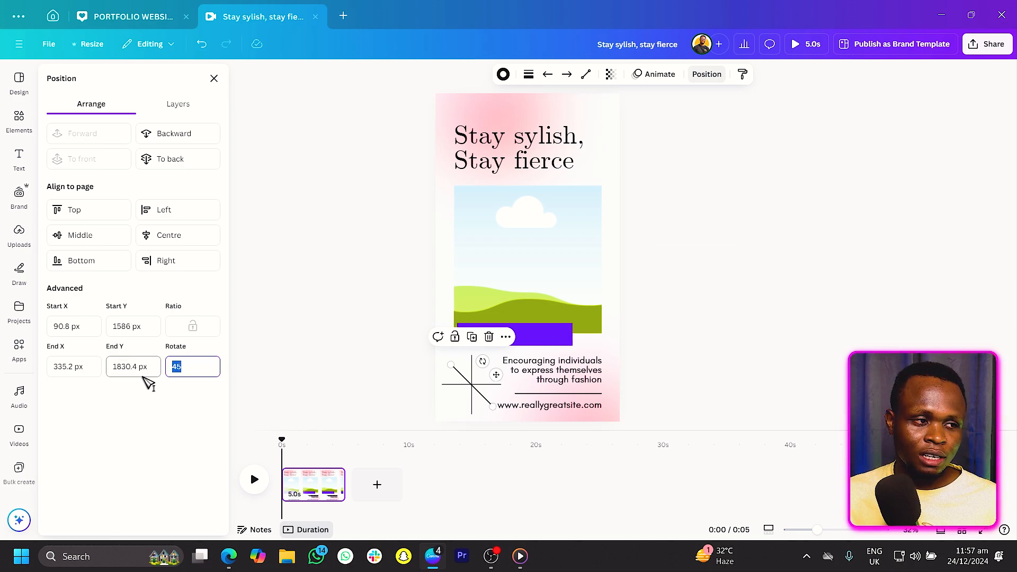
key("Return")
left_click(388, 366)
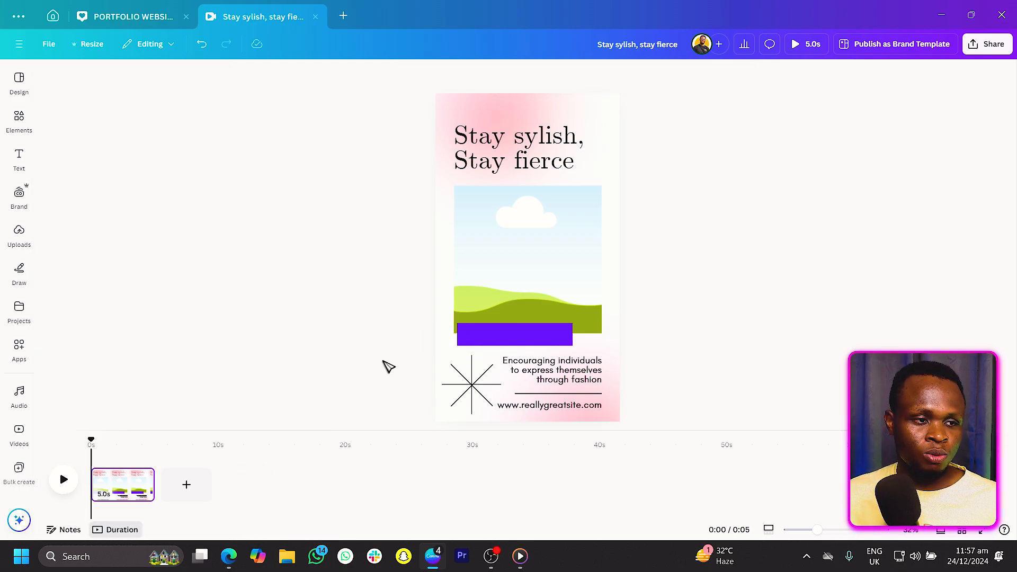
Select the four starburst lines, group them, and place a copy of the starburst at the page's upper right corner.
left_click_drag(465, 391, 477, 399)
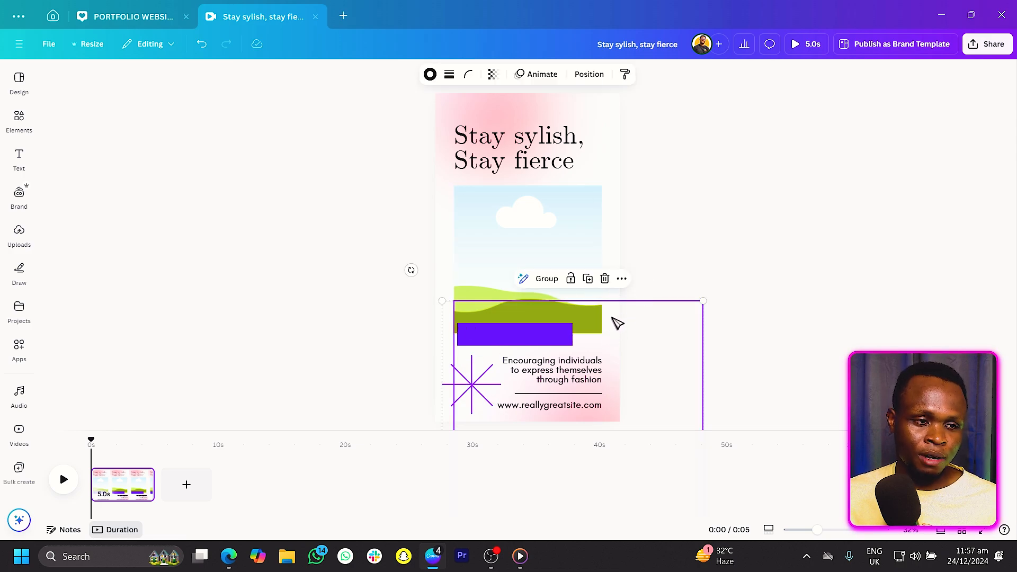
key("shift")
left_click(614, 328, "shift")
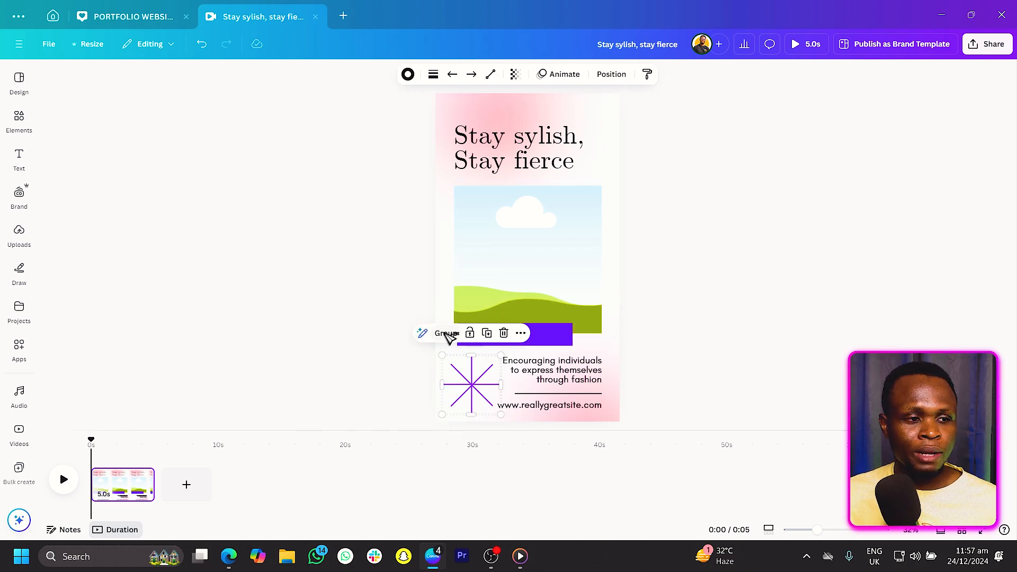
left_click(446, 334)
left_click_drag(499, 356, 600, 116)
left_click(744, 132)
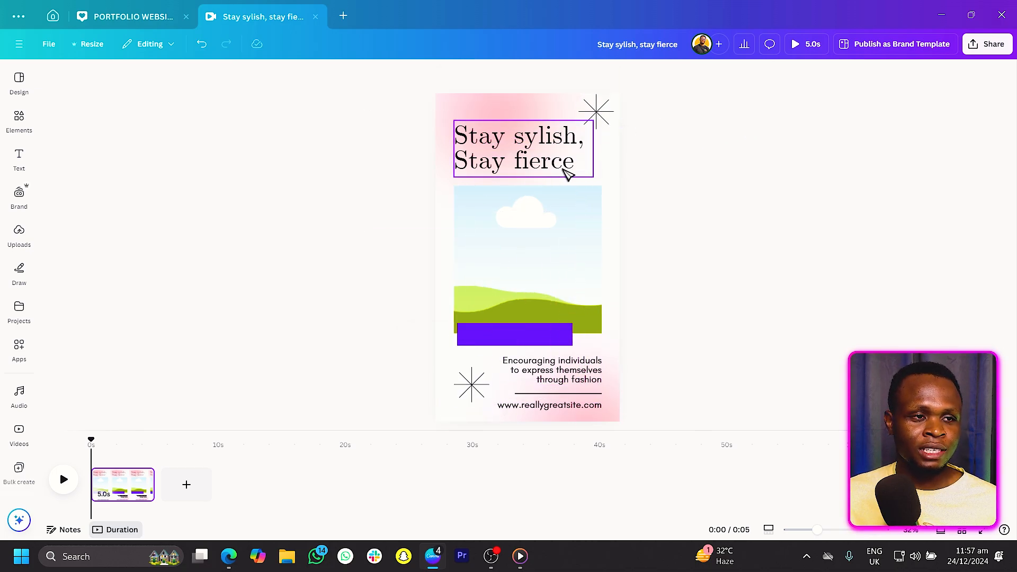
Shorten the purple rectangle below the image frame by pulling in its right edge.
left_click(470, 399)
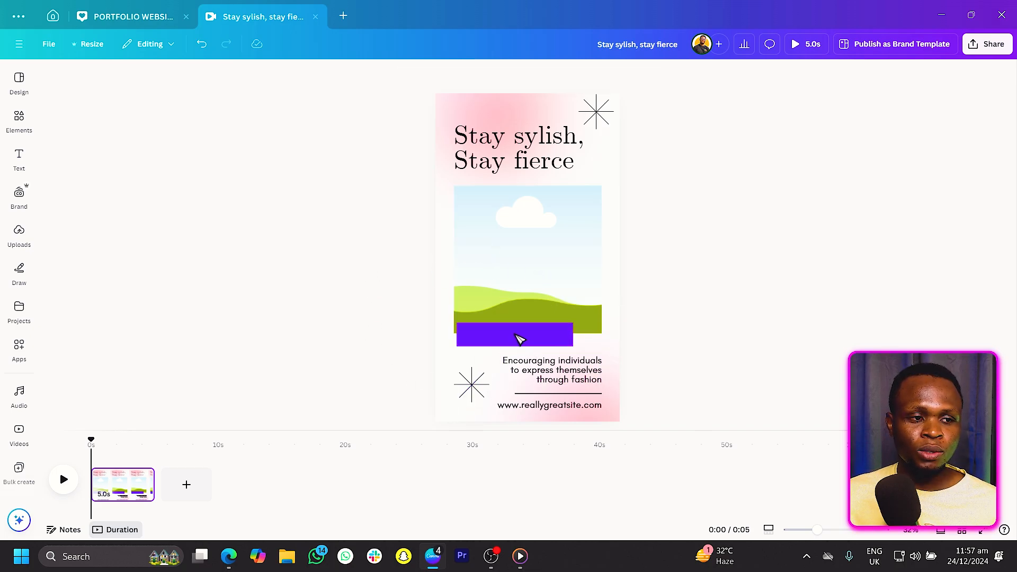
left_click(520, 337)
left_click(576, 337)
left_click(565, 339)
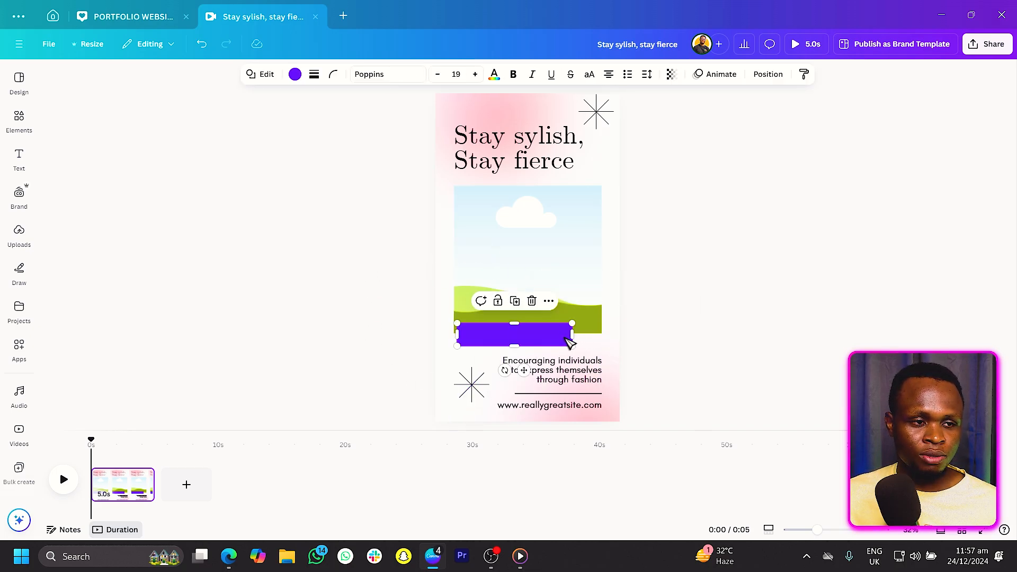
left_click_drag(569, 335, 544, 335)
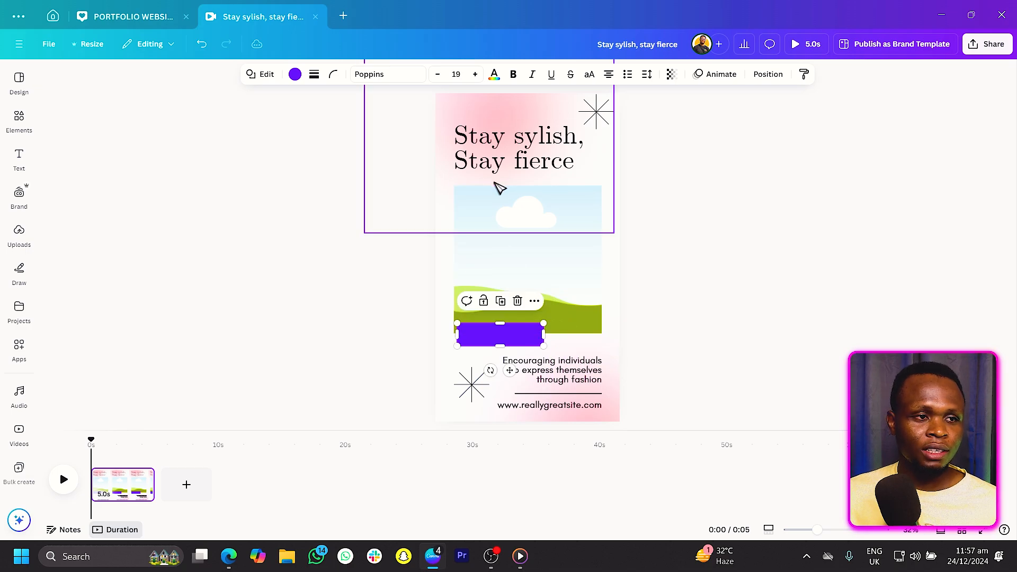
Duplicate the heading and move the copy onto the purple rectangle.
left_click(500, 158)
right_click(499, 159)
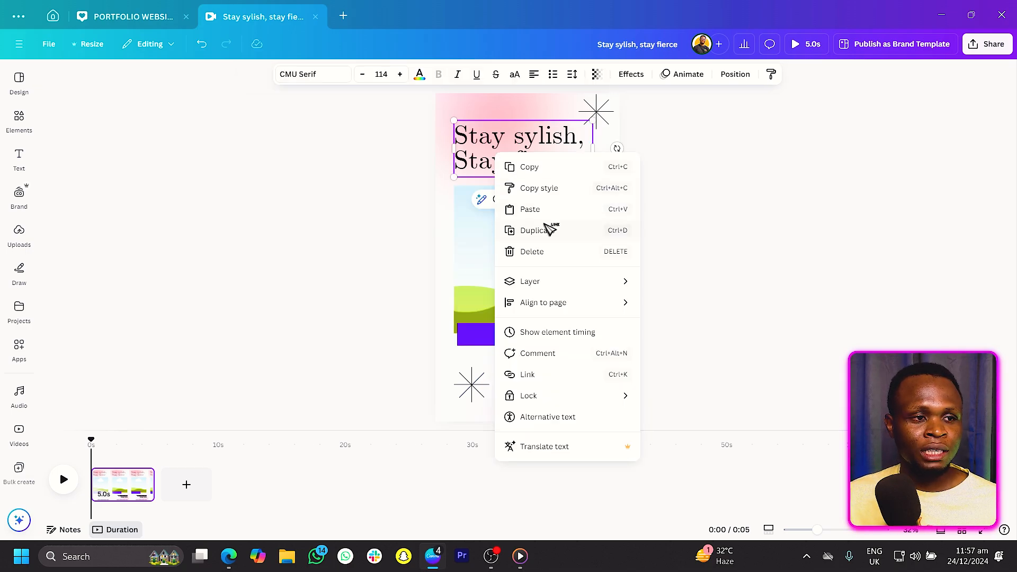
left_click(548, 231)
left_click_drag(514, 149, 516, 342)
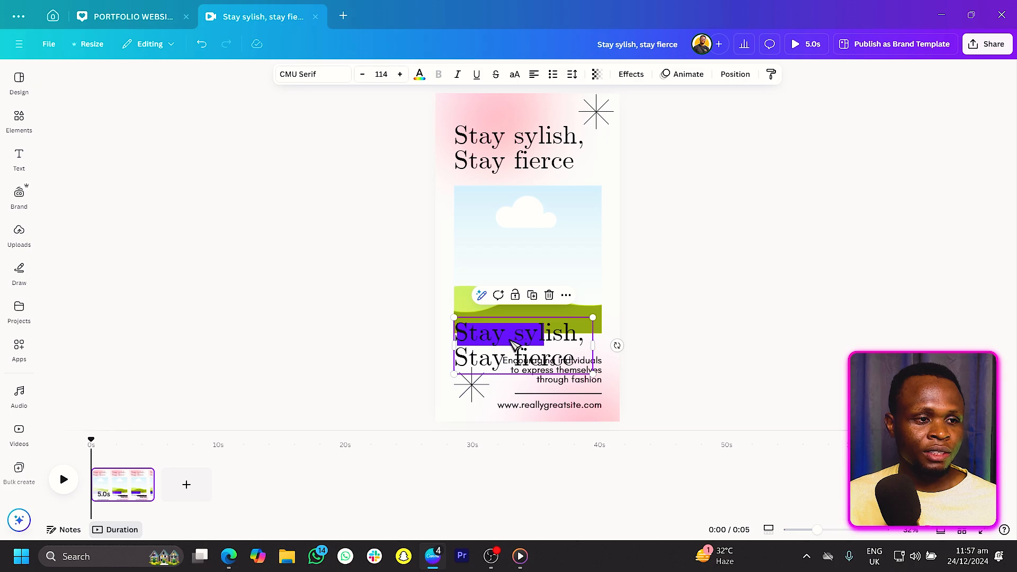
Replace the copied heading's text with "50% OFF" and scale it down to fit the rectangle.
double_click(514, 345)
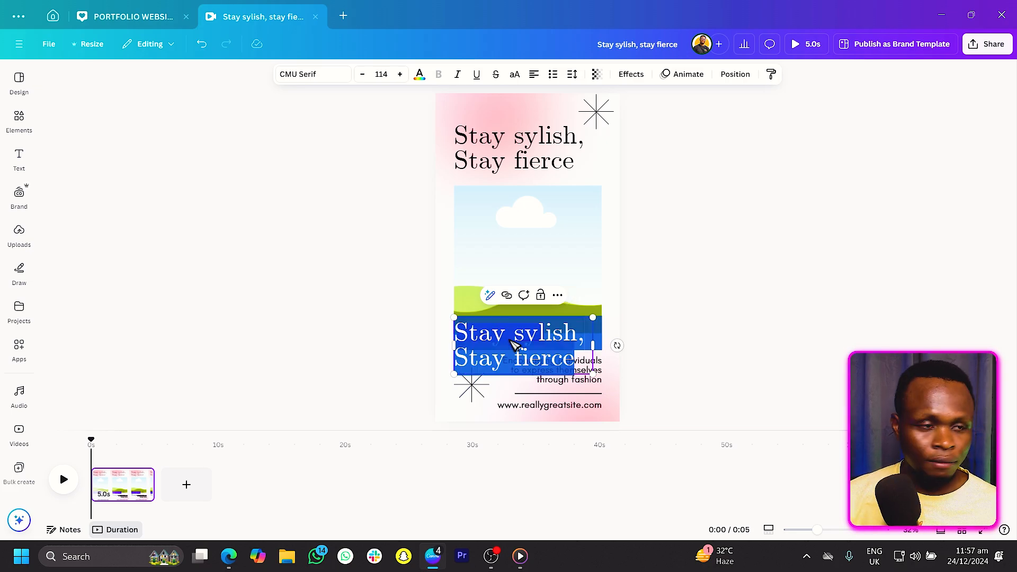
type("50% OFF")
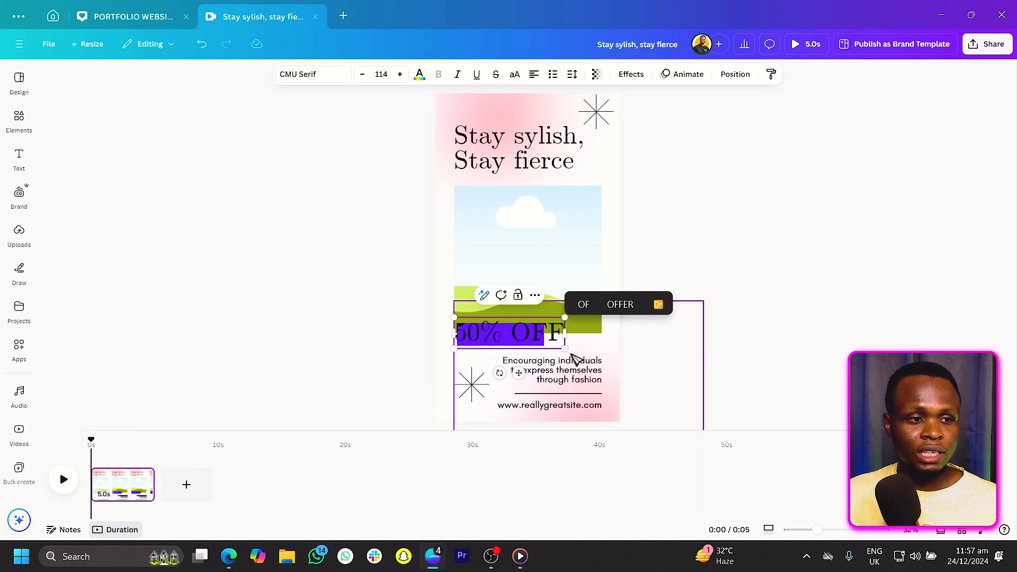
left_click_drag(564, 348, 494, 344)
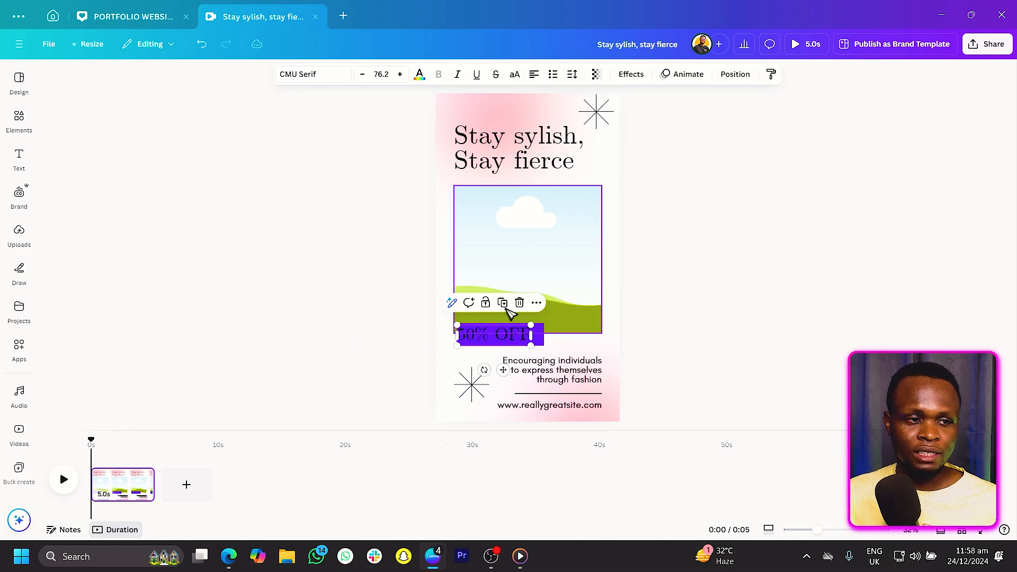
Make the "50% OFF" text white and center it on the purple rectangle.
left_click(419, 75)
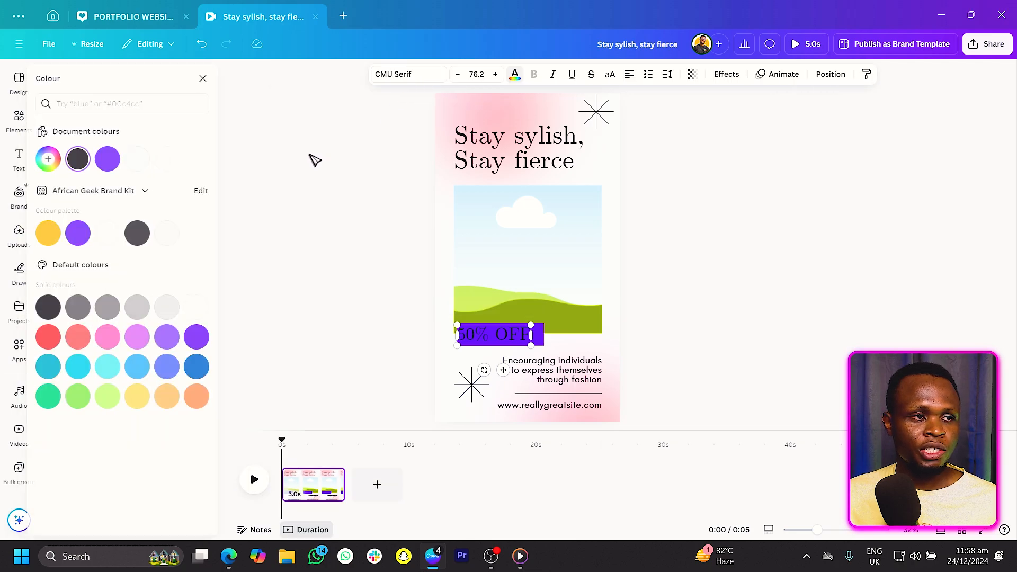
left_click(187, 160)
left_click(407, 329)
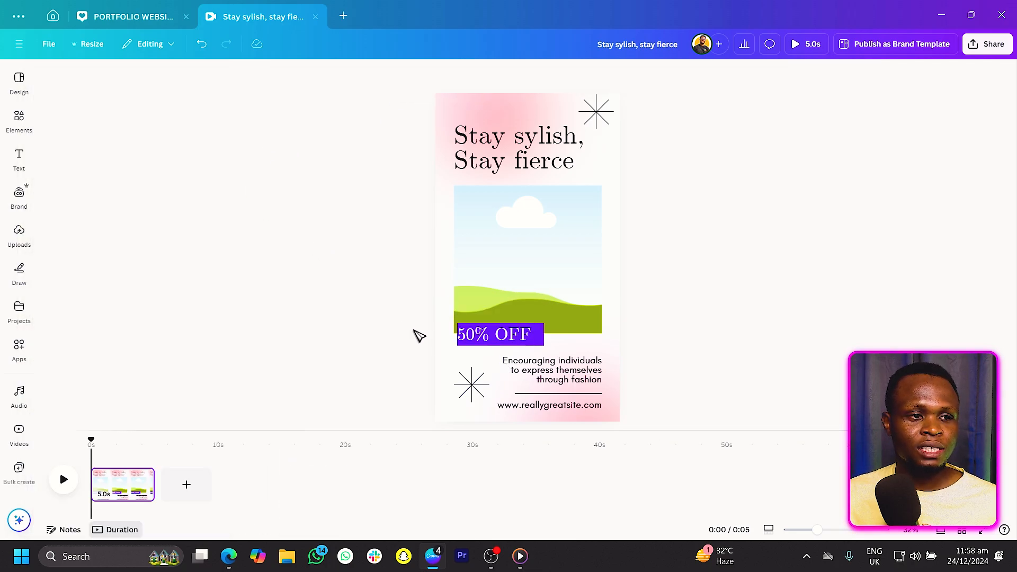
left_click_drag(484, 344, 490, 344)
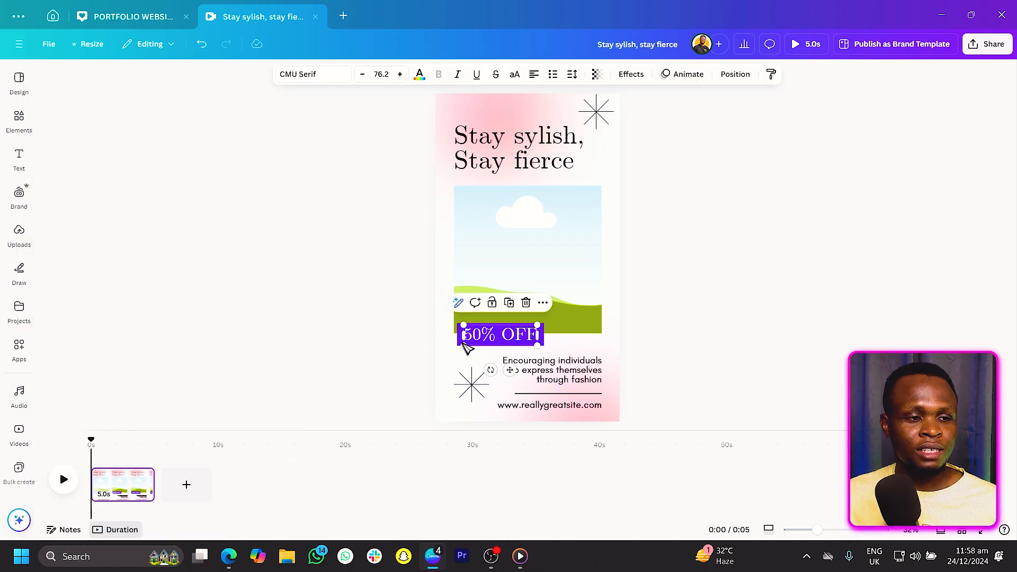
left_click(261, 347)
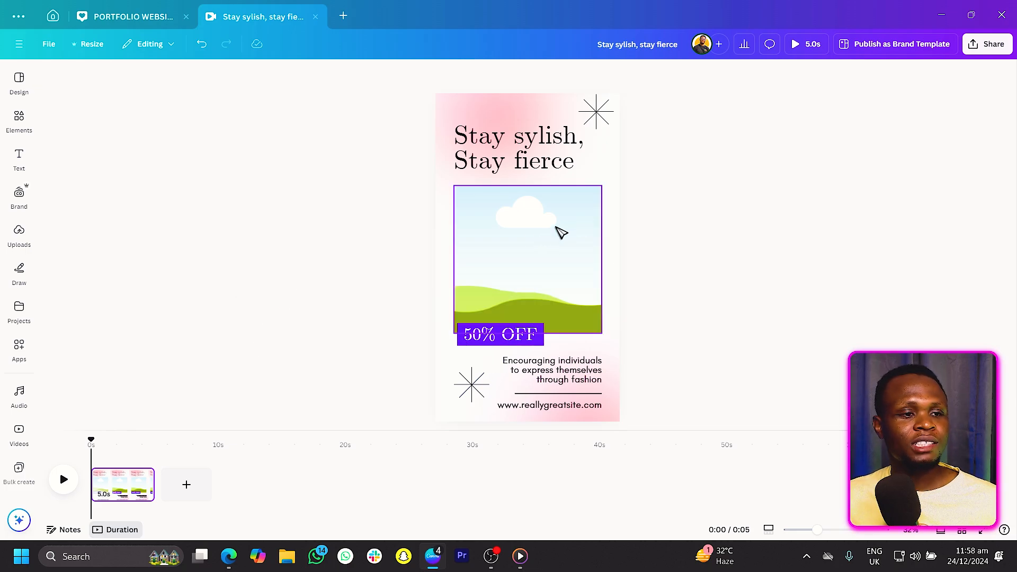
Search elements for "fashion" videos and drop the clip of a dancing woman in pink trousers into the image frame.
left_click(561, 233)
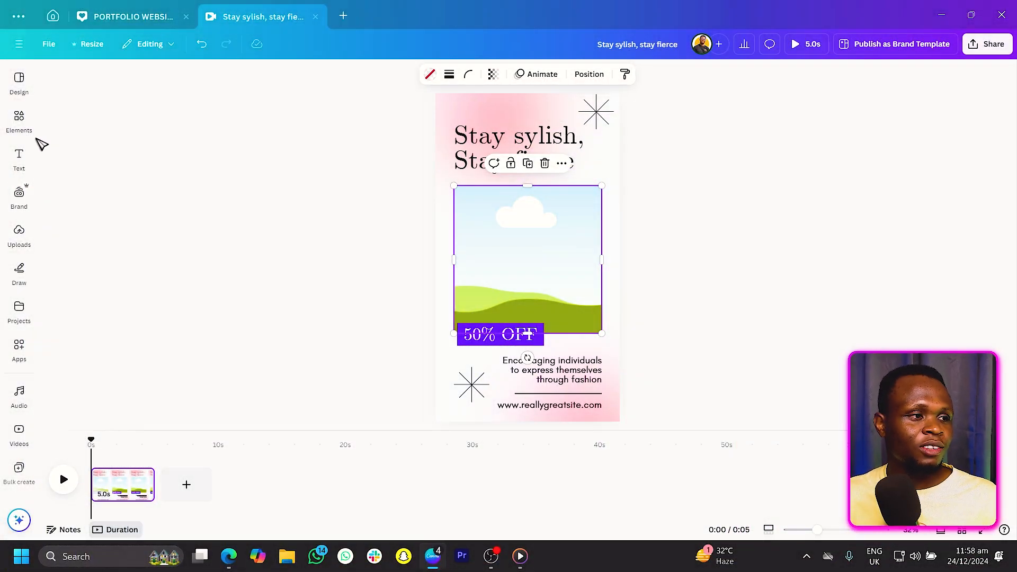
left_click(19, 119)
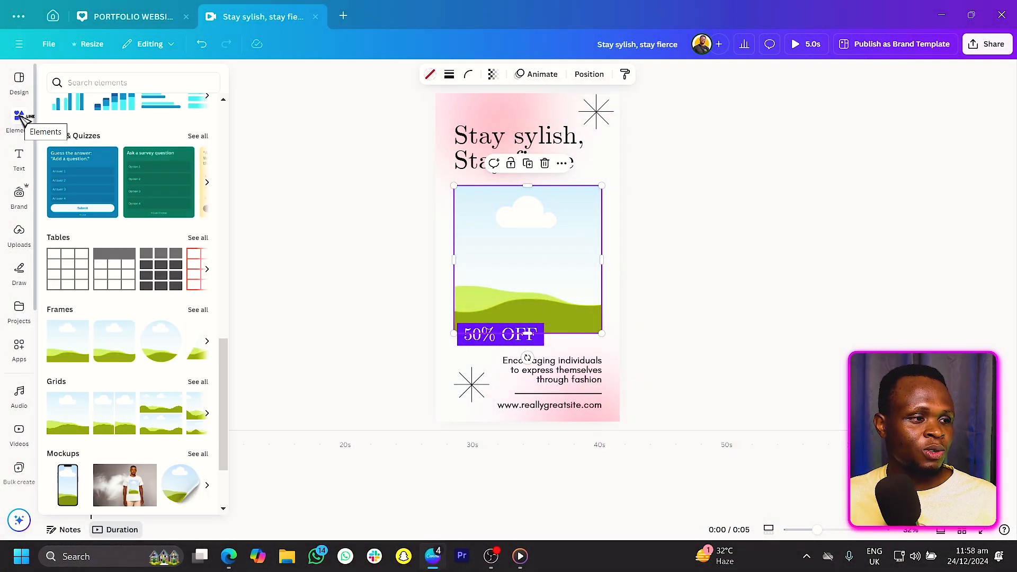
left_click(26, 435)
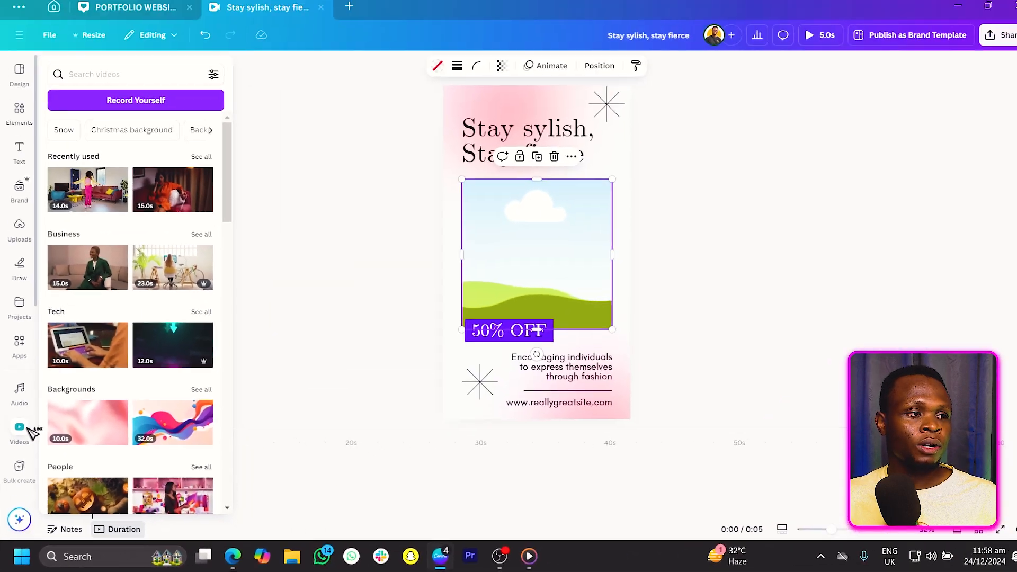
left_click(19, 111)
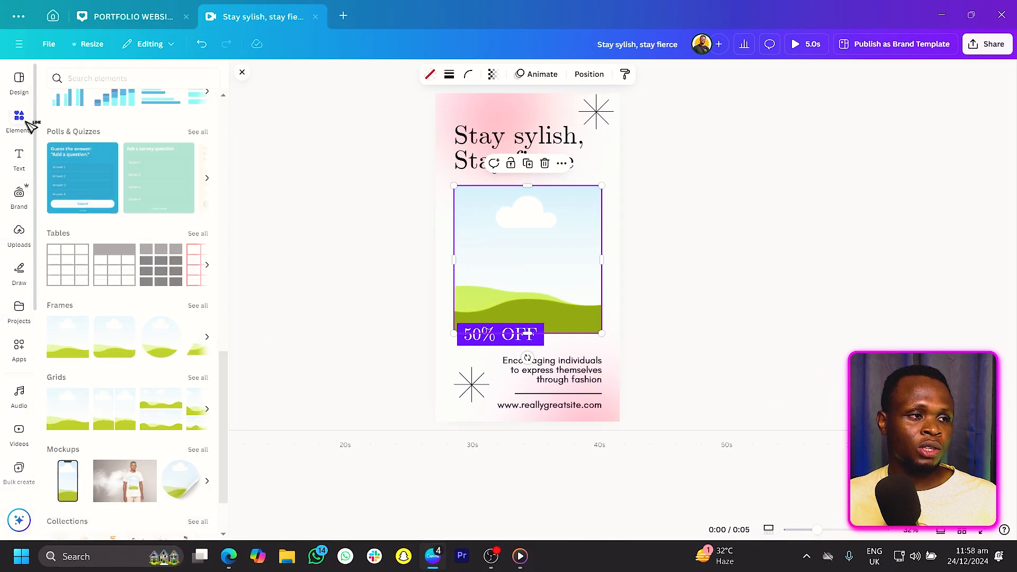
scroll(148, 233, "up", 10)
left_click(130, 81)
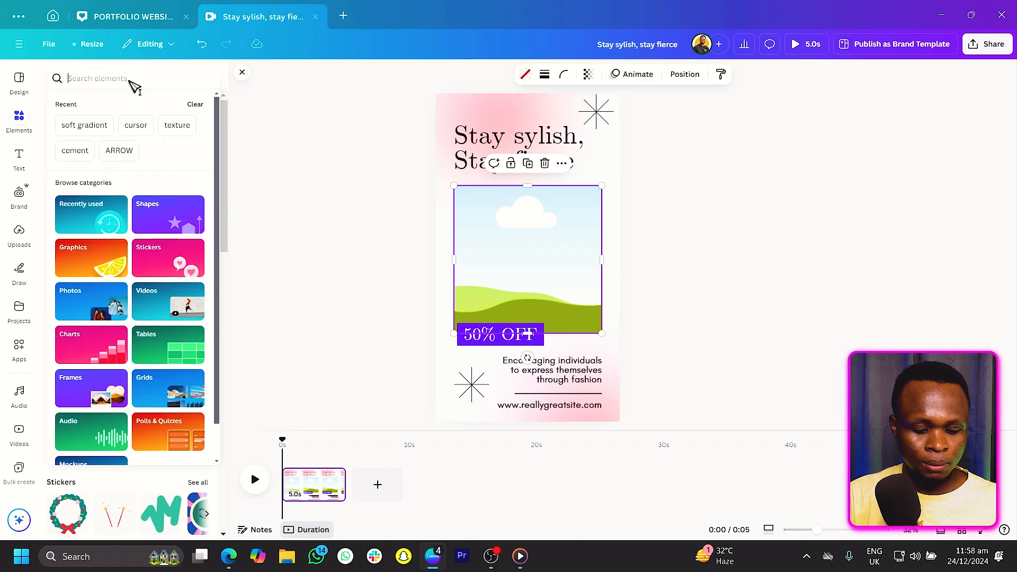
type("fashion")
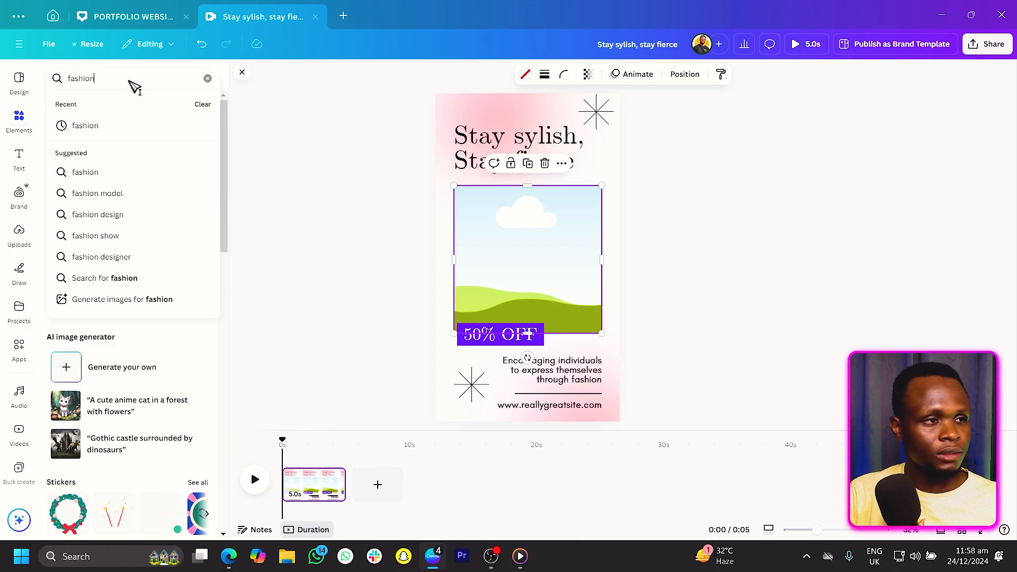
key("Return")
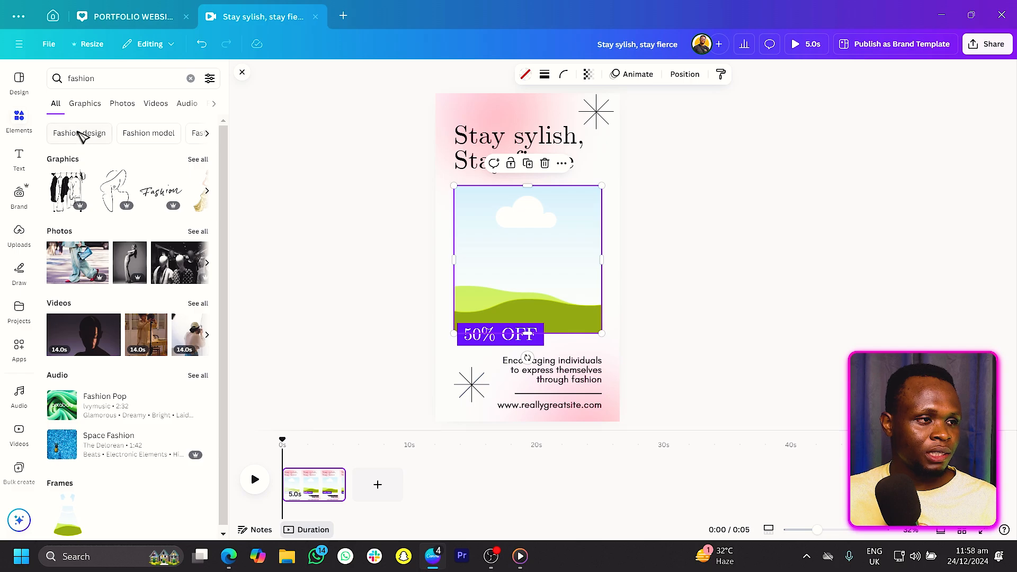
left_click(159, 104)
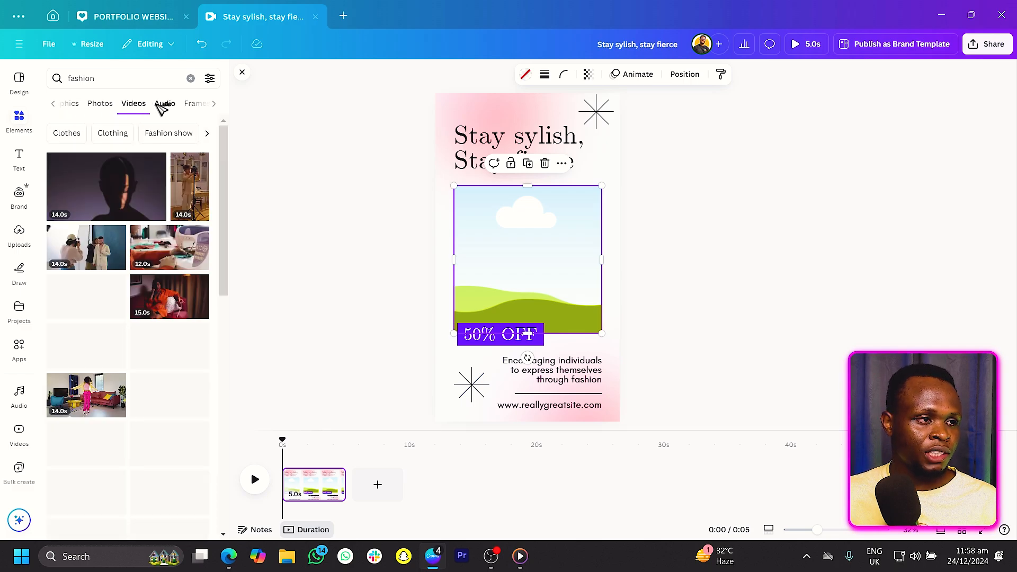
scroll(166, 242, "down", 2)
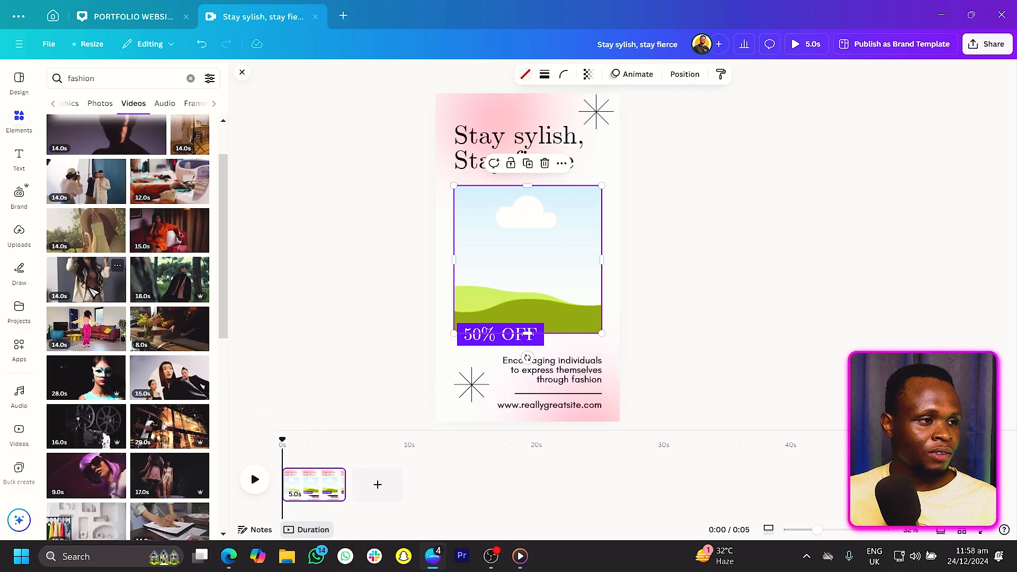
scroll(95, 334, "down", 1)
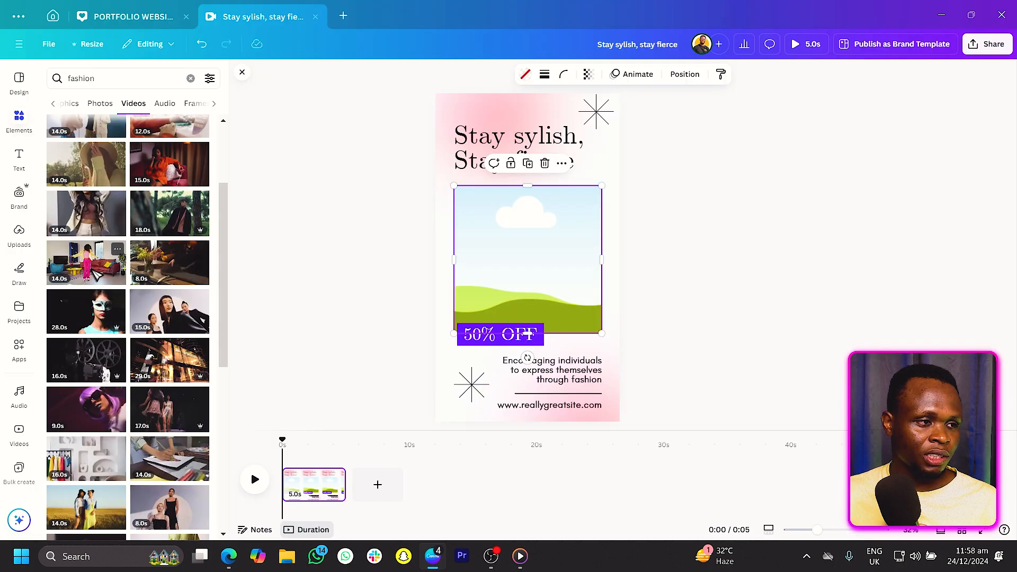
left_click_drag(96, 272, 522, 244)
left_click(352, 289)
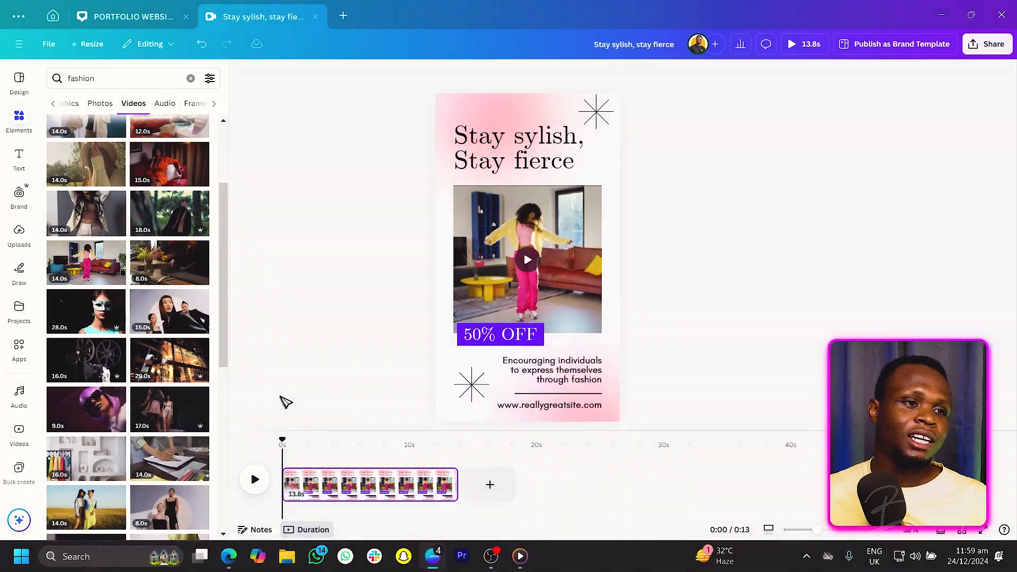
Select several page elements and apply the Blur animation with a slower speed.
left_click(498, 108)
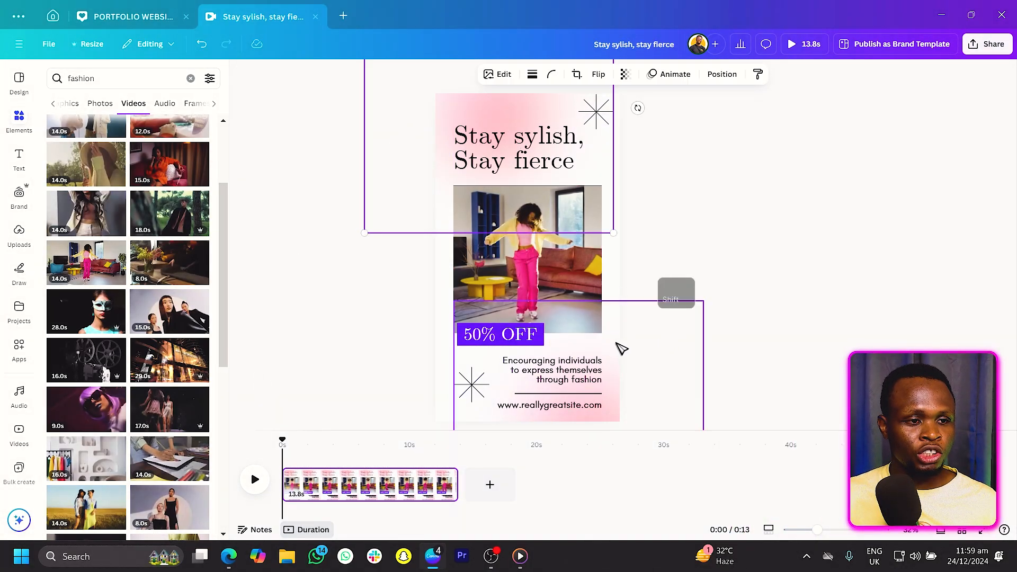
left_click(616, 327, "shift")
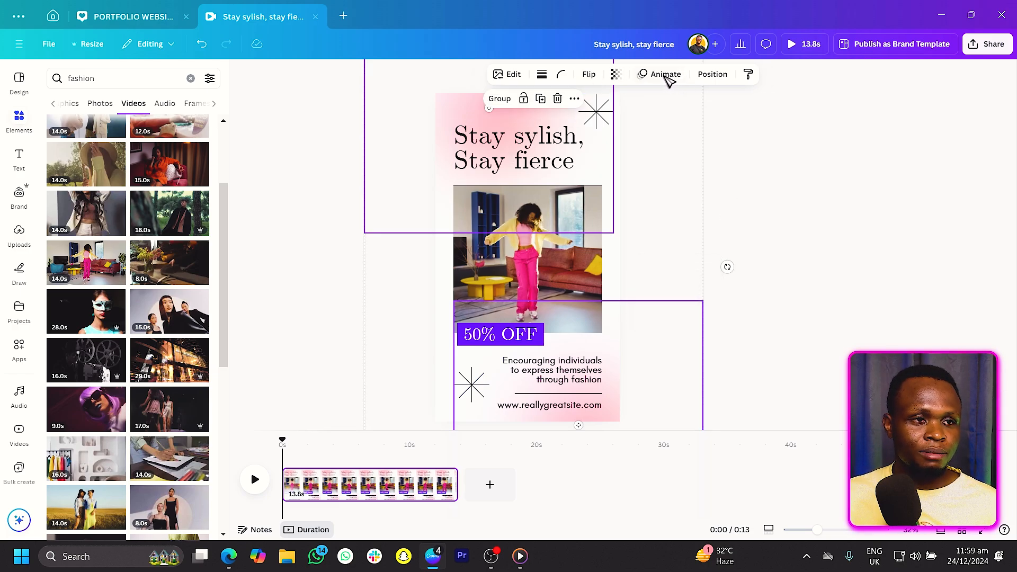
left_click(665, 74)
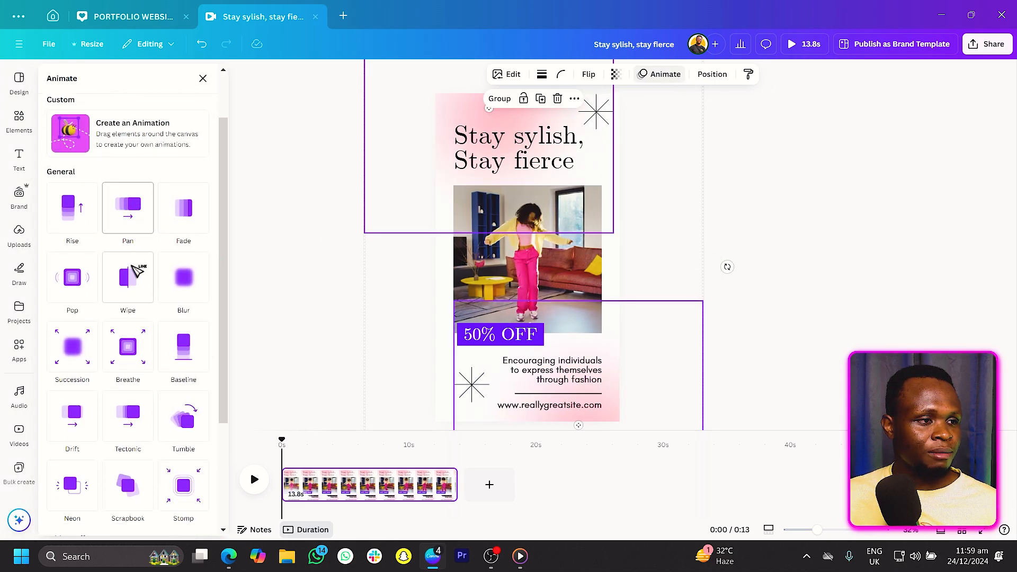
scroll(154, 263, "down", 1)
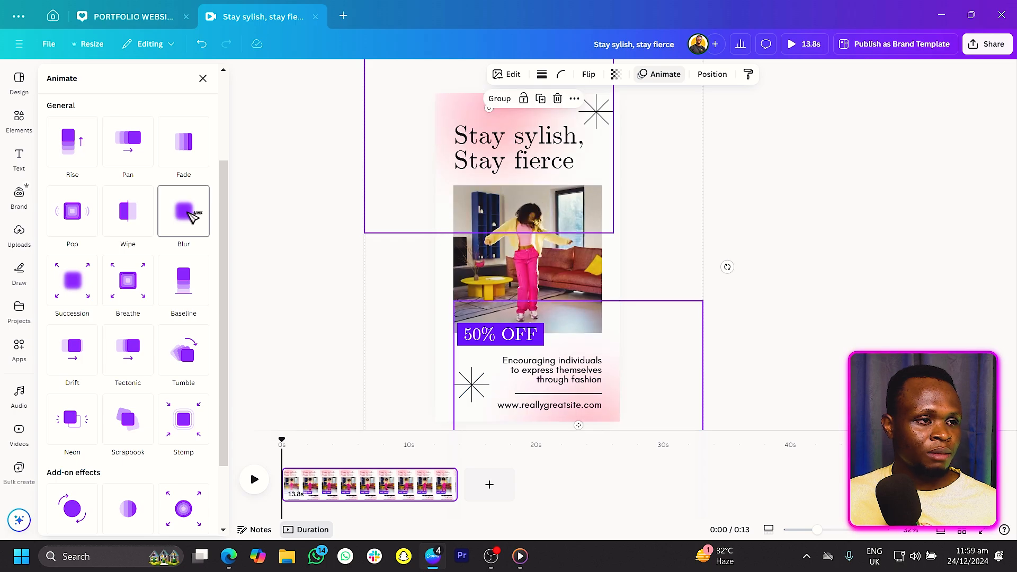
left_click(191, 212)
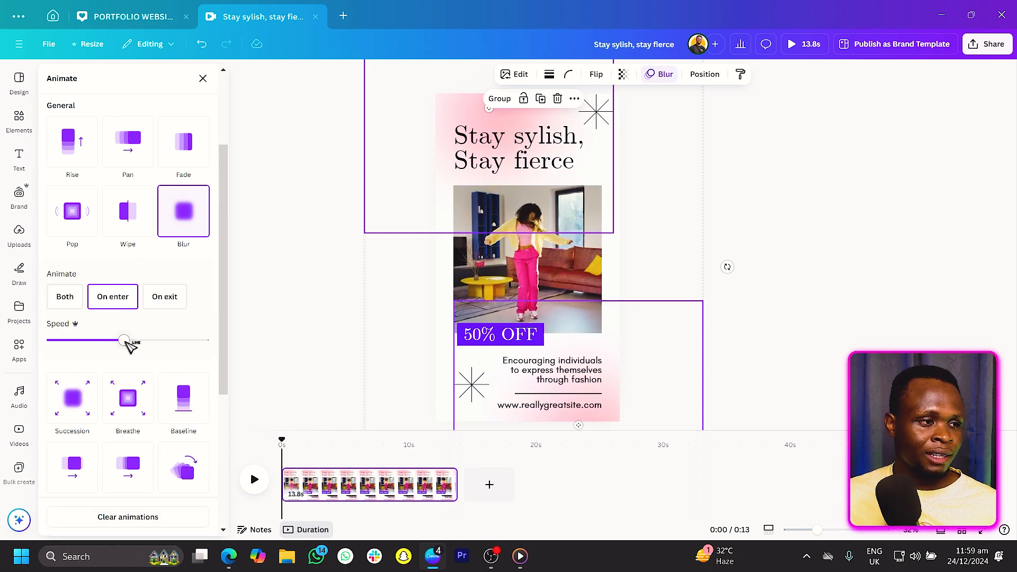
left_click_drag(80, 349, 76, 347)
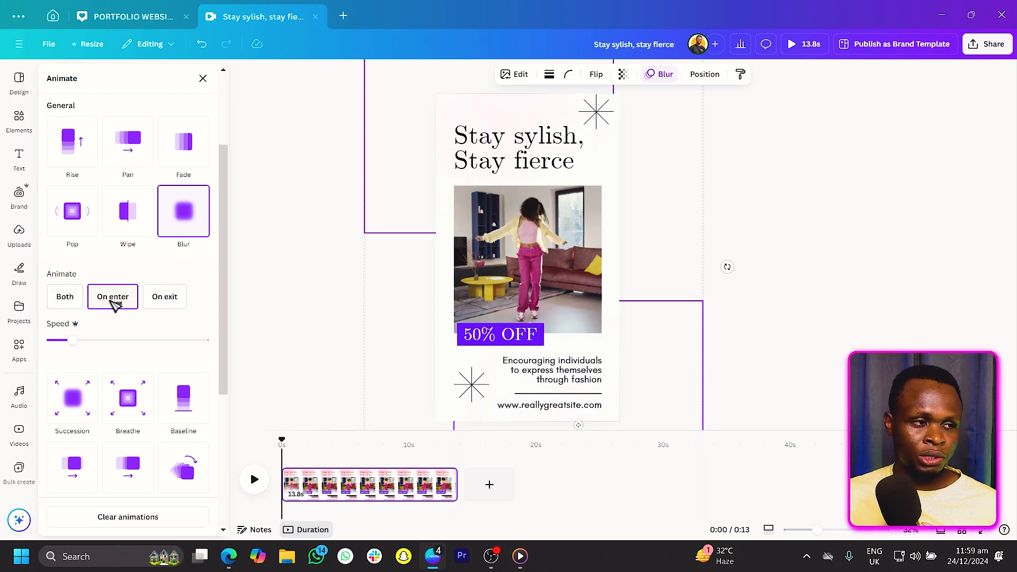
Set the Blur animation to play on both enter and exit, and add the Wiggle effect.
left_click(64, 297)
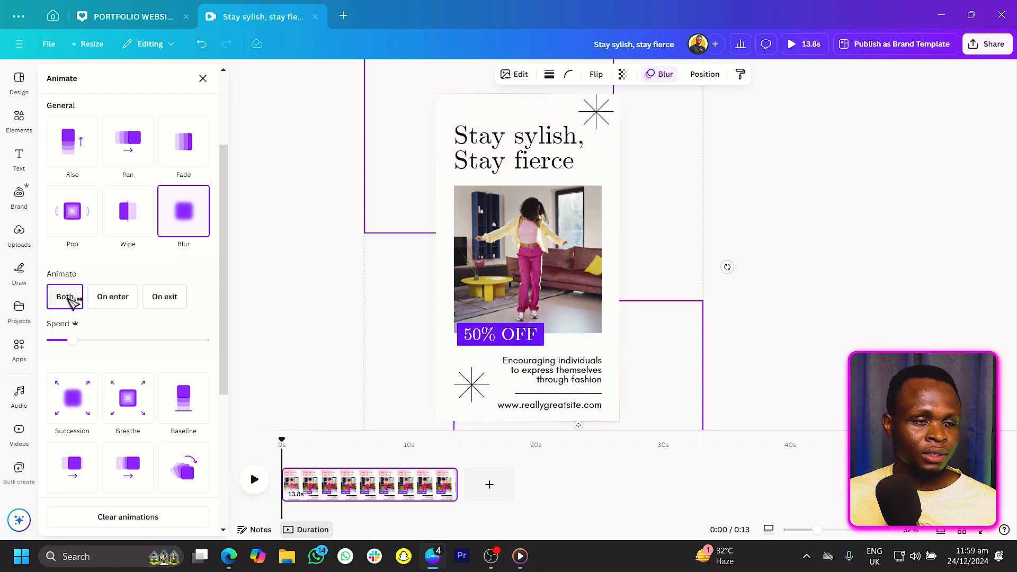
scroll(70, 296, "down", 5)
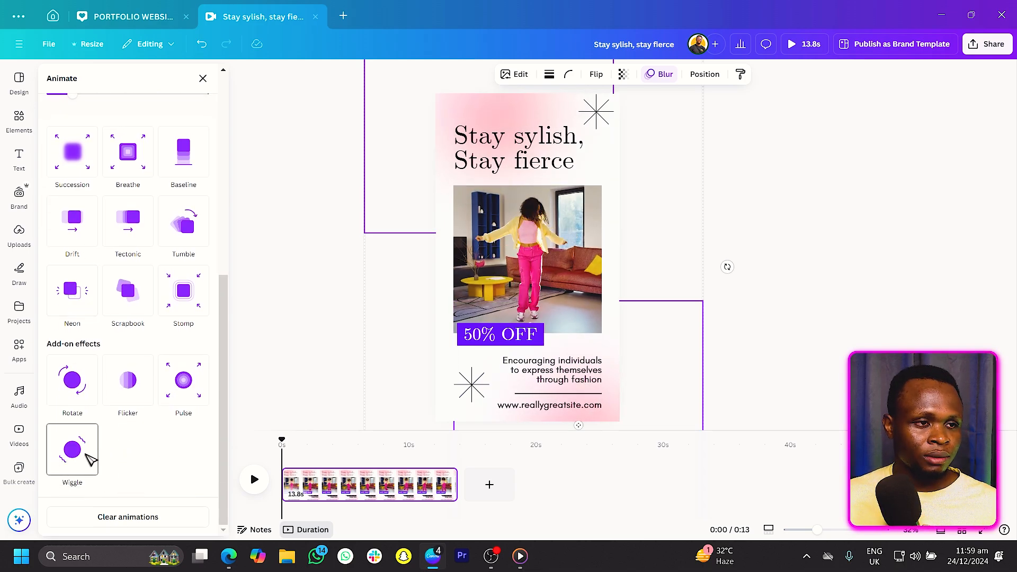
left_click(92, 457)
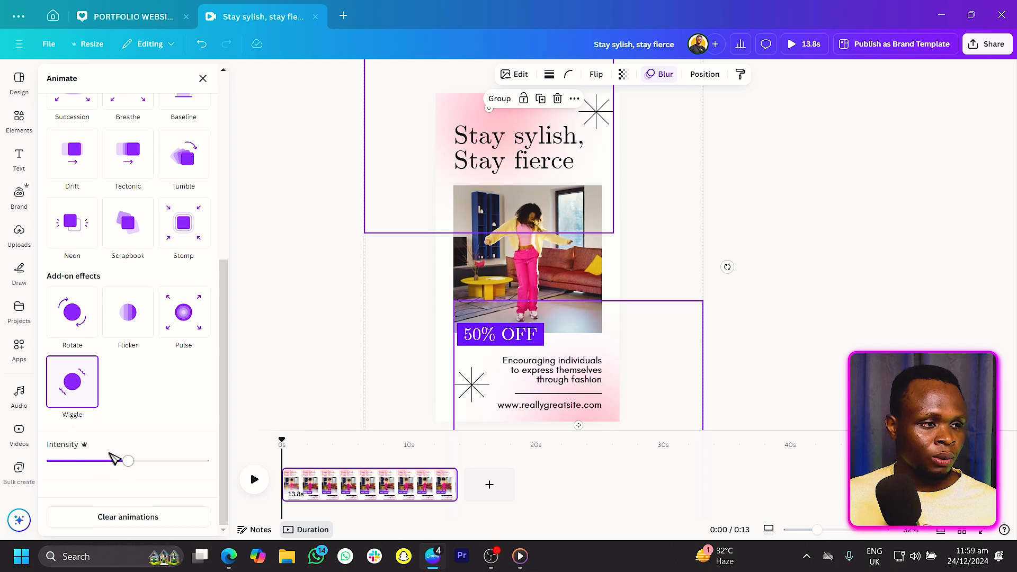
Lower the Wiggle effect's intensity and deselect the elements.
left_click_drag(81, 466, 67, 464)
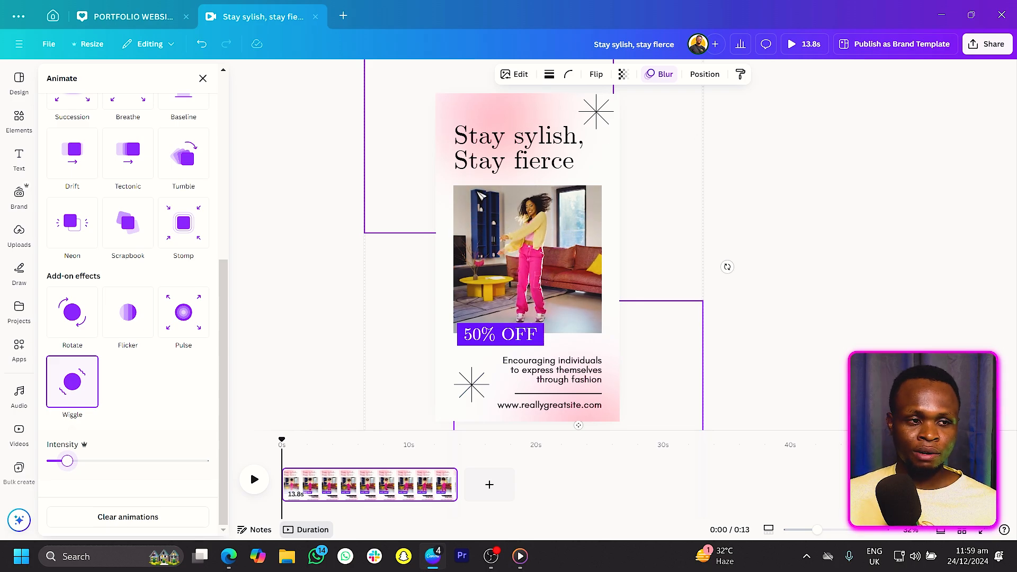
left_click(848, 148)
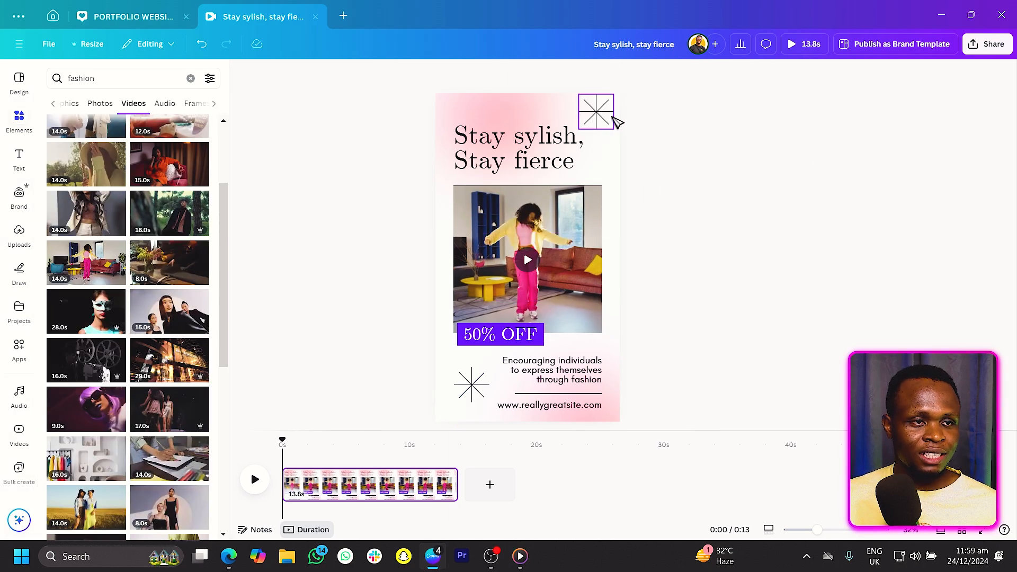
Animate the top starburst with a slow Rotate add-on effect and the Pan animation.
left_click(612, 117)
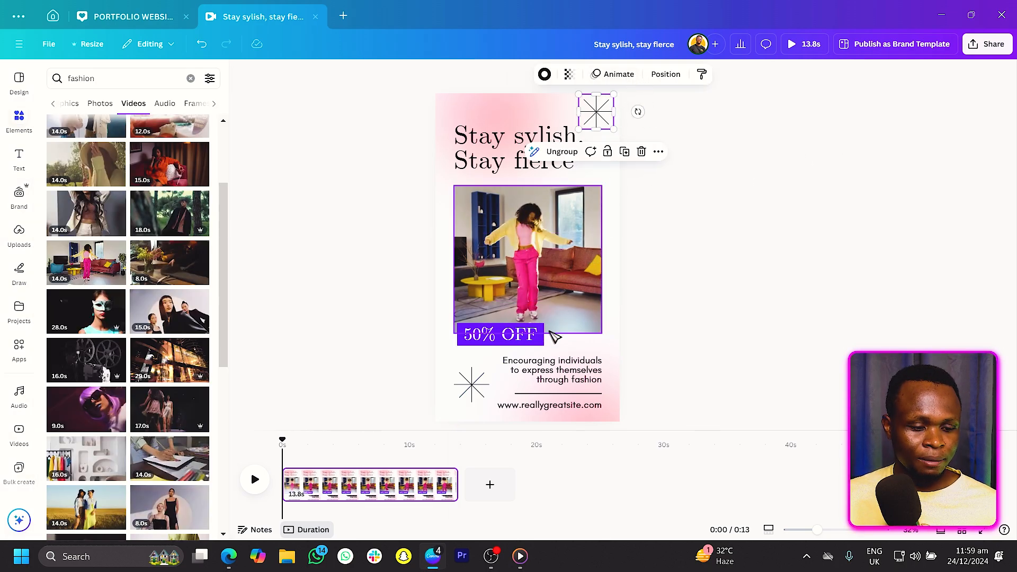
left_click(618, 74)
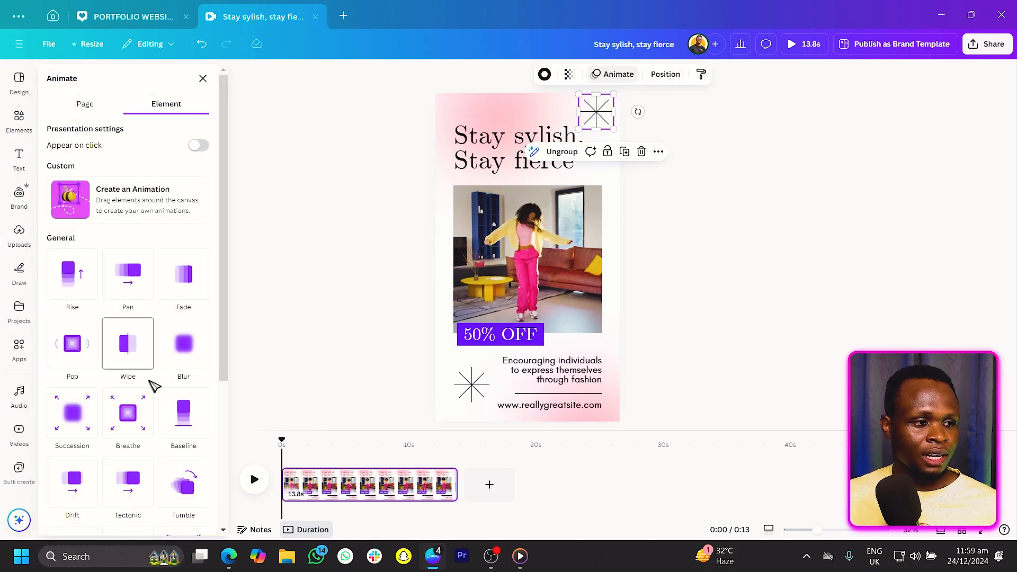
scroll(152, 385, "down", 3)
left_click(74, 420)
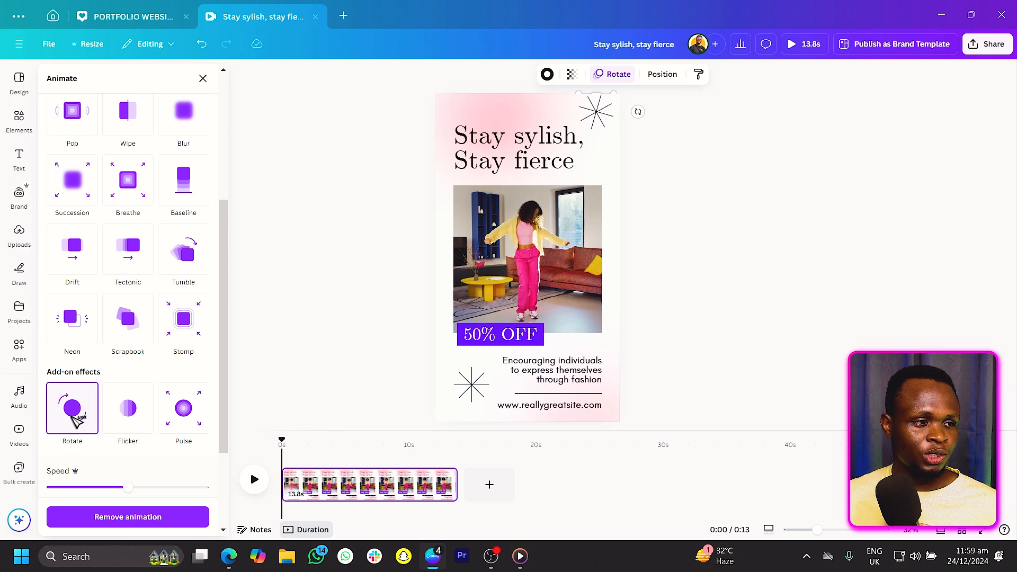
left_click(83, 487)
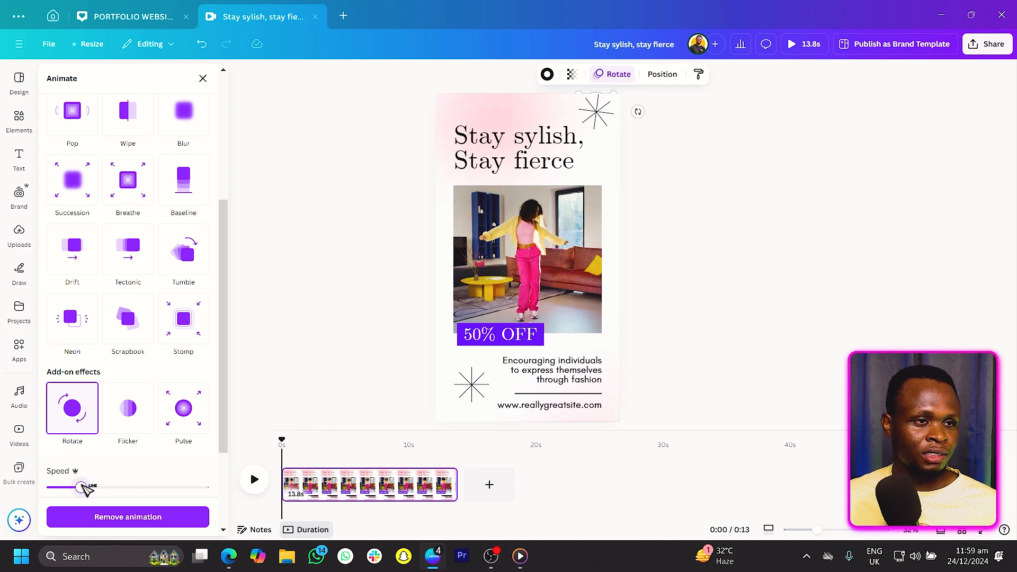
scroll(136, 367, "up", 1)
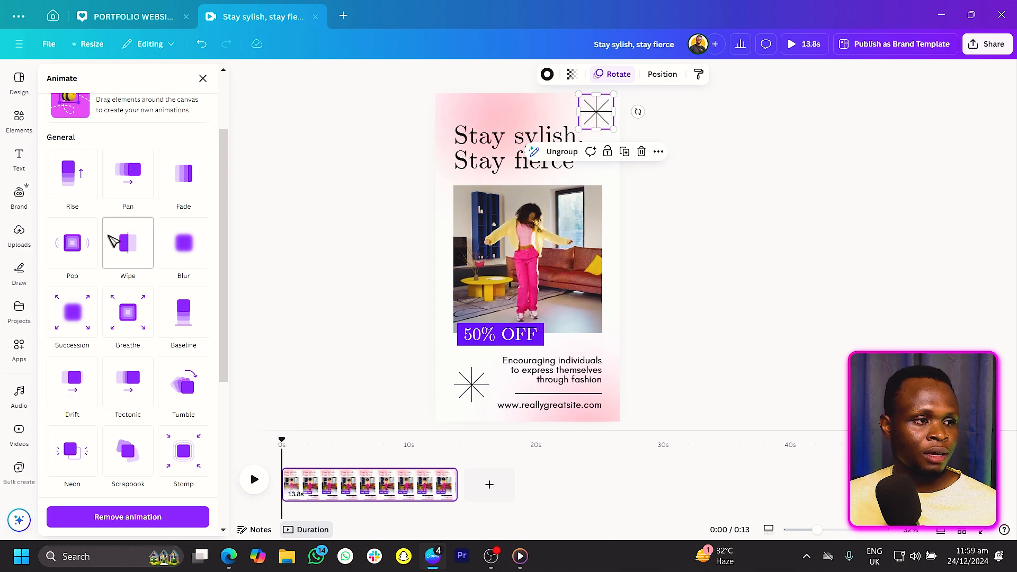
left_click(137, 169)
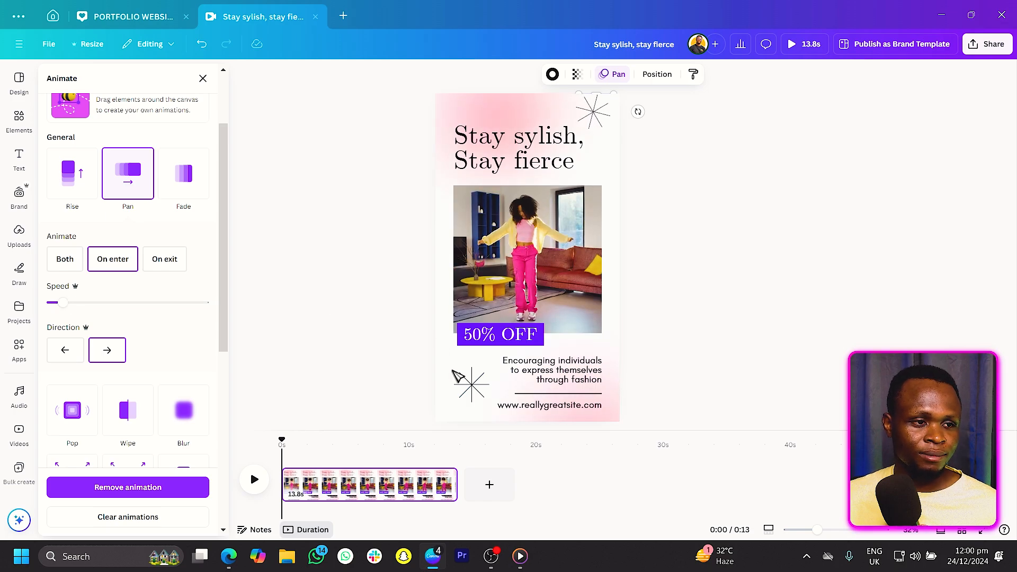
Animate the bottom starburst with a slow leftward Pan and a slow counter-clockwise Rotate add-on.
left_click(480, 398)
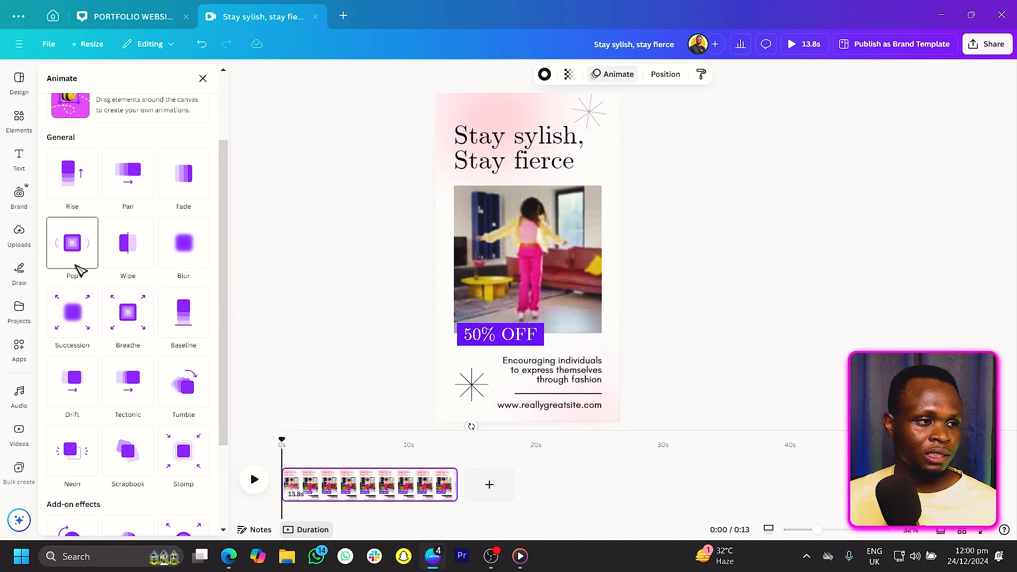
left_click(132, 192)
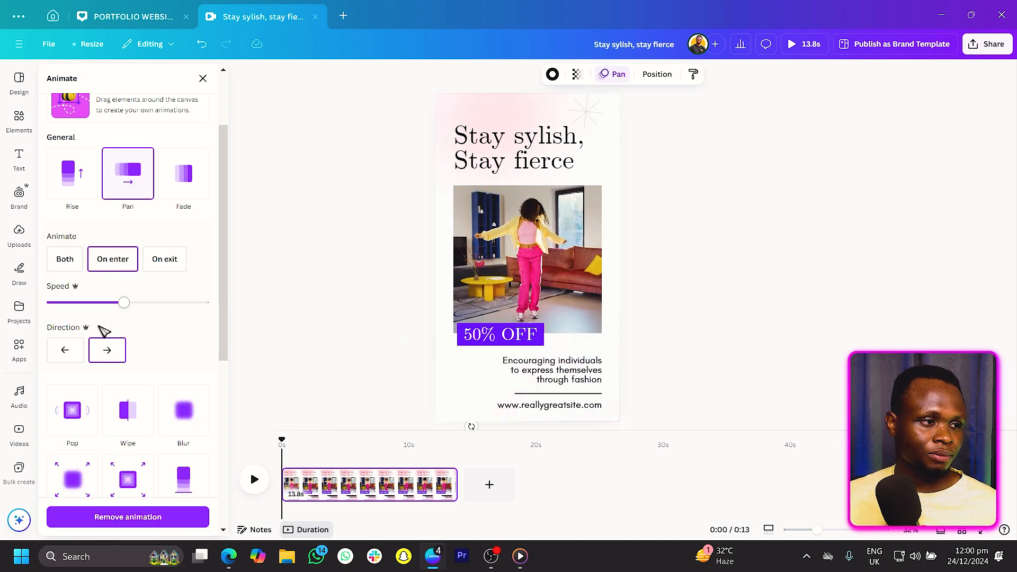
left_click(65, 351)
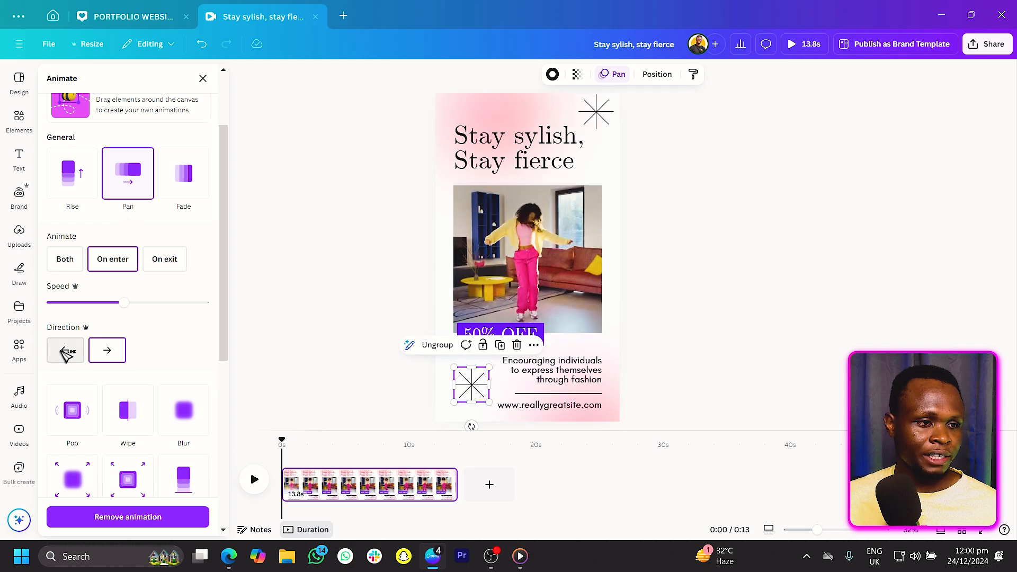
left_click(66, 300)
scroll(80, 307, "down", 6)
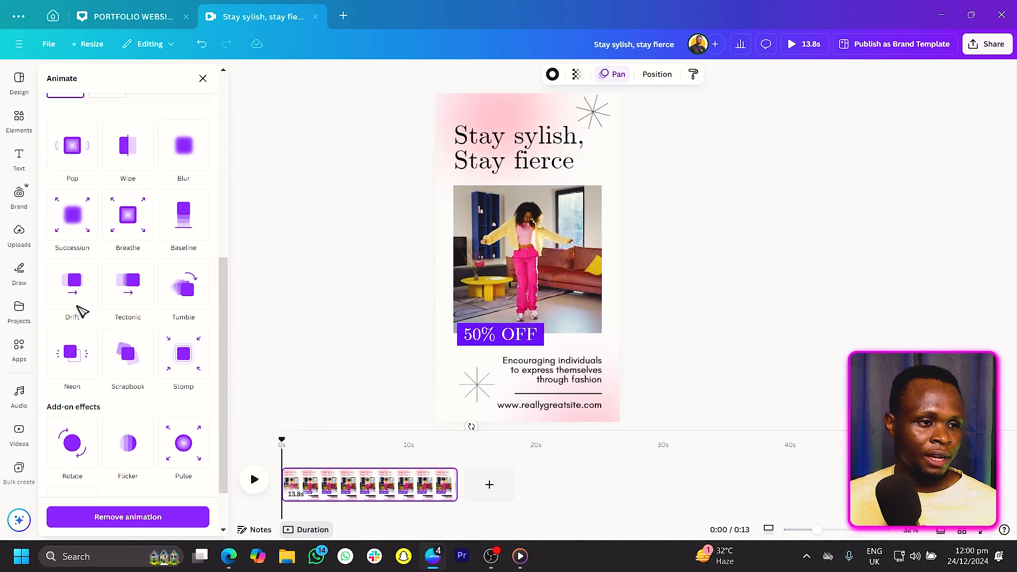
left_click(91, 394)
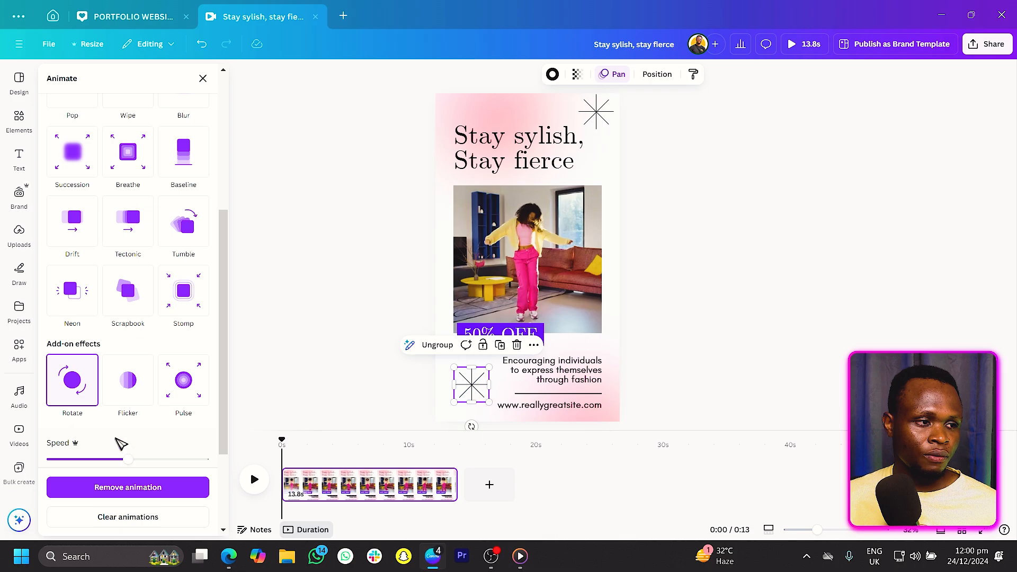
scroll(116, 456, "down", 1)
left_click(104, 360)
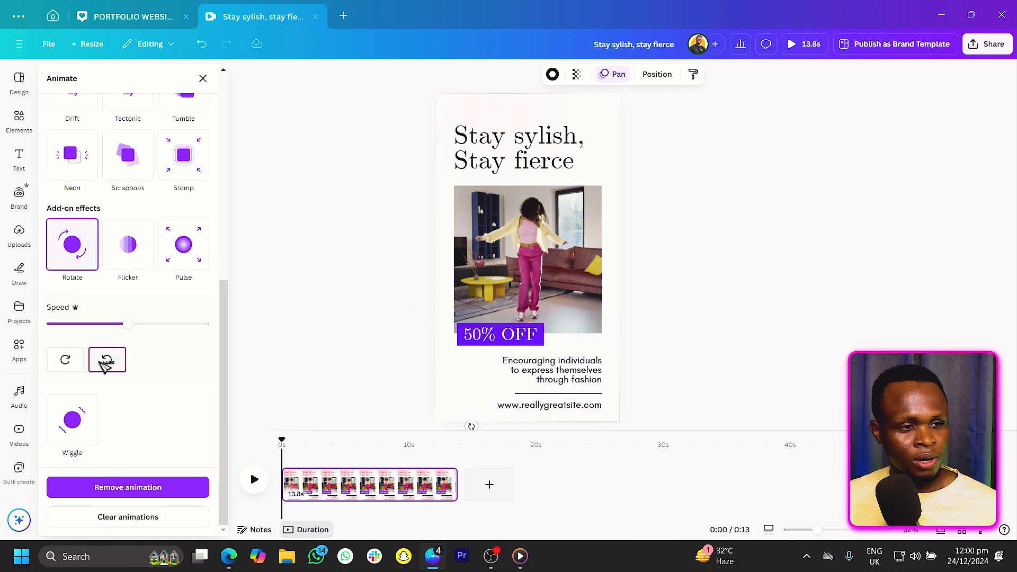
left_click_drag(104, 323, 62, 324)
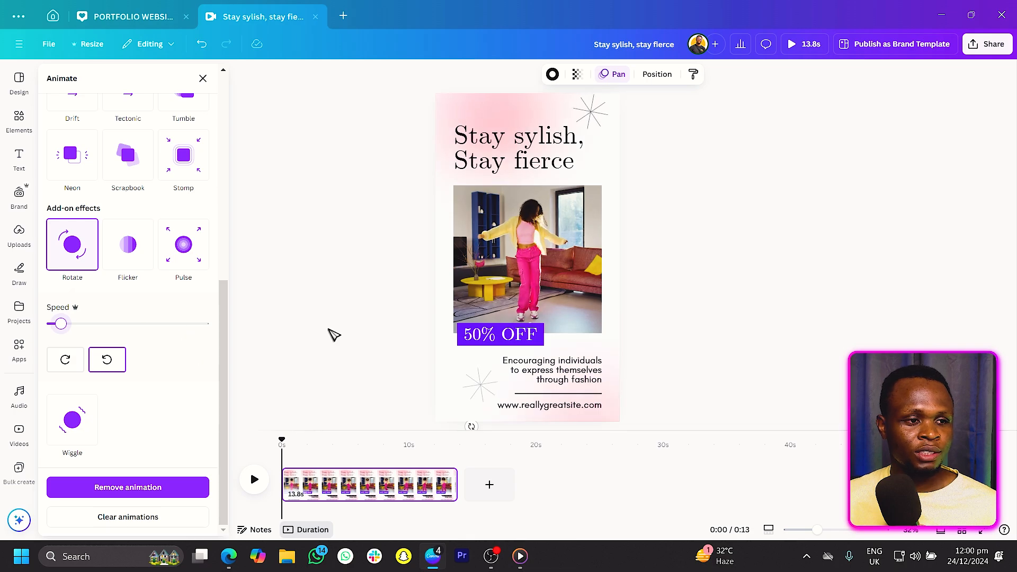
Apply the Clarify animation to the "Stay sylish, Stay fierce" heading and slow its speed.
left_click(501, 165)
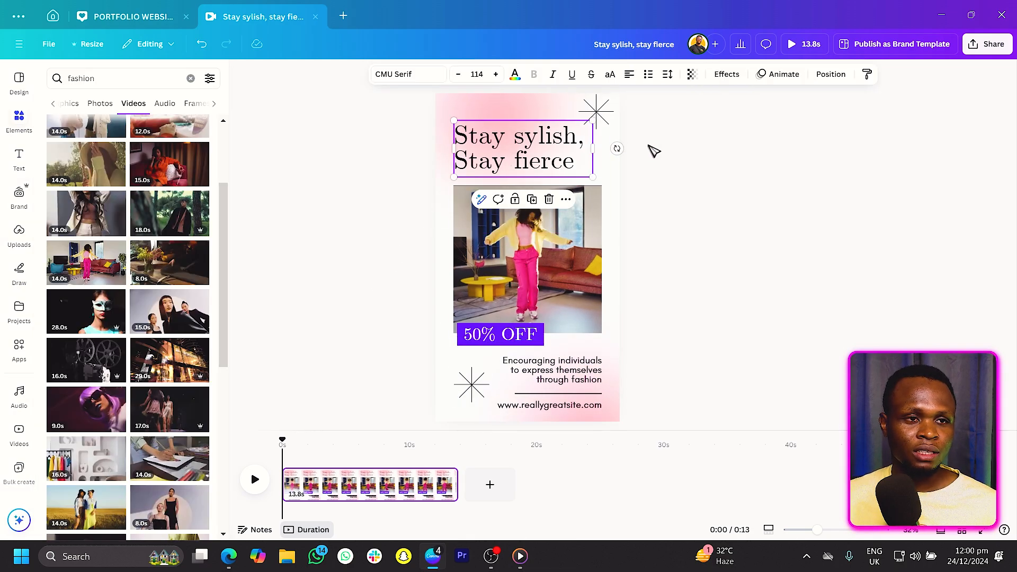
left_click(783, 75)
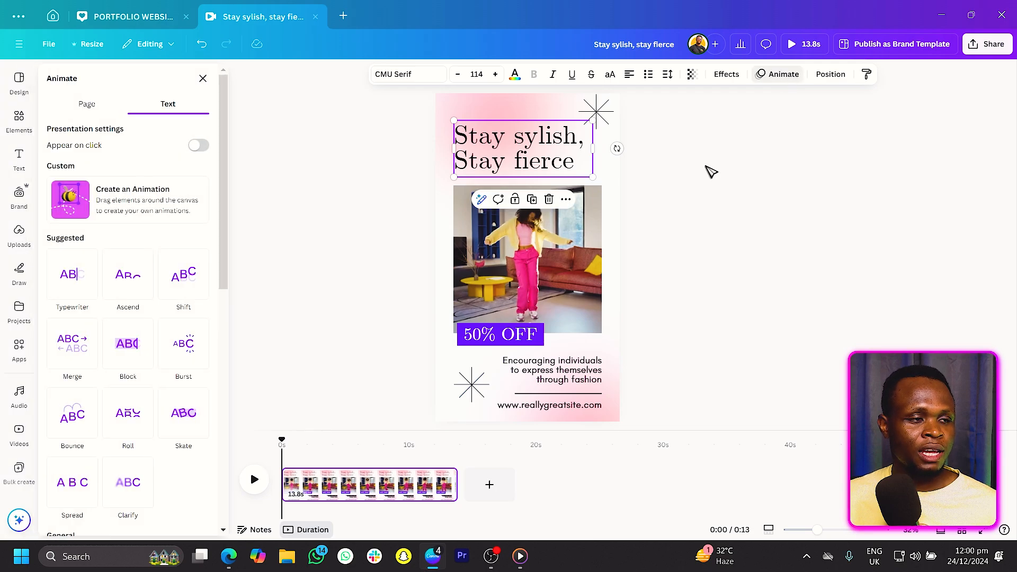
scroll(143, 292, "down", 3)
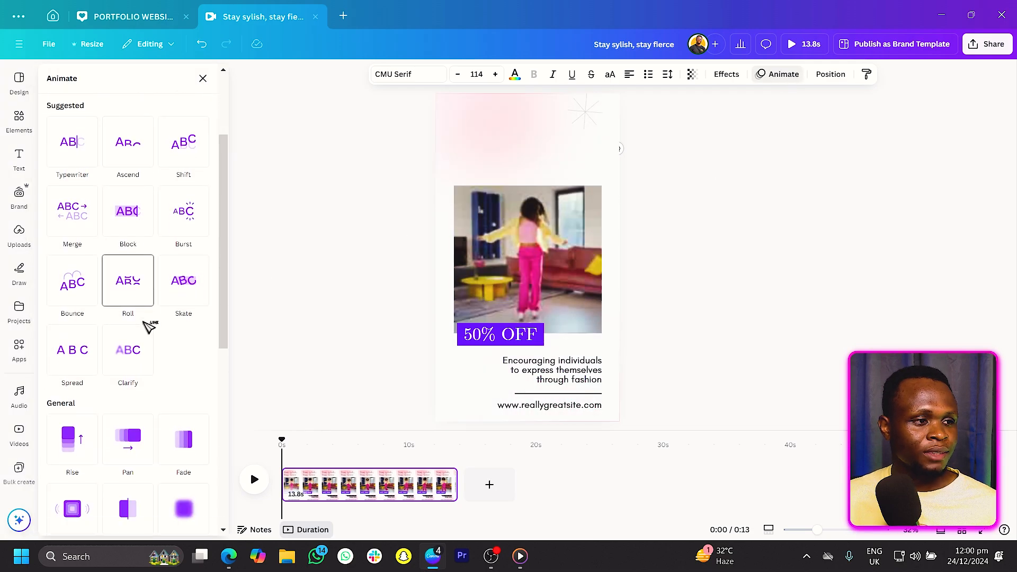
left_click(138, 360)
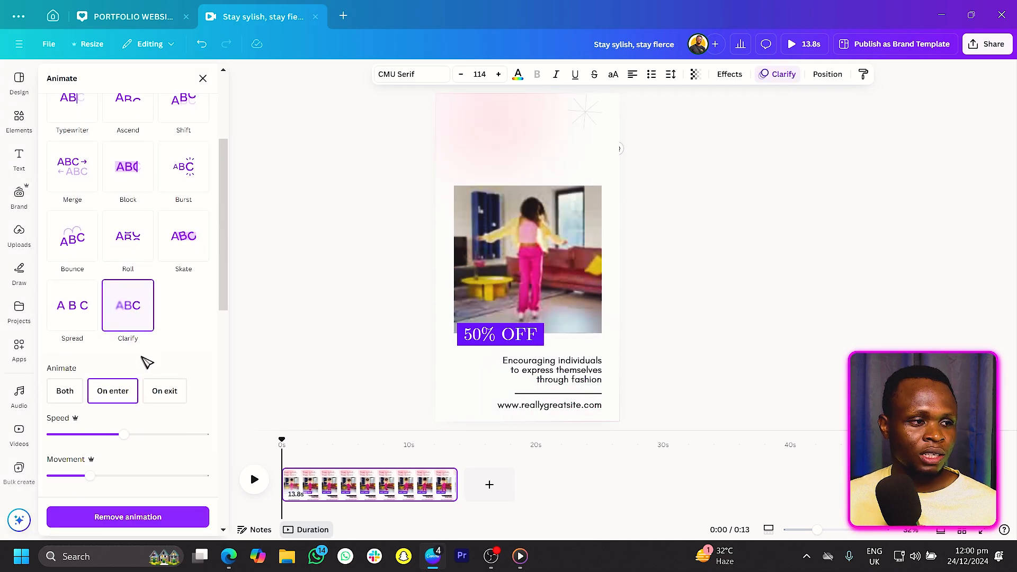
left_click(69, 434)
left_click_drag(72, 434, 83, 435)
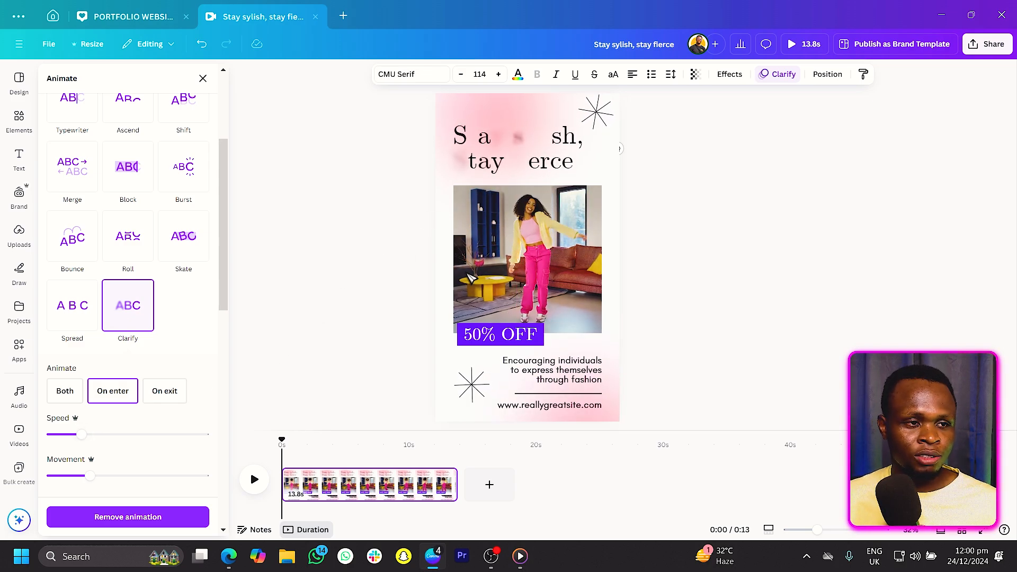
Apply the Wipe animation to the purple rectangle behind "50% OFF" and raise its speed slightly.
left_click(510, 342)
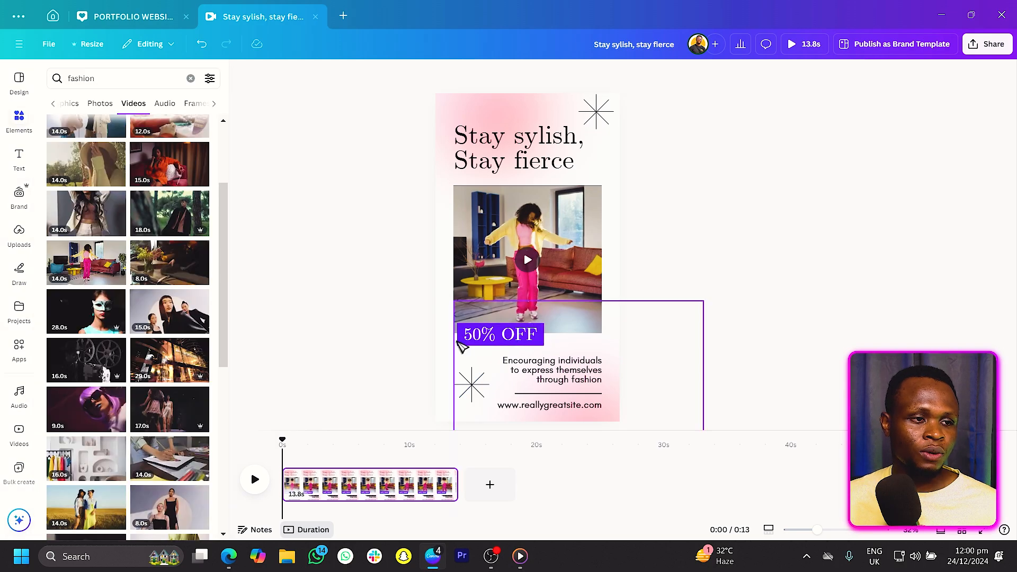
left_click(460, 341)
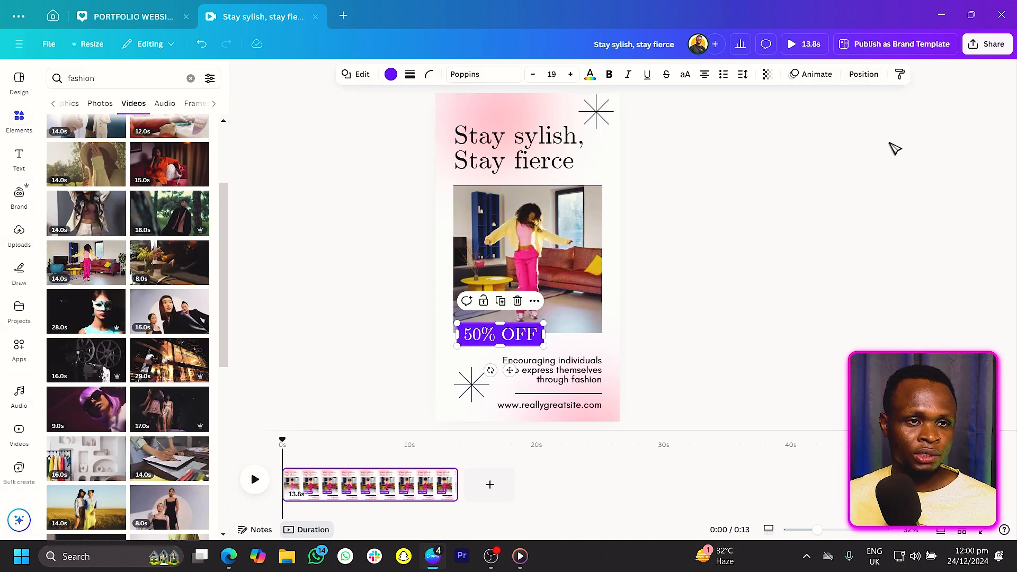
left_click(819, 74)
scroll(103, 361, "down", 1)
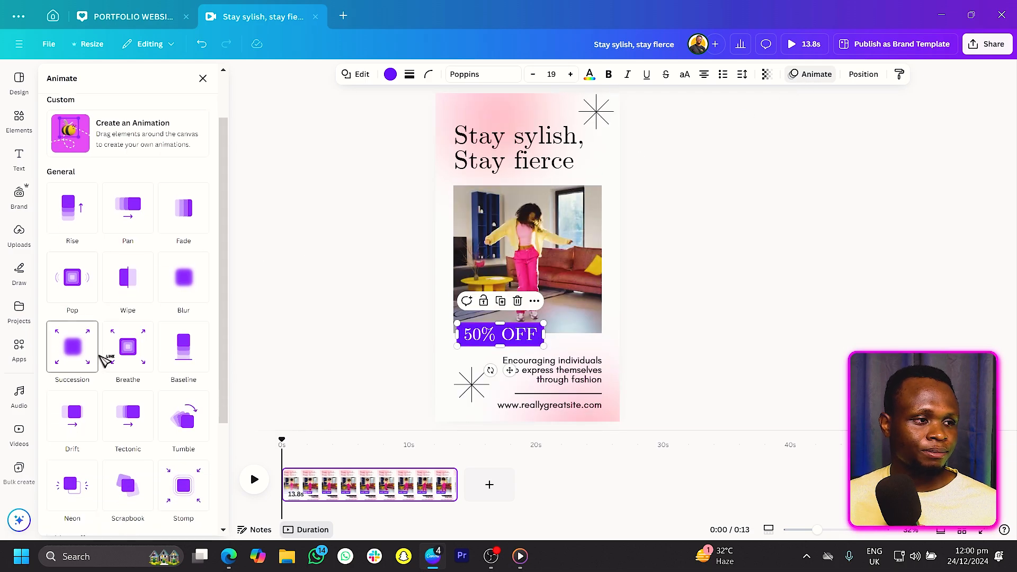
left_click(129, 280)
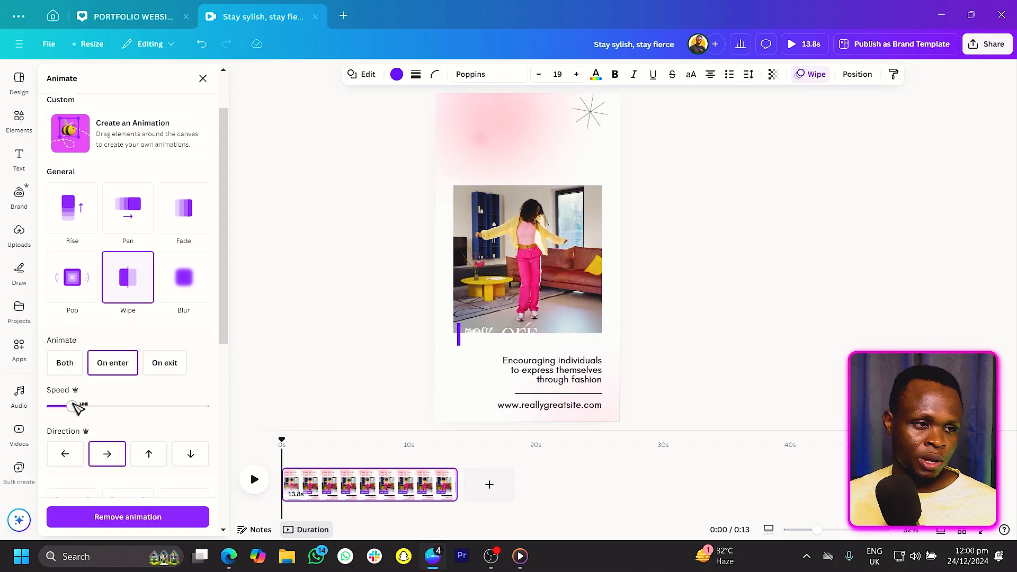
left_click_drag(74, 406, 108, 407)
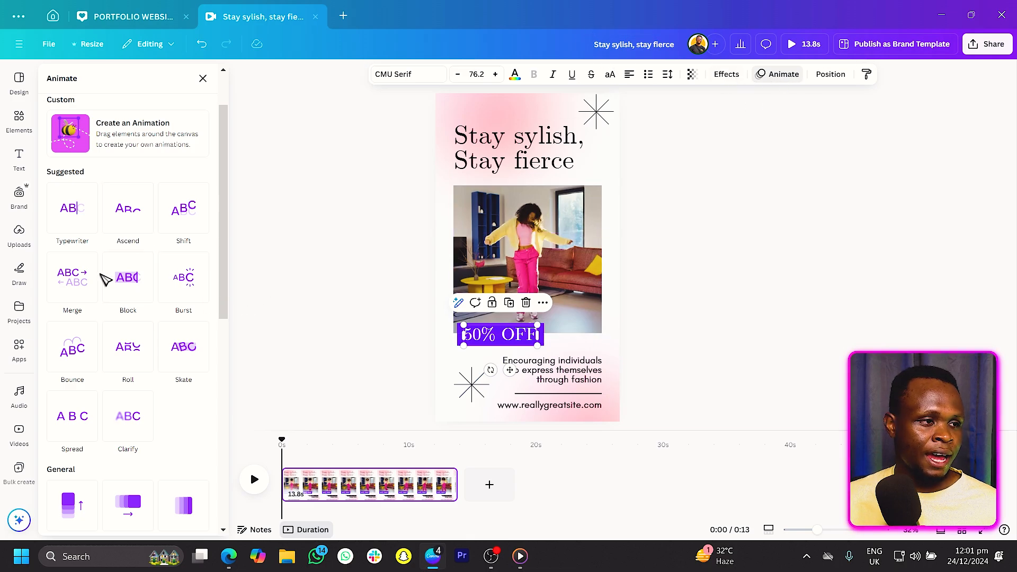
Give the "50% OFF" text the Burst animation and speed up the purple rectangle's Wipe further.
scroll(105, 279, "down", 1)
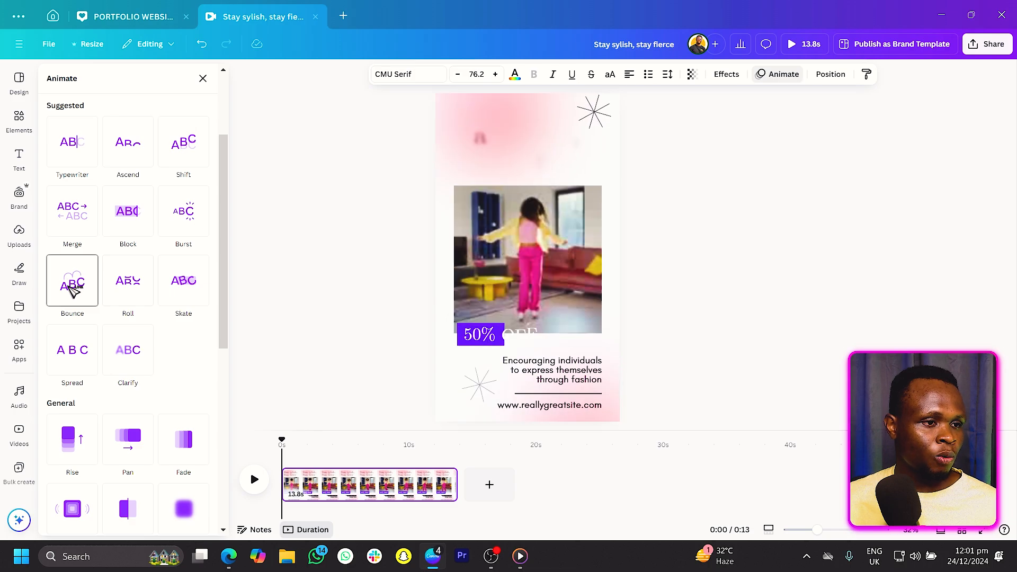
left_click(180, 215)
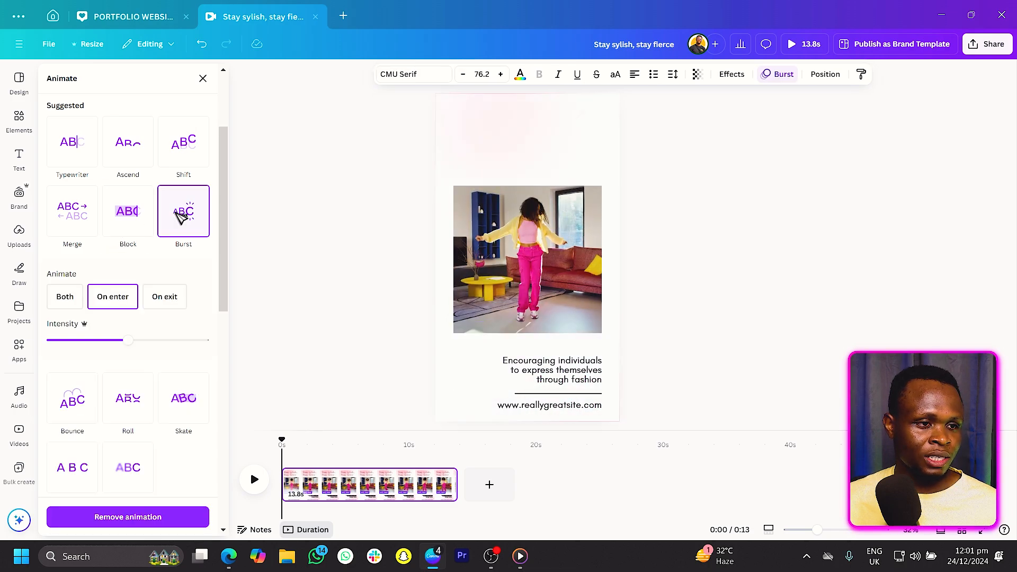
left_click(457, 343)
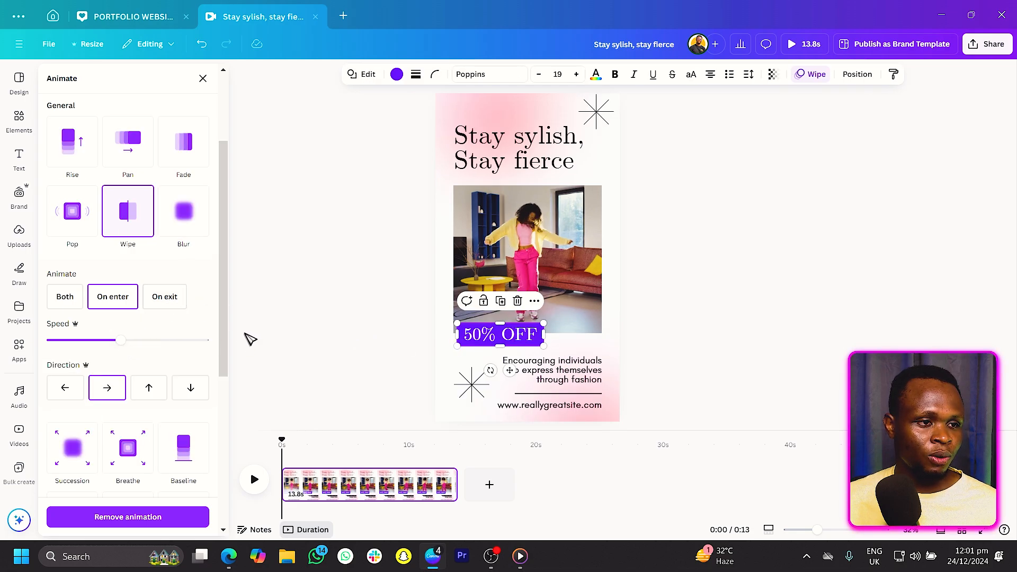
left_click_drag(153, 339, 181, 339)
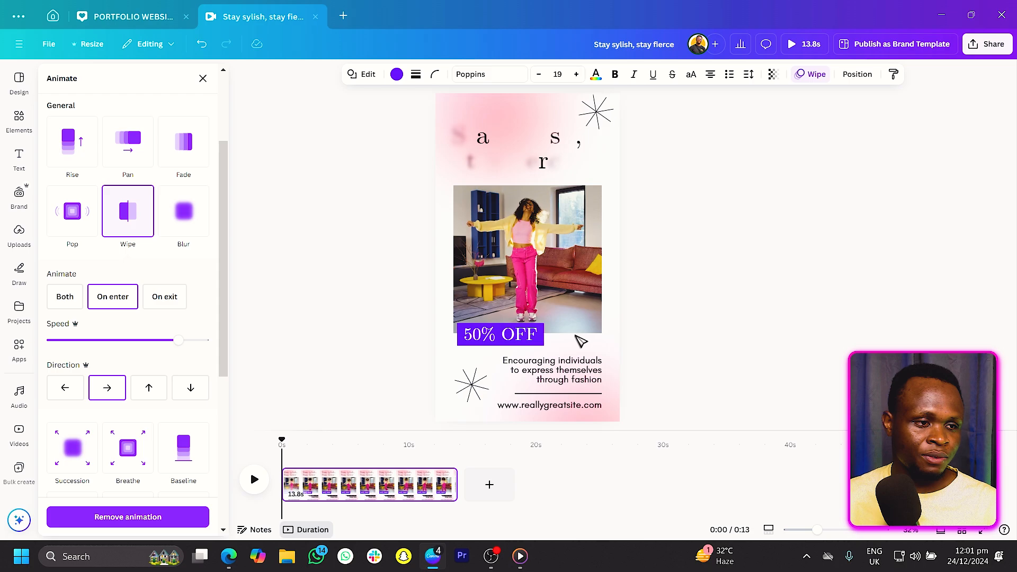
Apply the Ascend animation to the "Encouraging individuals" tagline.
left_click(569, 377)
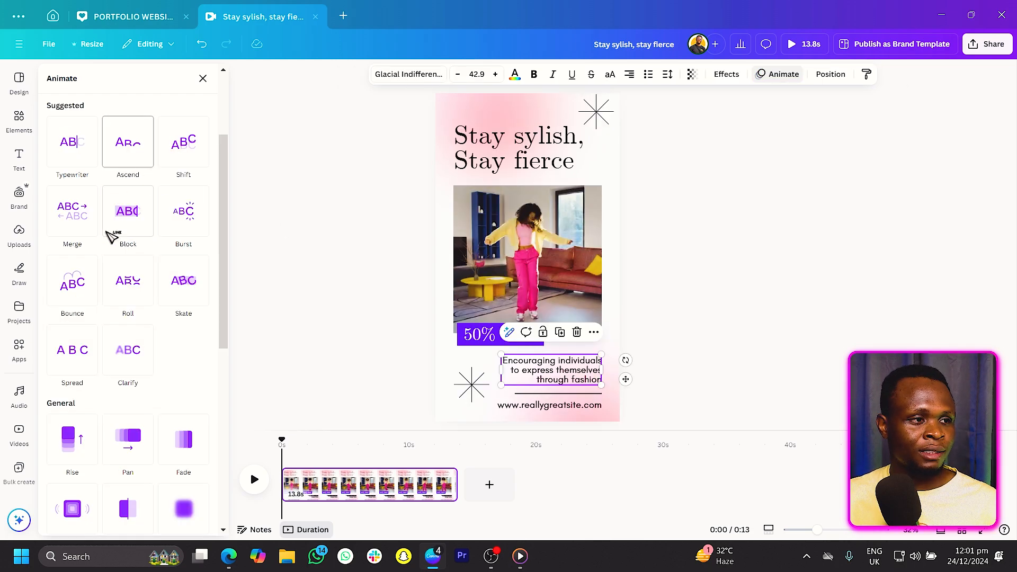
left_click(127, 145)
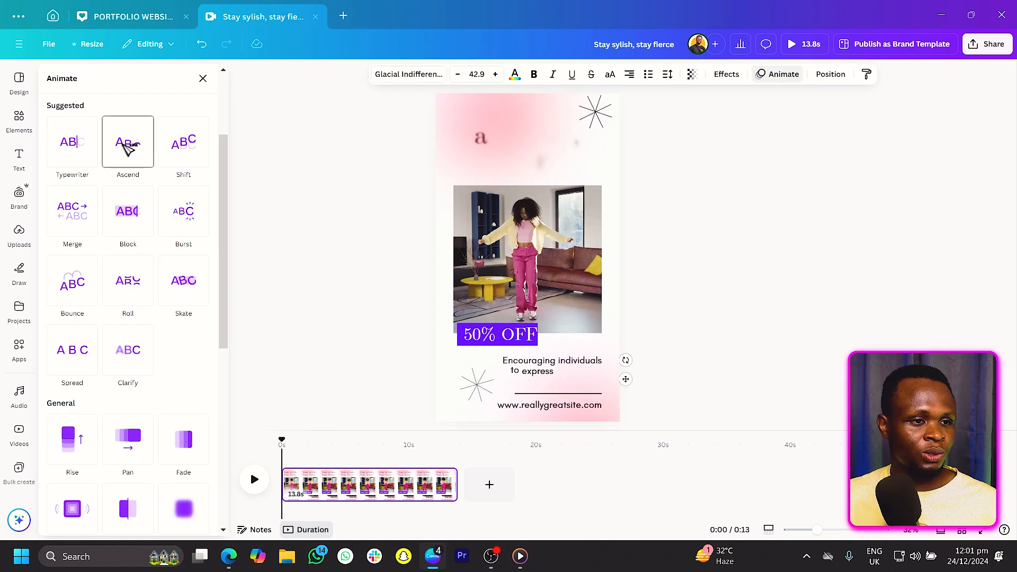
Animate the divider line with a leftward Wipe at the slowest speed.
left_click(587, 395)
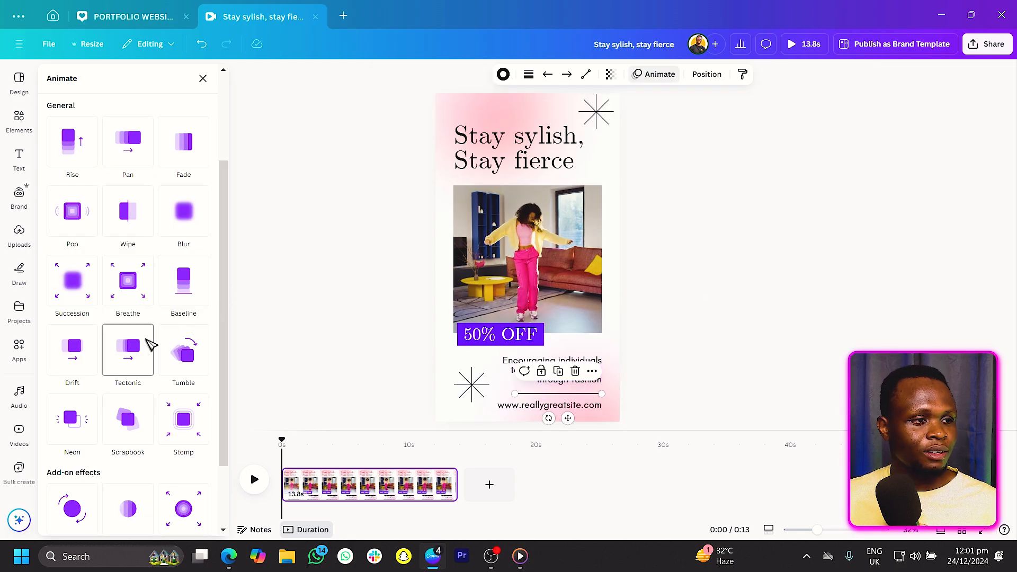
left_click(136, 220)
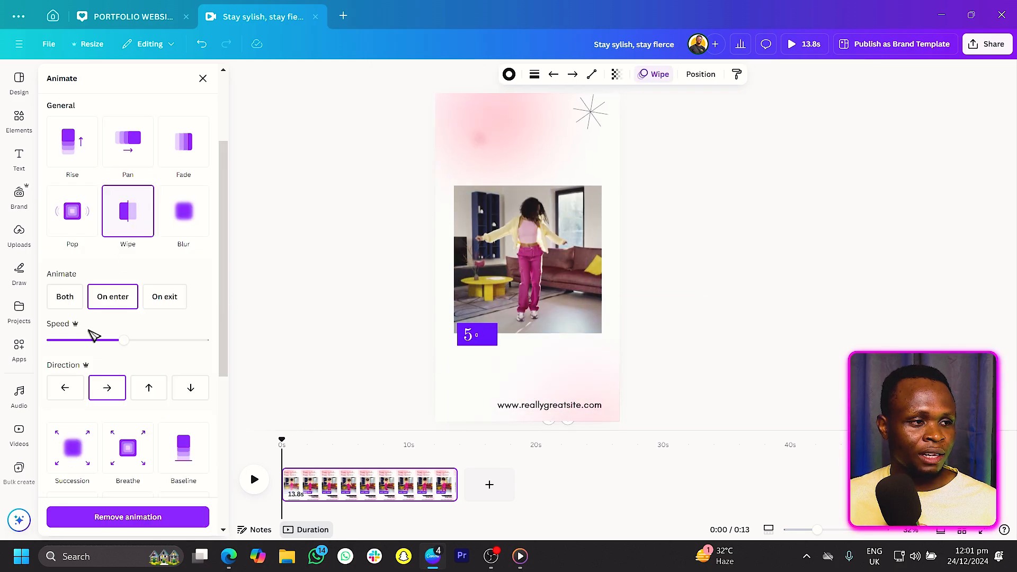
left_click(68, 391)
left_click_drag(62, 341, 60, 342)
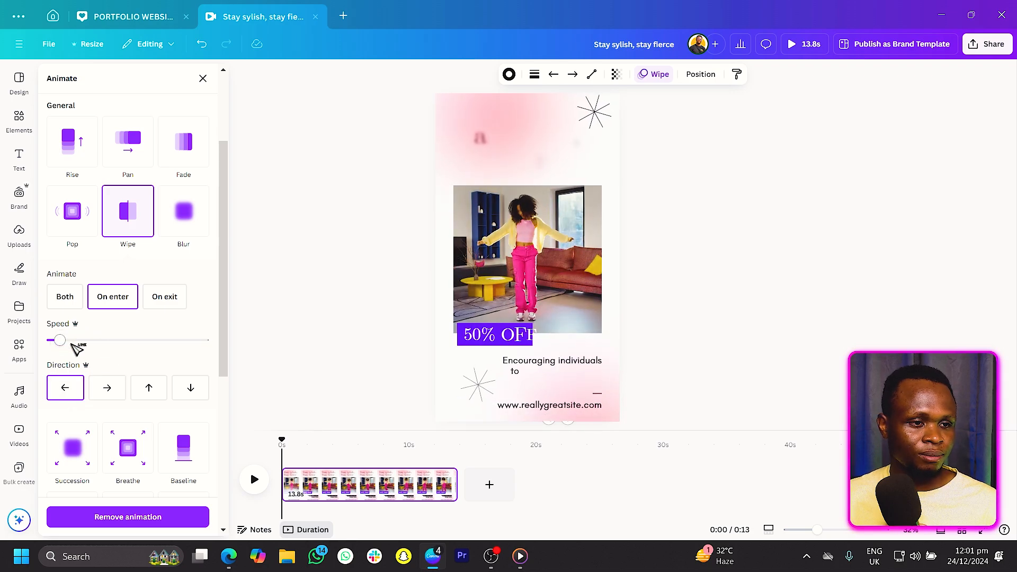
Apply the Typewriter animation to the website text.
left_click(542, 408)
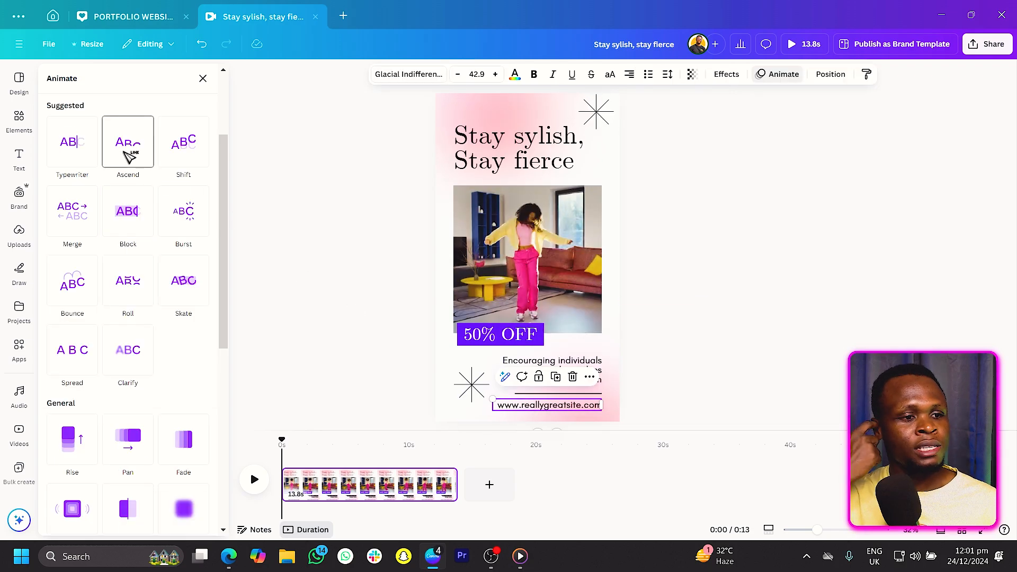
scroll(208, 277, "up", 2)
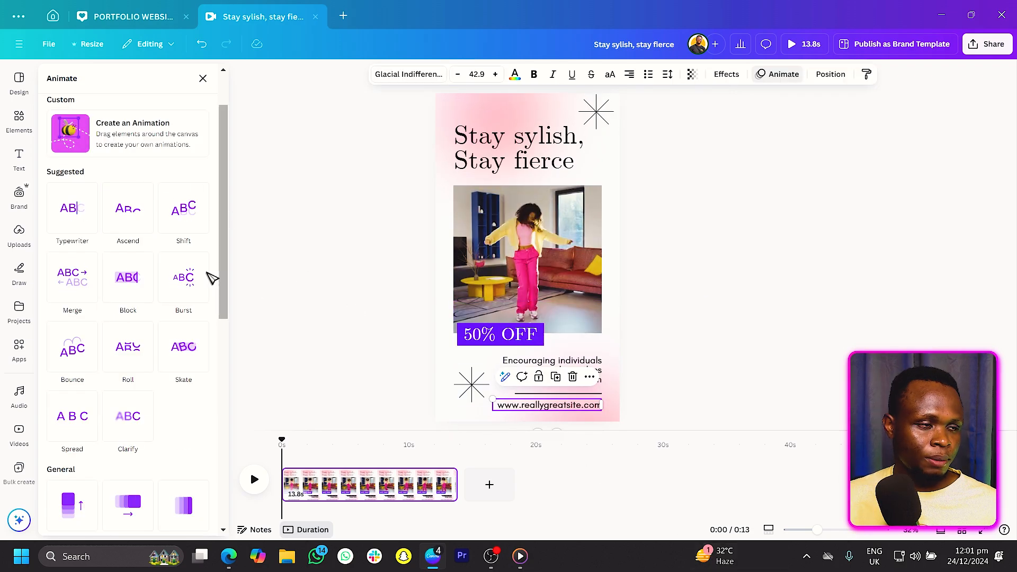
left_click(81, 217)
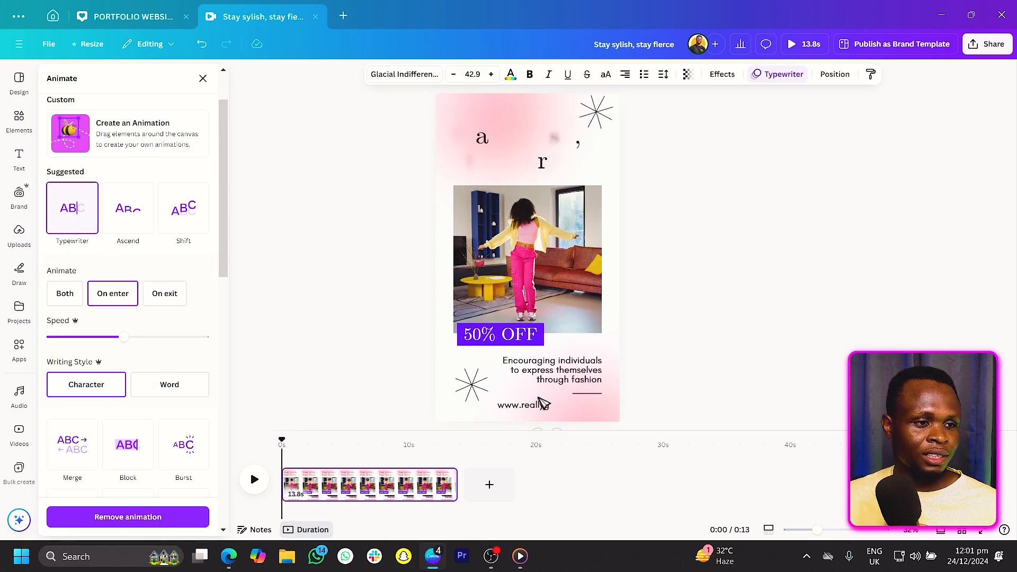
left_click(713, 264)
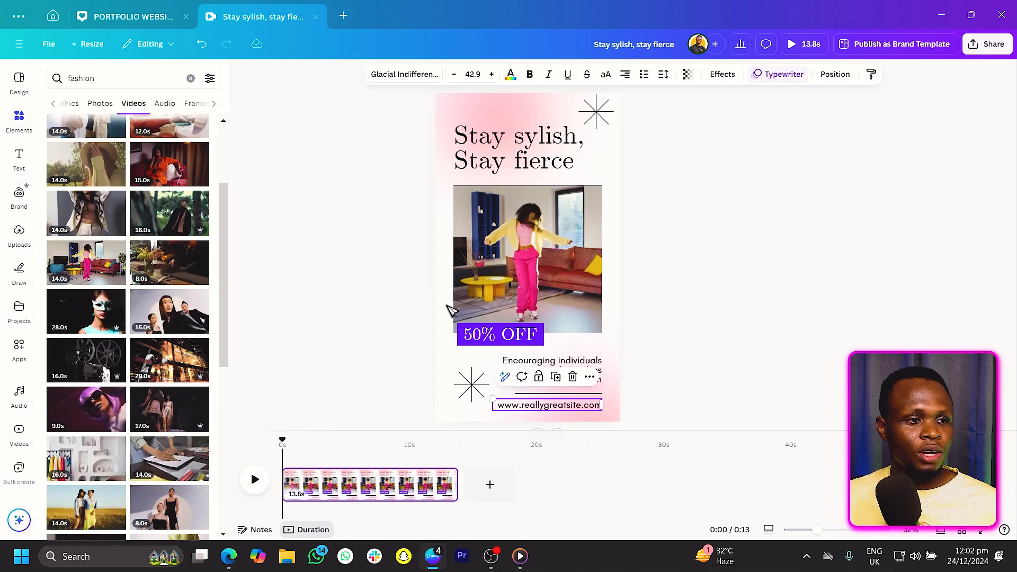
Preview the design and speed up the heading's Clarify animation.
left_click(257, 481)
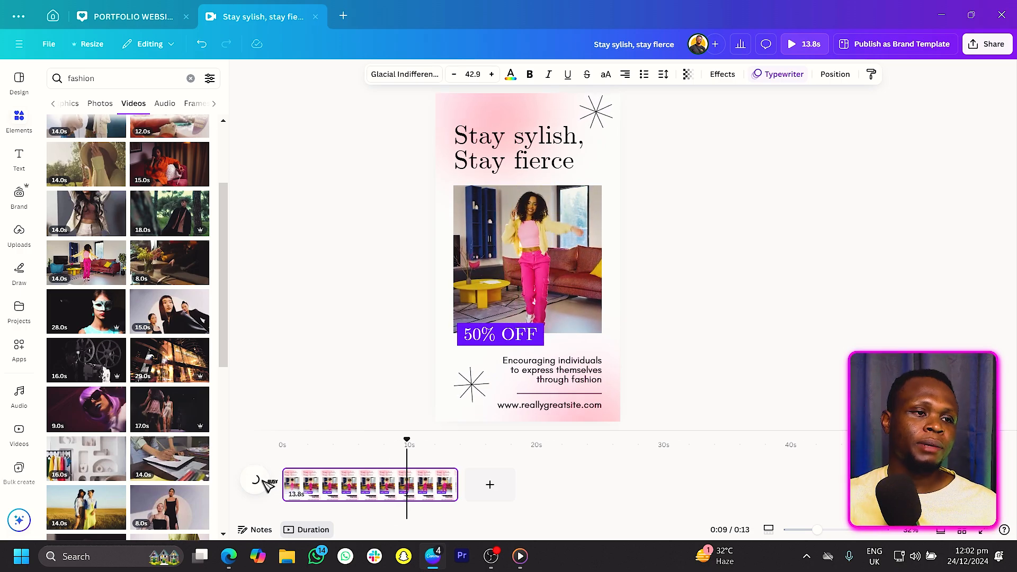
left_click(530, 165)
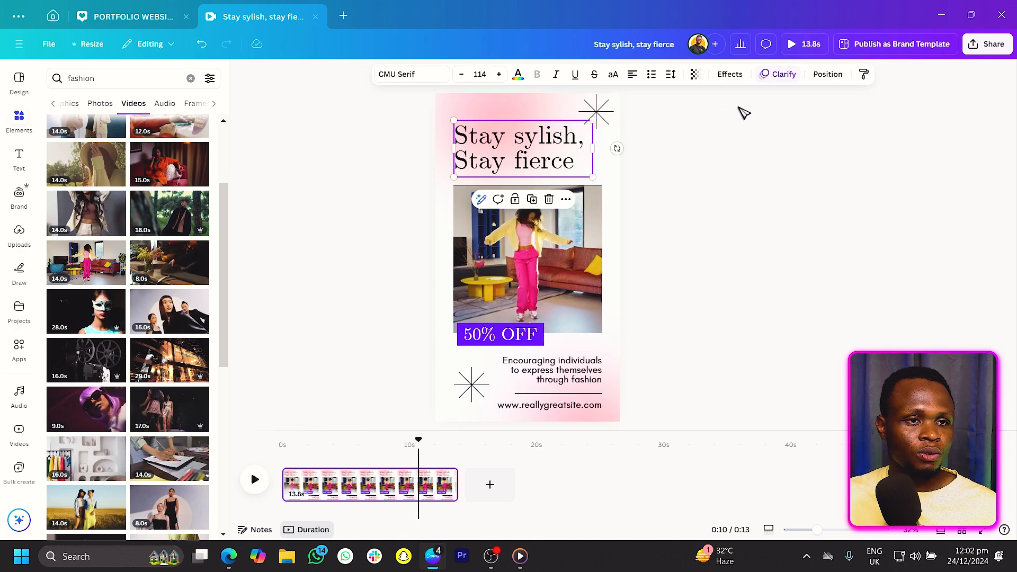
left_click(783, 74)
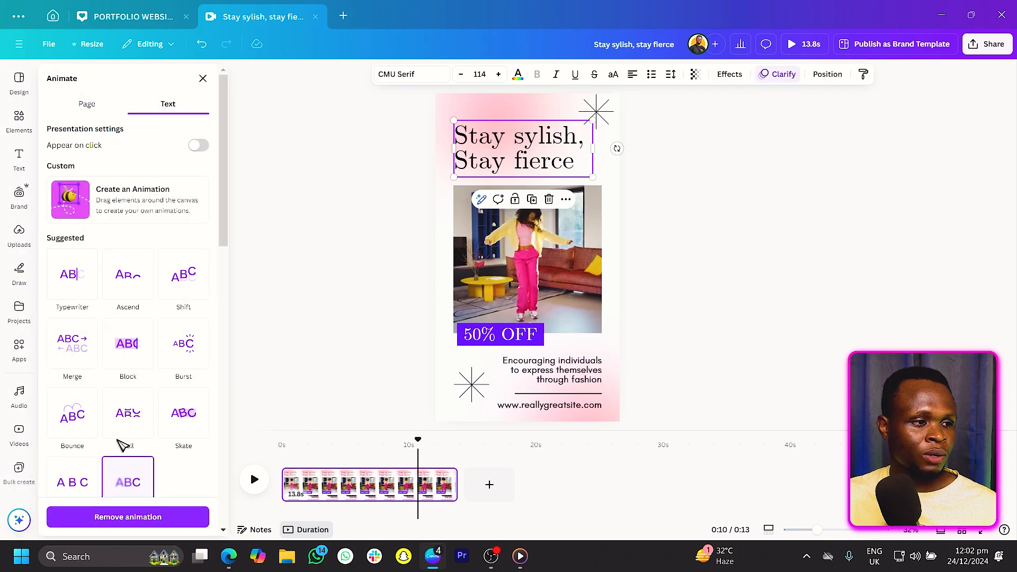
scroll(121, 424, "down", 4)
left_click_drag(106, 416, 157, 416)
Select every element on the page and show their element timing tracks on the timeline.
left_click_drag(380, 99, 710, 421)
right_click(479, 140)
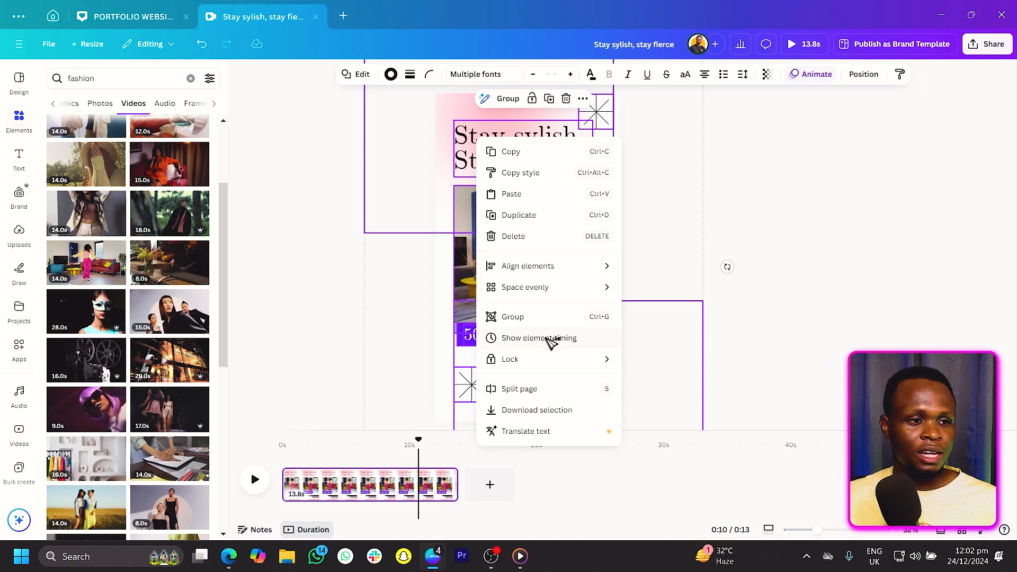
left_click(522, 299)
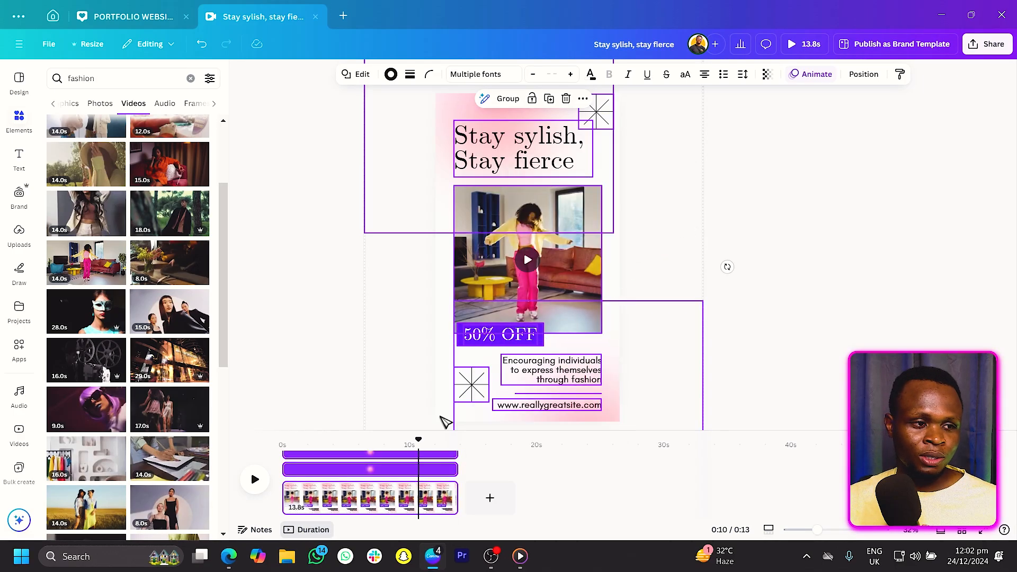
scroll(445, 477, "down", 3)
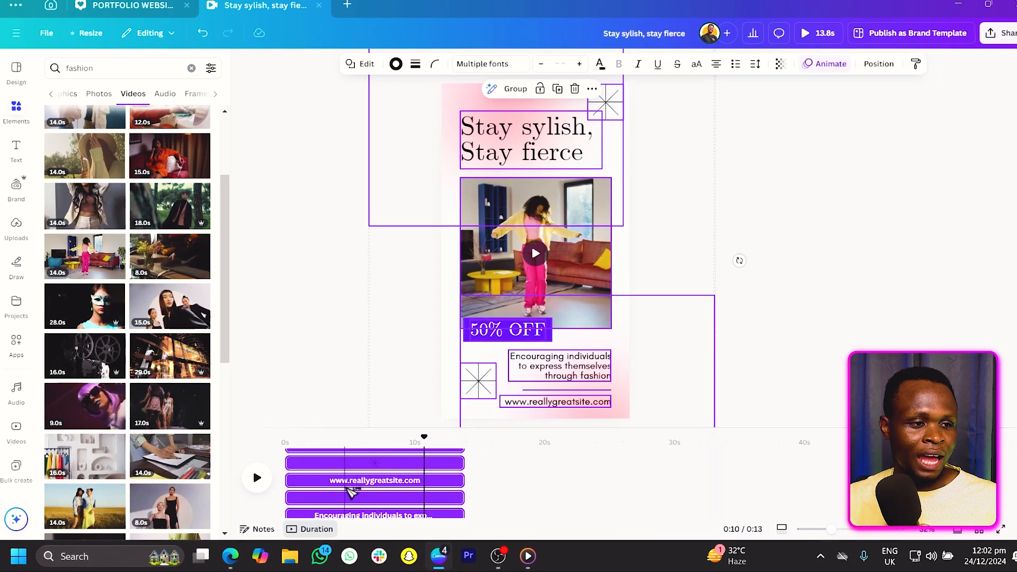
scroll(522, 427, "down", 3)
scroll(524, 418, "up", 5)
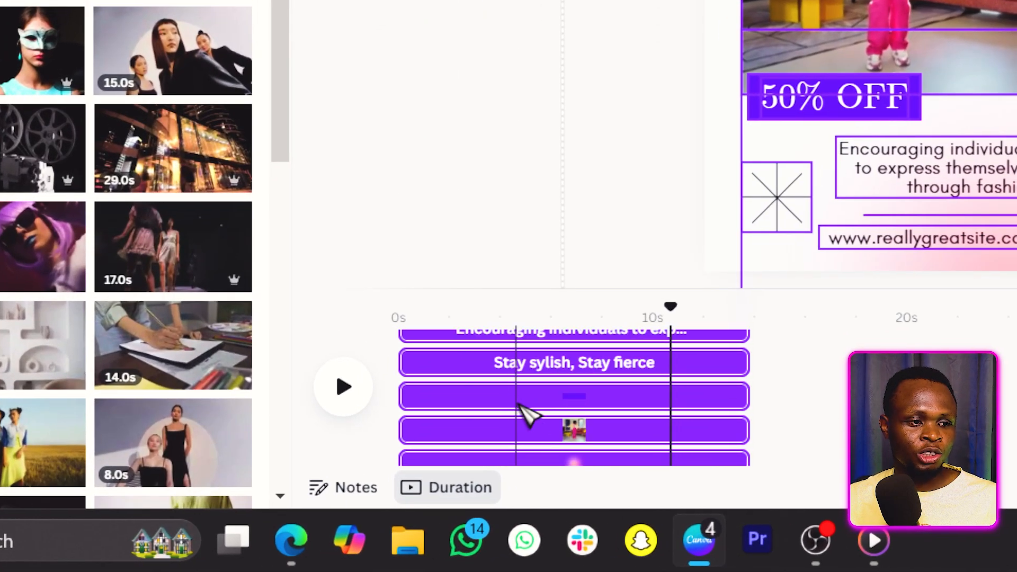
scroll(524, 416, "down", 3)
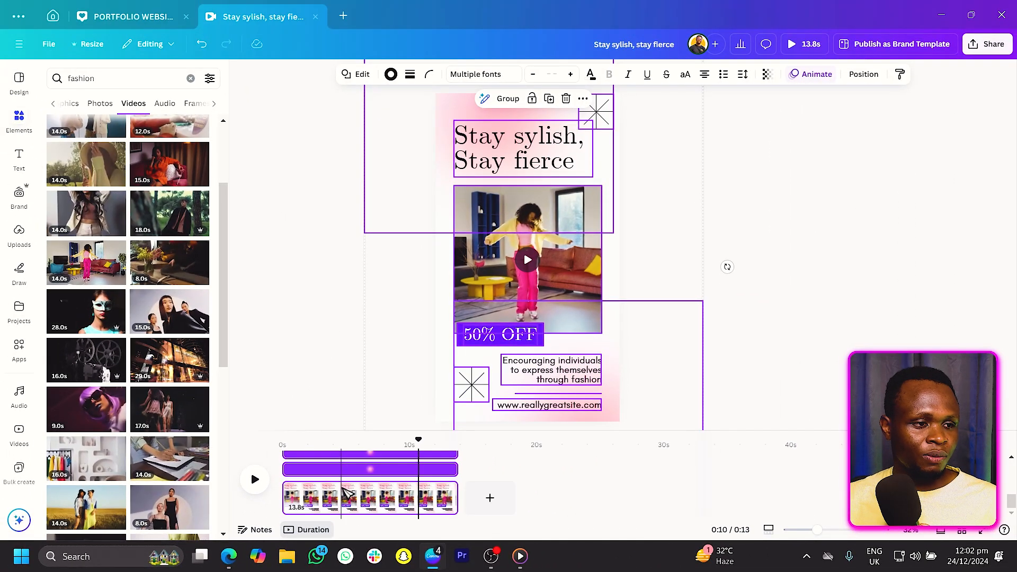
scroll(332, 503, "down", 3)
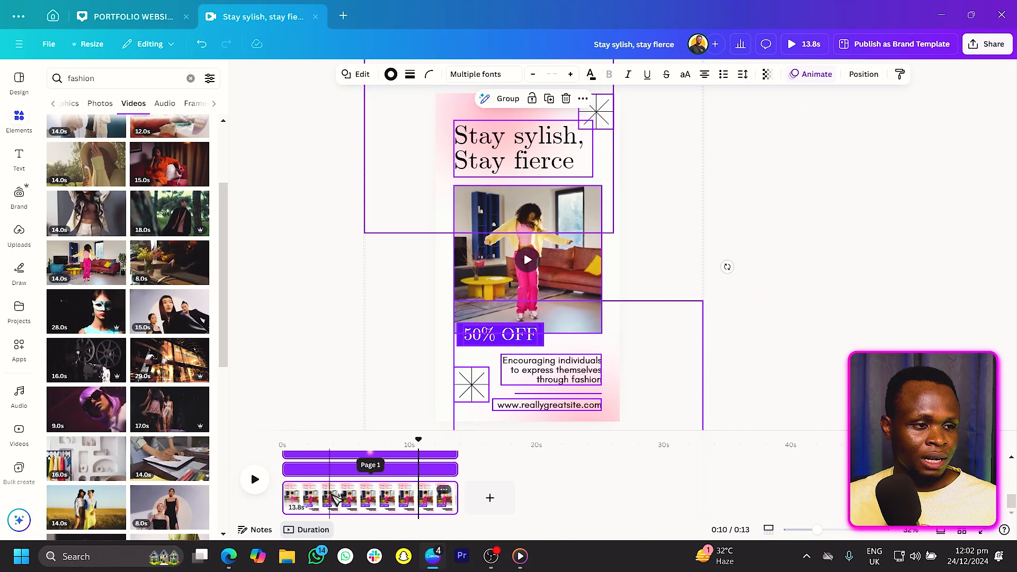
scroll(335, 480, "up", 3)
Delay the starts of the fashion video clip and the purple rectangle on the timeline.
left_click(324, 473)
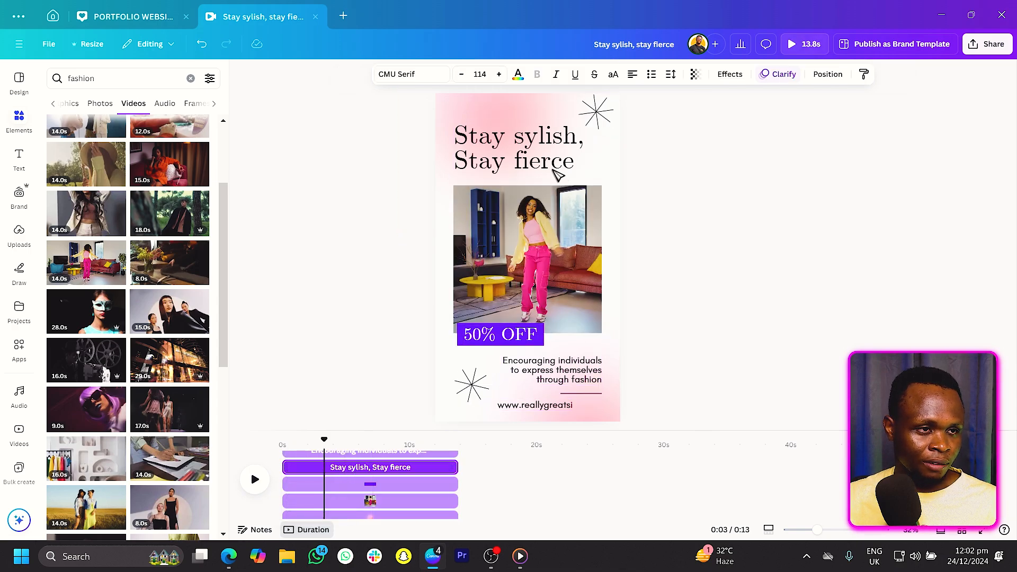
left_click(367, 500)
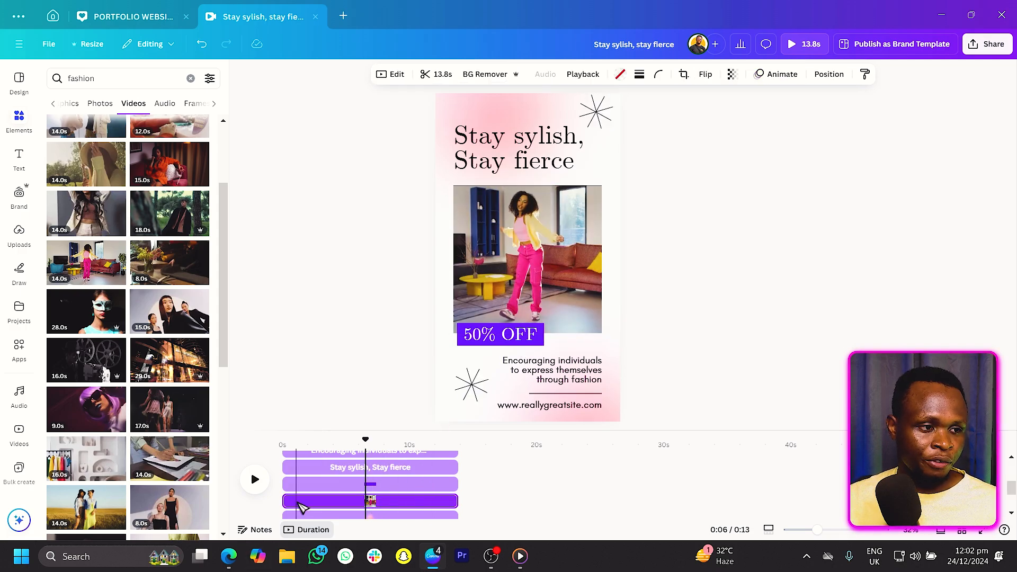
left_click_drag(288, 500, 332, 501)
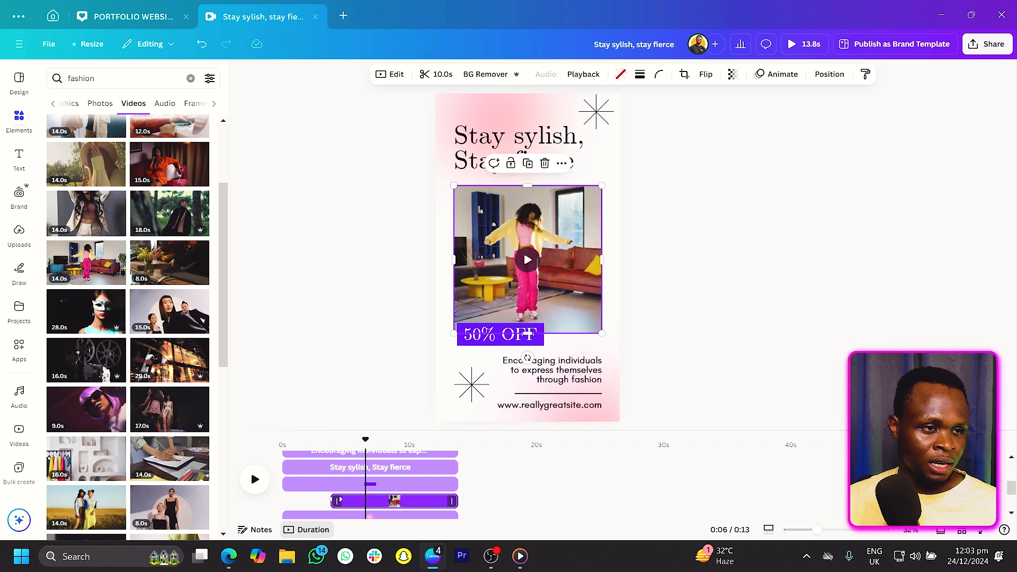
left_click(335, 483)
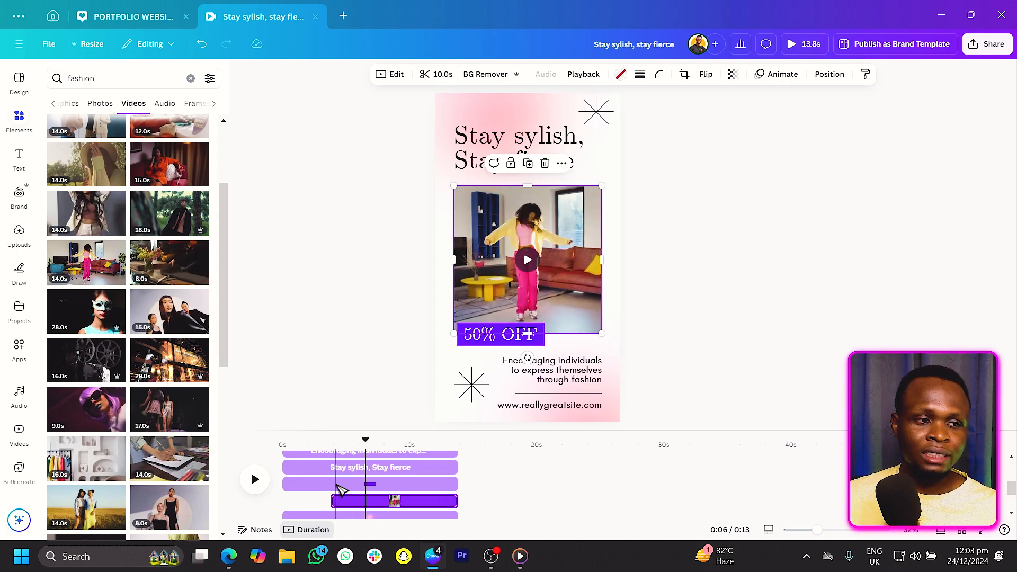
left_click_drag(290, 483, 345, 484)
Delay the start of the "50% OFF" text's track on the timeline.
left_click(308, 454)
scroll(319, 479, "up", 2)
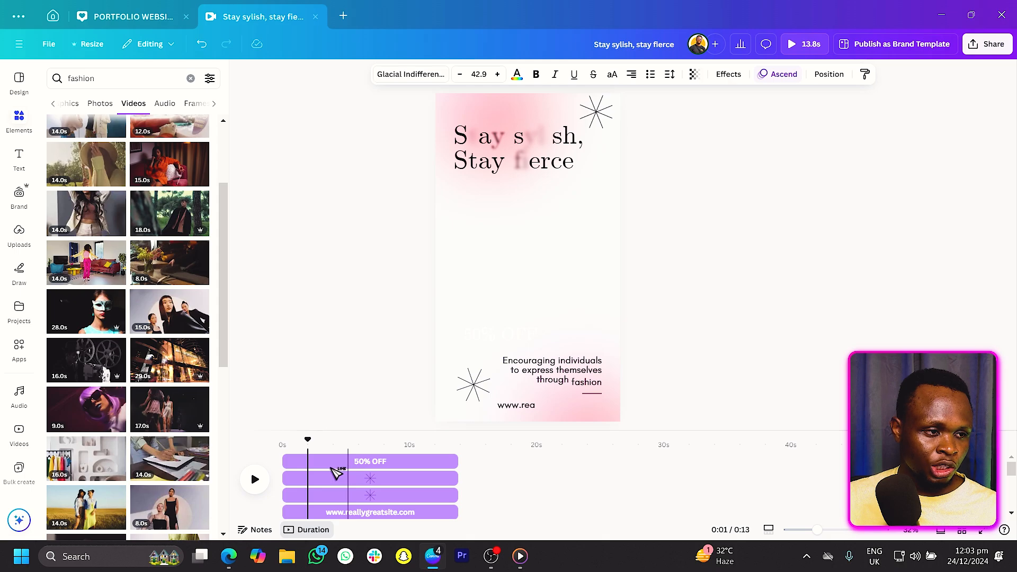
left_click(333, 465)
left_click_drag(305, 466, 361, 467)
Reorder the layers, placing the "50% OFF" text below the tagline and the heading just above the video.
scroll(362, 474, "down", 1)
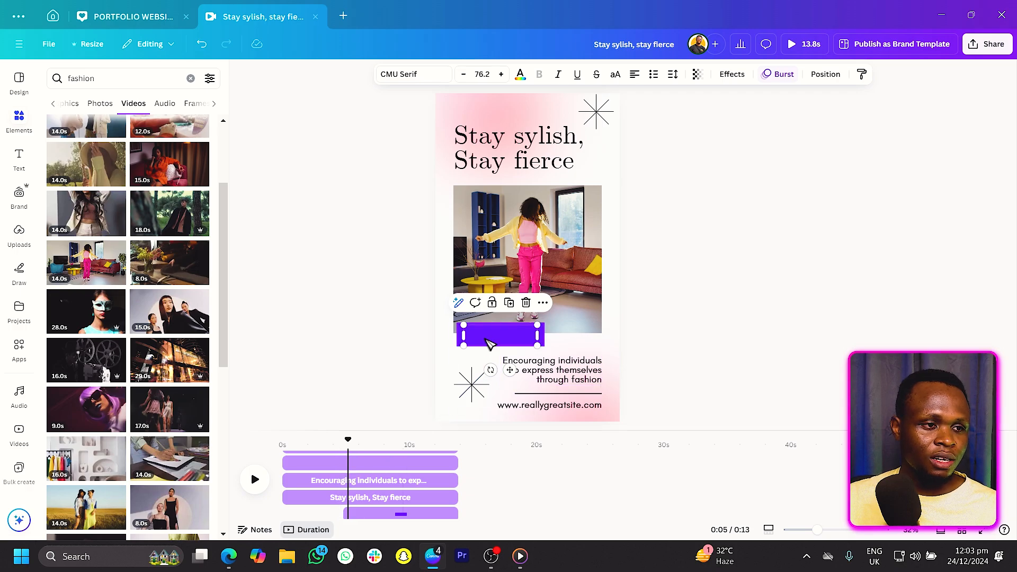
key("alt")
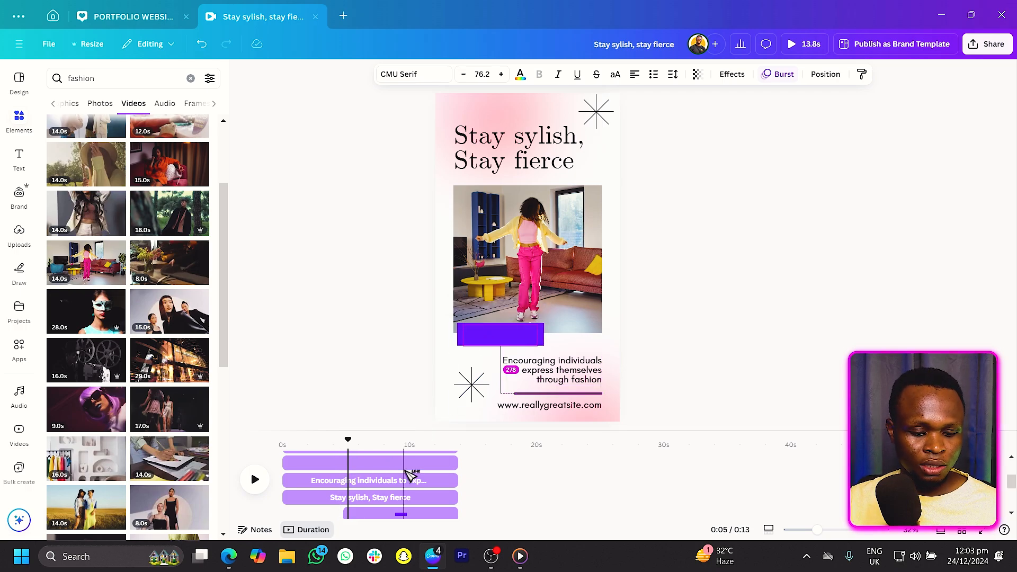
key("alt+1")
left_click_drag(148, 172, 152, 392)
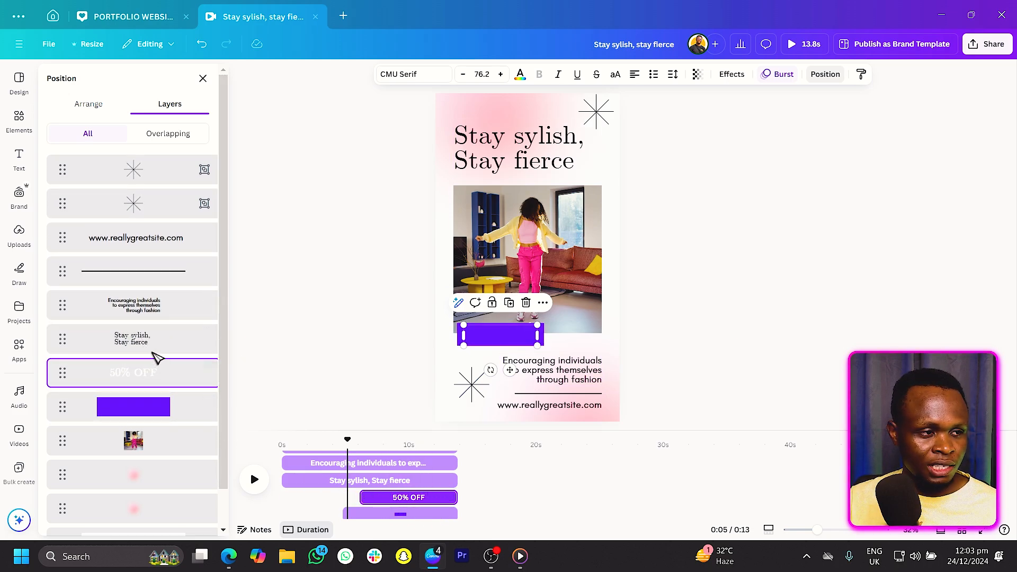
left_click_drag(154, 341, 167, 427)
Stagger the heading's and the tagline's start times on the timeline.
scroll(317, 487, "down", 3)
left_click_drag(284, 514, 330, 513)
scroll(332, 498, "down", 1)
left_click(335, 465)
left_click_drag(335, 465, 383, 458)
left_click(311, 465)
Delay the divider line's start to about 8 s on the timeline.
scroll(356, 481, "up", 1)
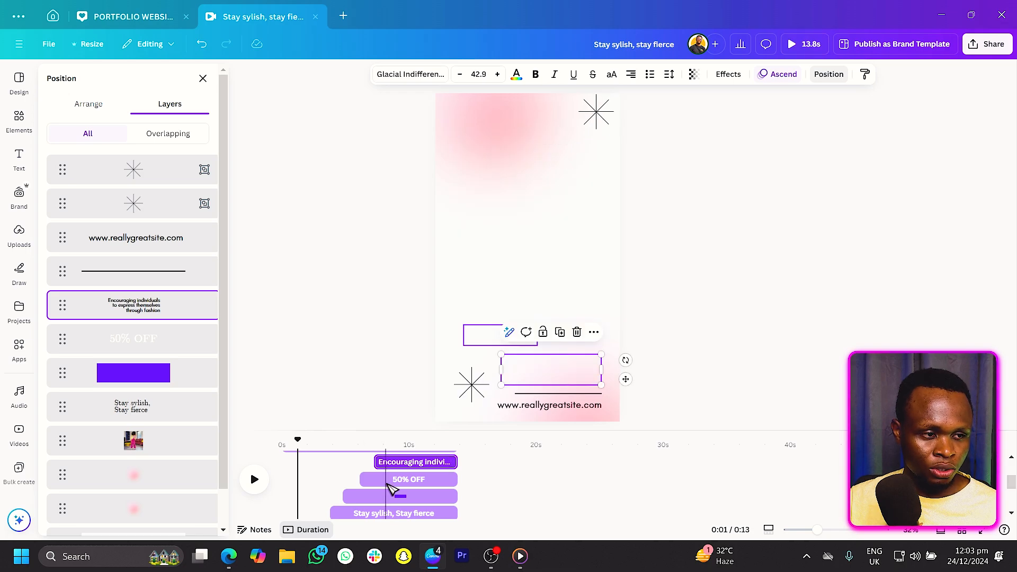
scroll(334, 498, "up", 2)
left_click(339, 514)
left_click_drag(284, 511, 386, 511)
Delay the website text's start to about 10 s on the timeline and replay from the beginning.
scroll(392, 495, "down", 2)
scroll(389, 489, "up", 1)
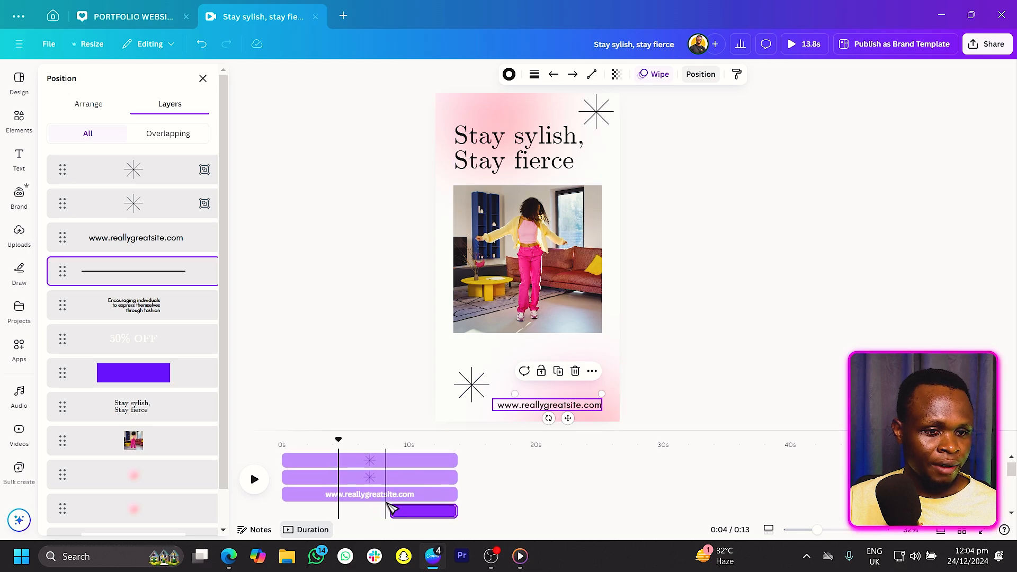
left_click(301, 498)
left_click_drag(284, 494, 409, 495)
left_click_drag(299, 440, 272, 445)
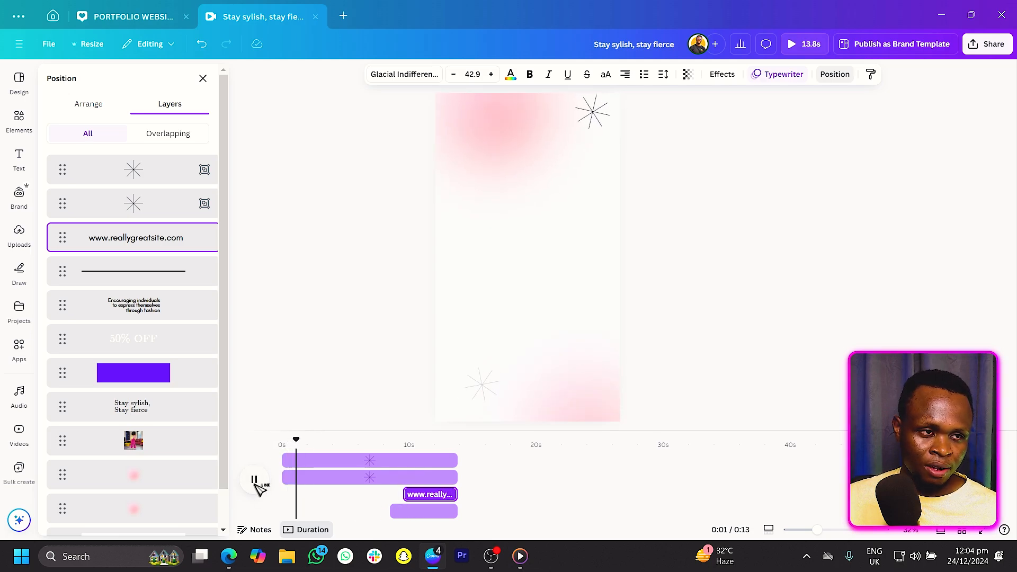
Apply the Rise animation to the fashion video and lower its speed.
left_click(553, 264)
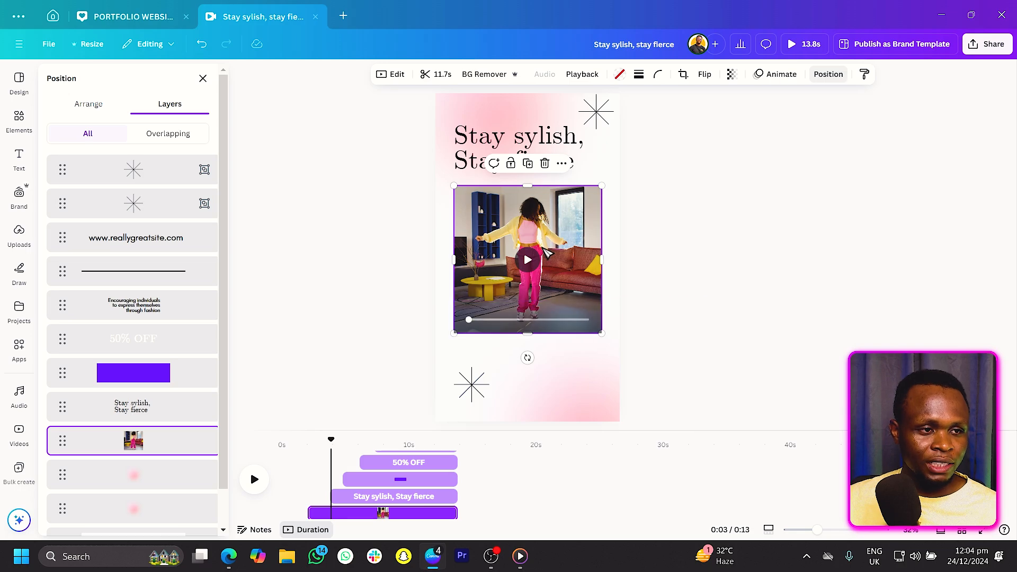
left_click(781, 74)
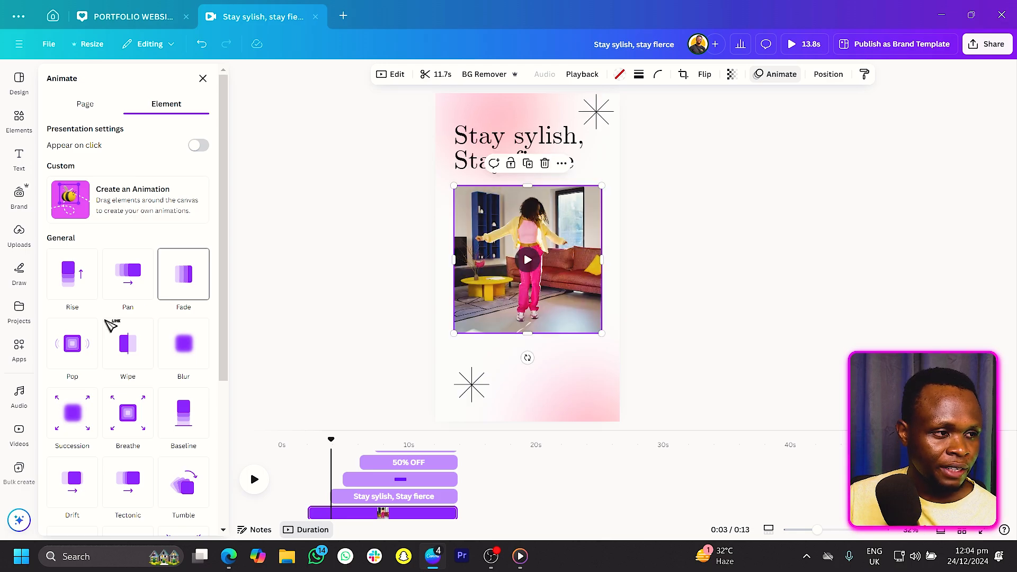
left_click(79, 284)
left_click_drag(125, 403, 81, 402)
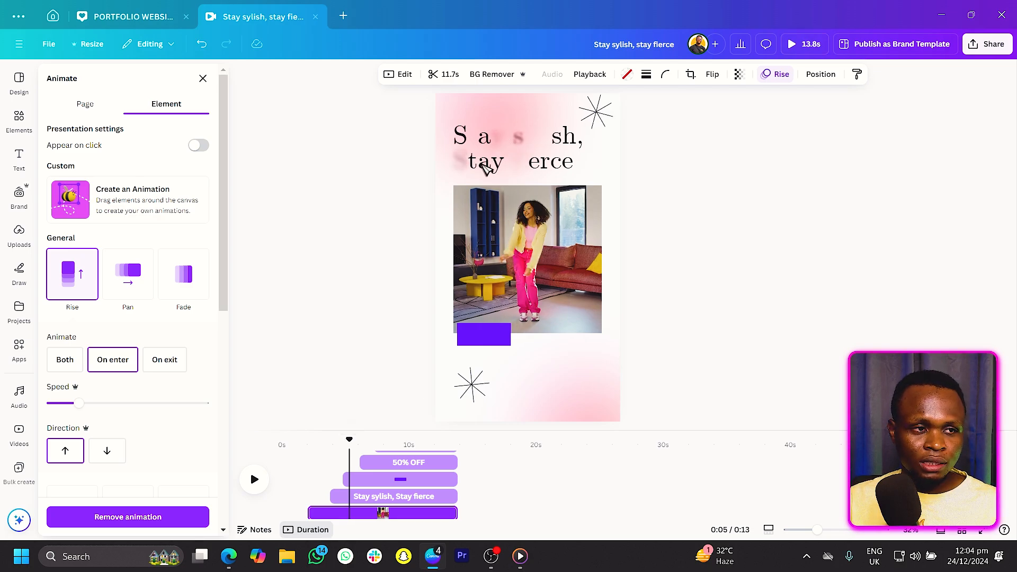
Shift the fashion video's start slightly later on the timeline.
left_click(339, 497)
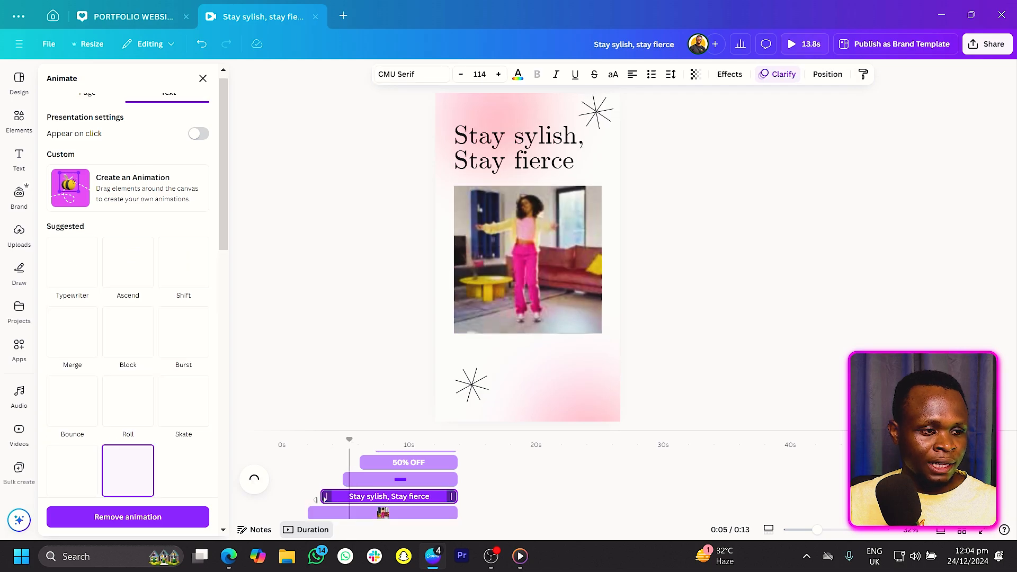
left_click_drag(312, 512, 327, 512)
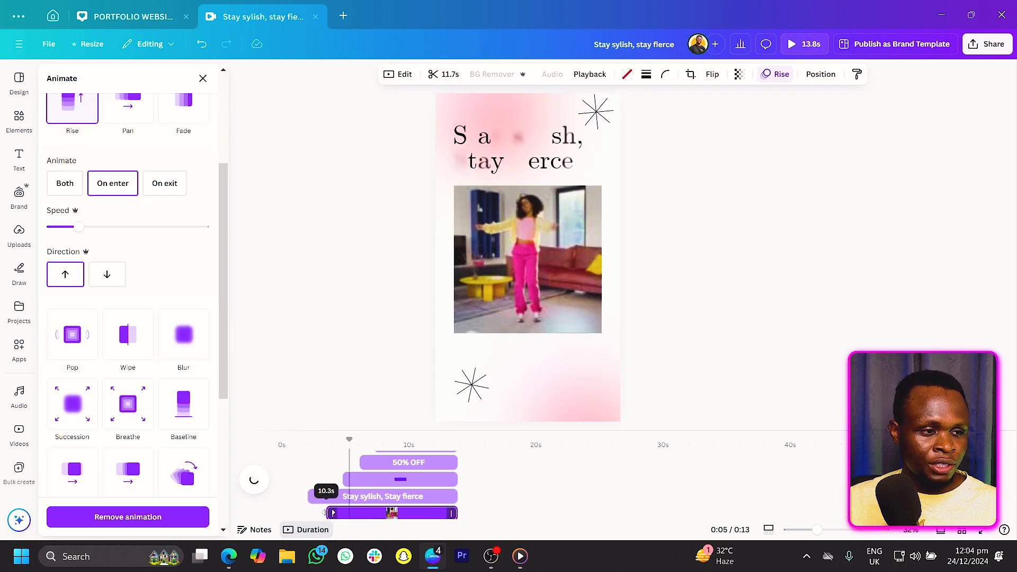
left_click(329, 498)
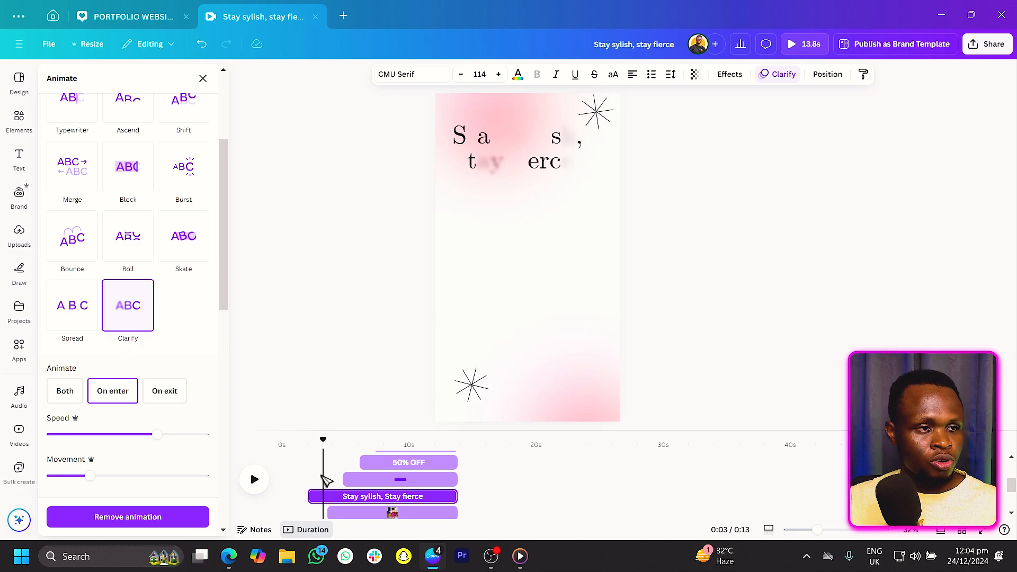
Move the heading layer beneath the video layer and preview the video from the start.
key("alt+1")
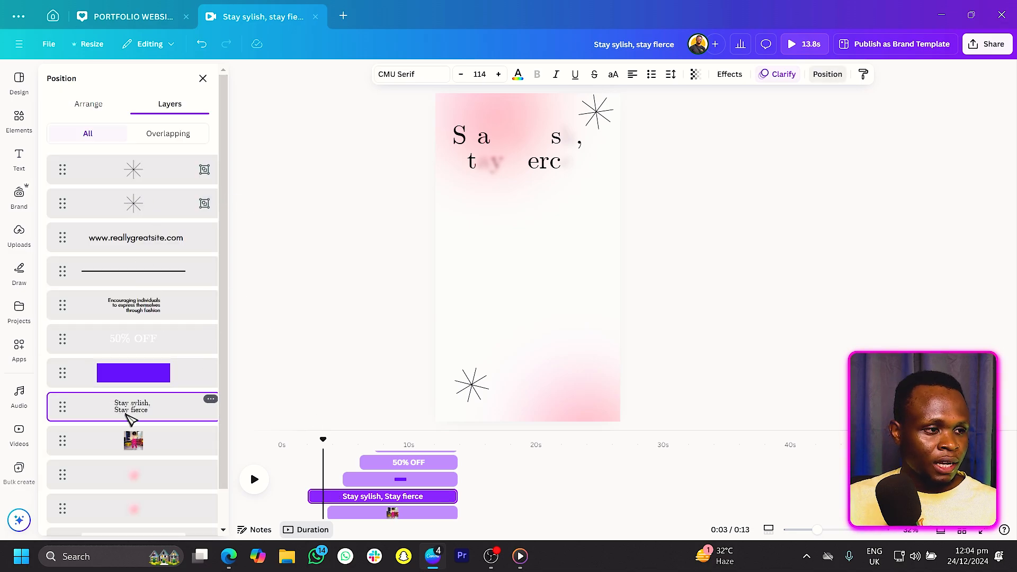
left_click_drag(148, 416, 161, 463)
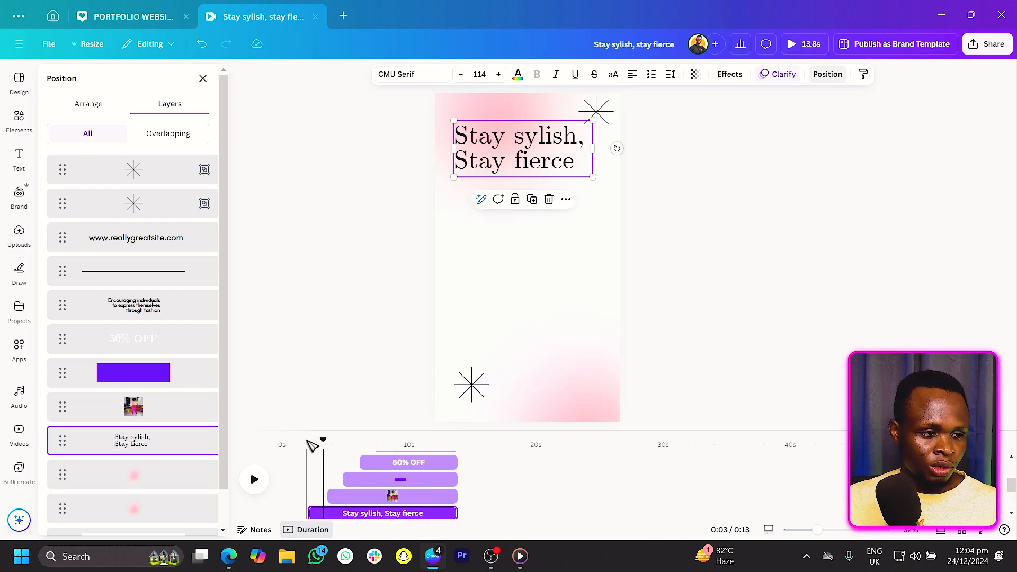
left_click_drag(325, 441, 286, 441)
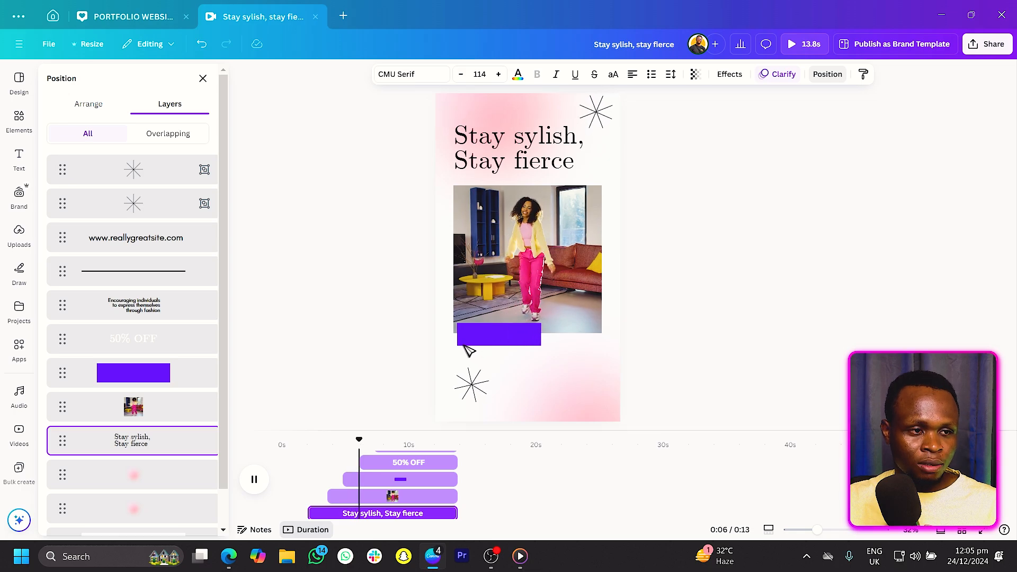
key("space")
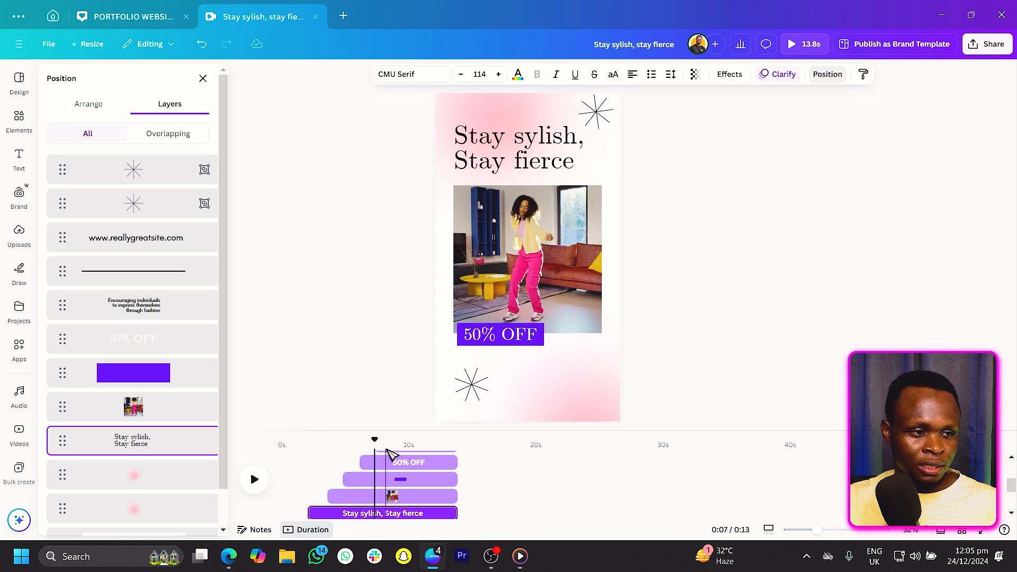
Adjust the "50% OFF" text's timing on the timeline.
left_click(364, 475)
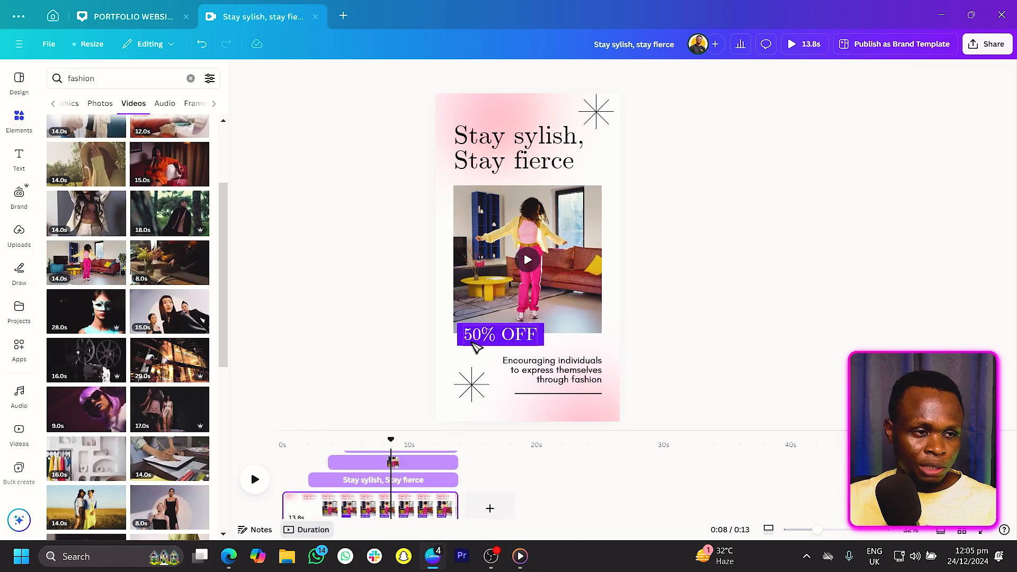
left_click(478, 341)
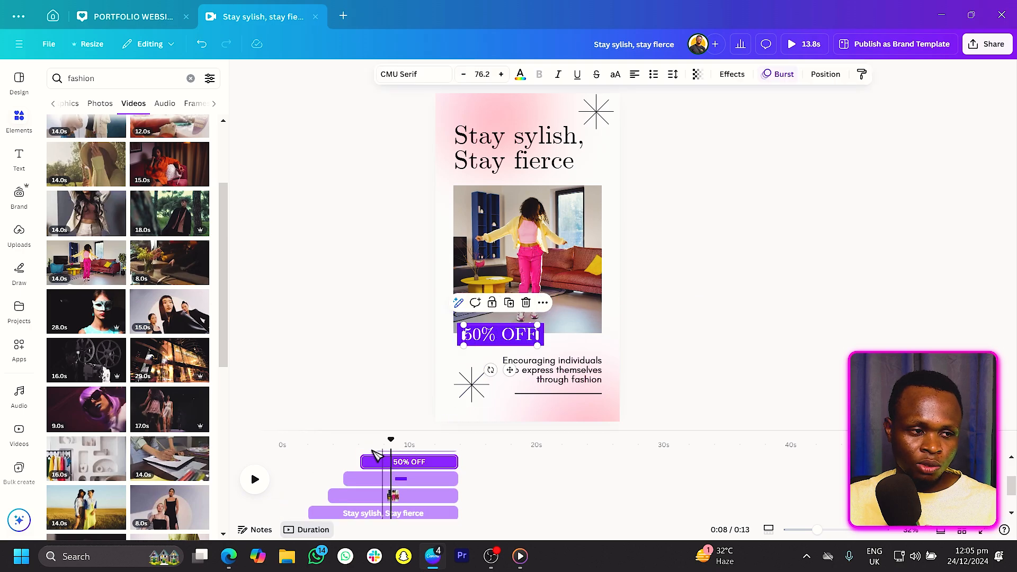
left_click_drag(359, 461, 356, 437)
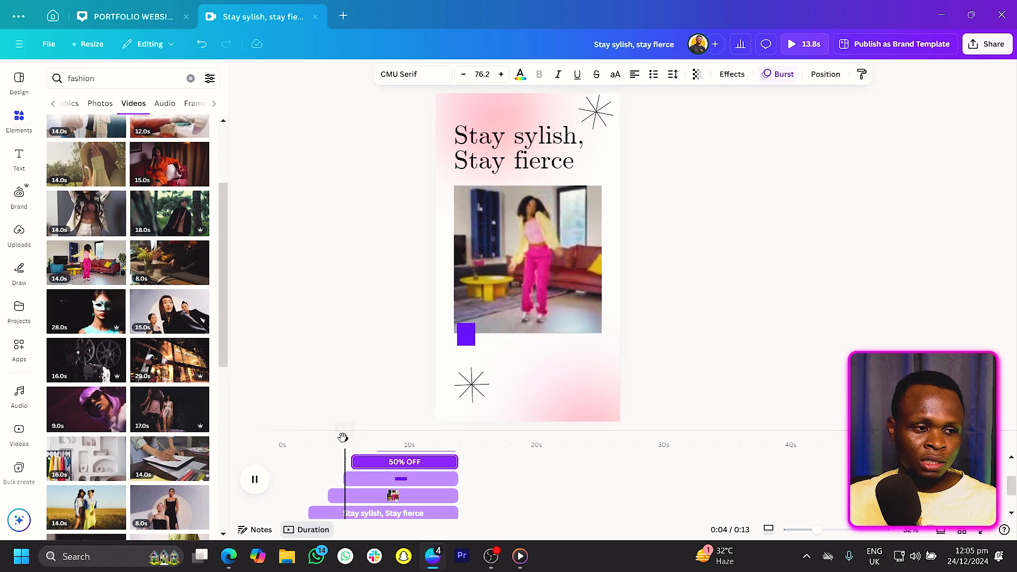